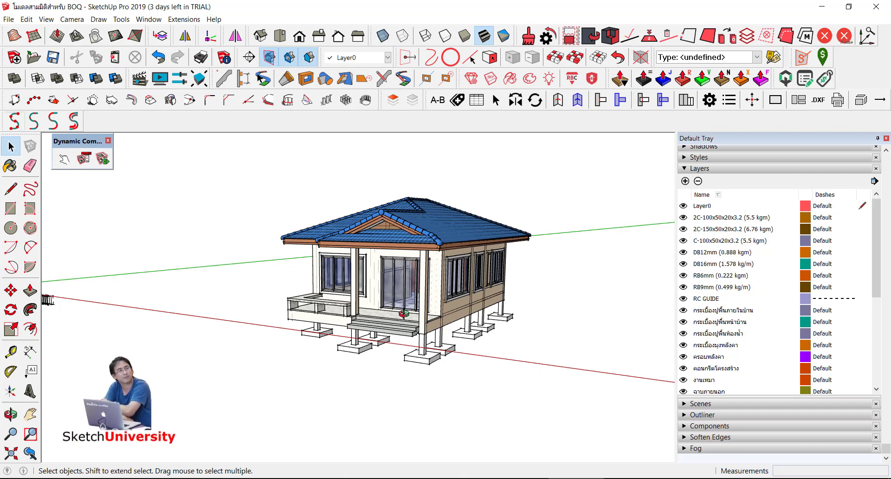
- Orbit and zoom the view toward the rebar beam near the origin
scroll(205, 277, down, 3)
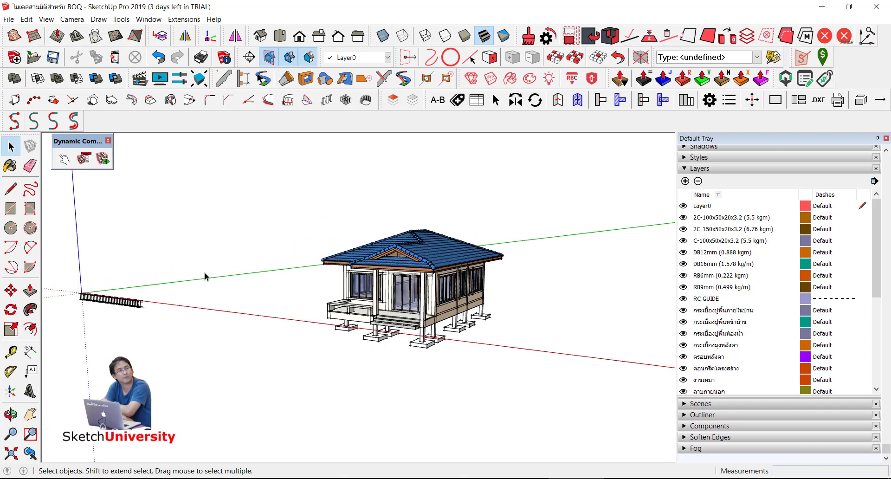
scroll(72, 306, up, 2)
scroll(92, 323, up, 3)
scroll(134, 309, up, 2)
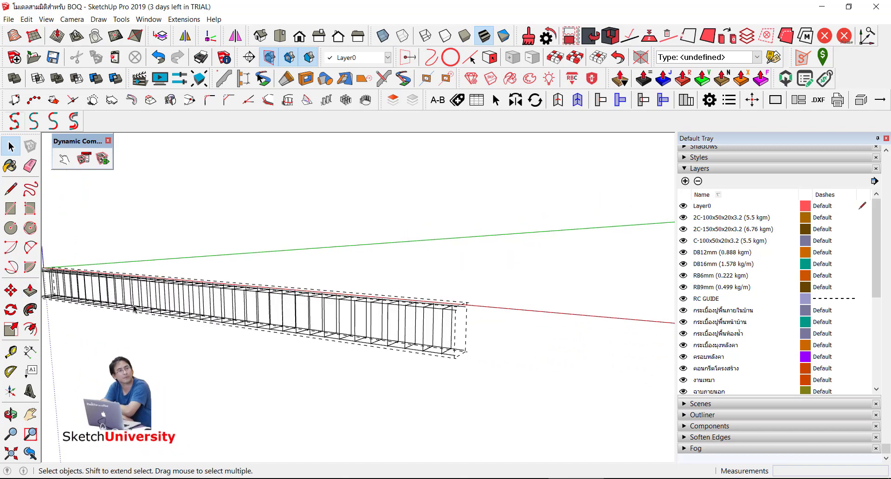
scroll(127, 281, down, 3)
scroll(127, 280, down, 2)
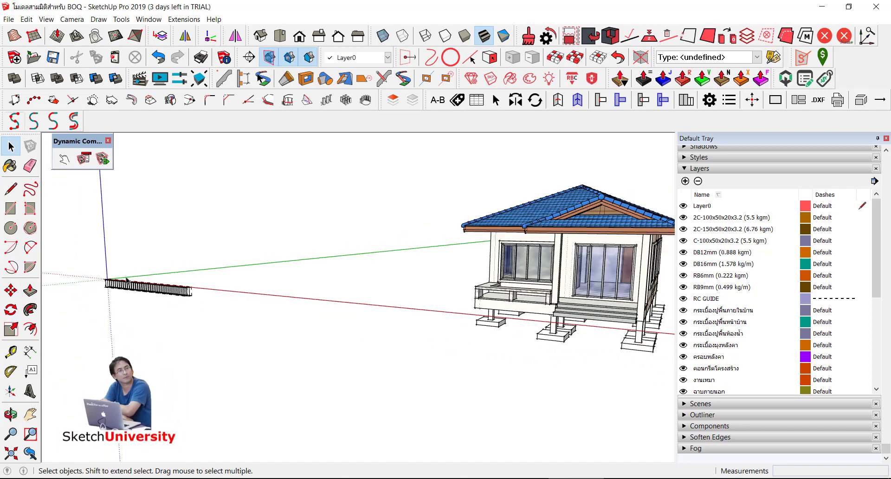
middle_drag(127, 280, 462, 260)
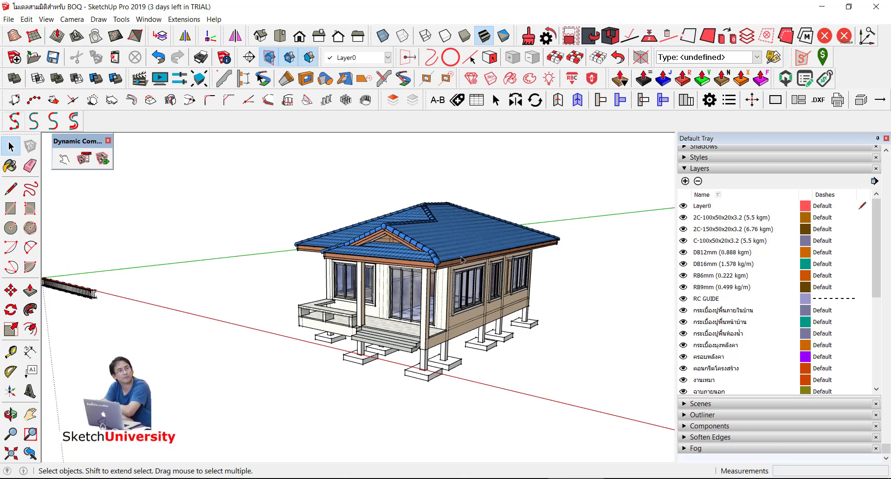
scroll(487, 174, down, 3)
mouse_move(487, 173)
middle_down()
mouse_move(197, 212)
mouse_move(398, 317)
middle_up()
scroll(197, 211, up, 2)
scroll(197, 212, up, 5)
scroll(397, 318, up, 2)
scroll(407, 314, up, 2)
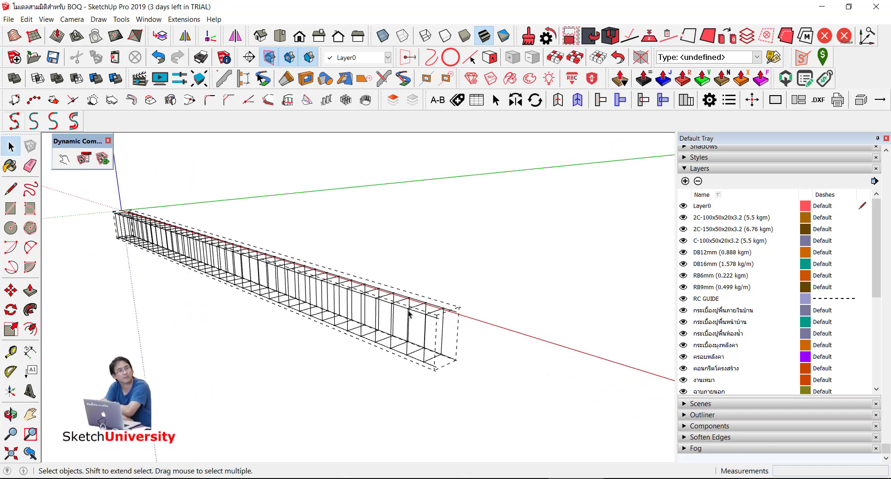
scroll(408, 313, up, 1)
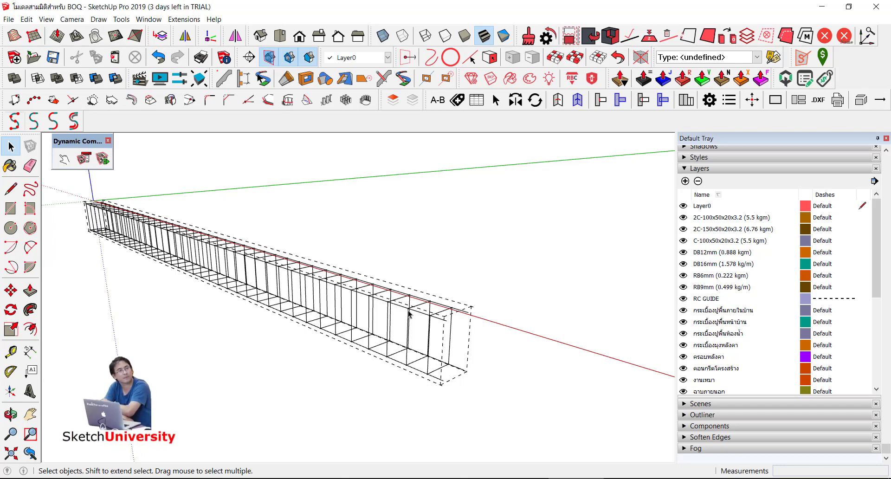
- Rescale the rebar beam along its red-axis length and bring up its Component Options
scroll(408, 314, down, 1)
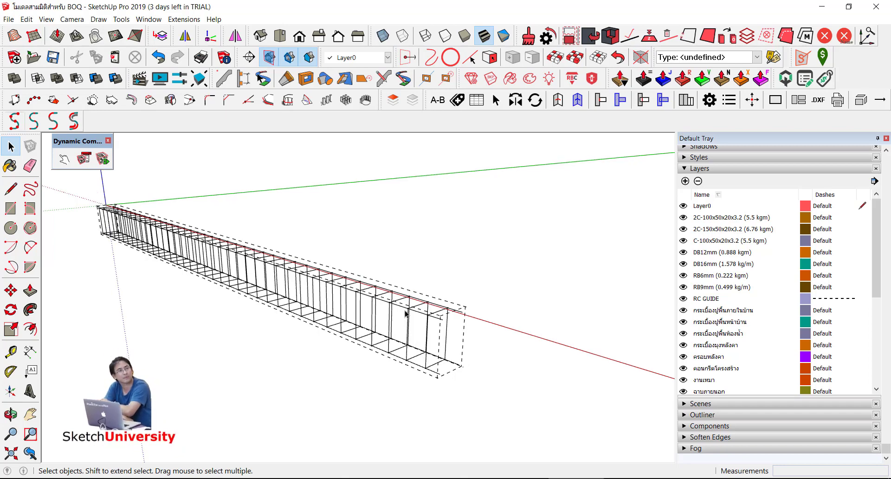
click(406, 314)
scroll(406, 314, down, 1)
key(s)
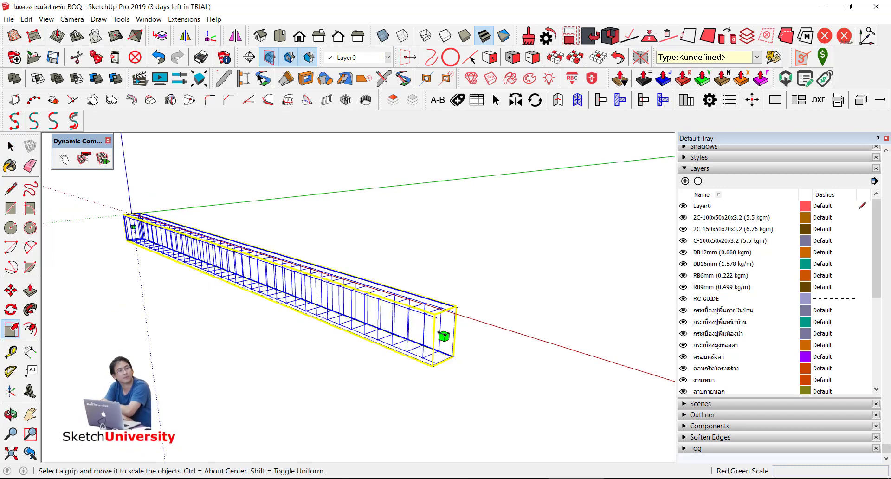
mouse_move(444, 336)
mouse_down()
mouse_move(269, 275)
mouse_move(394, 321)
mouse_up()
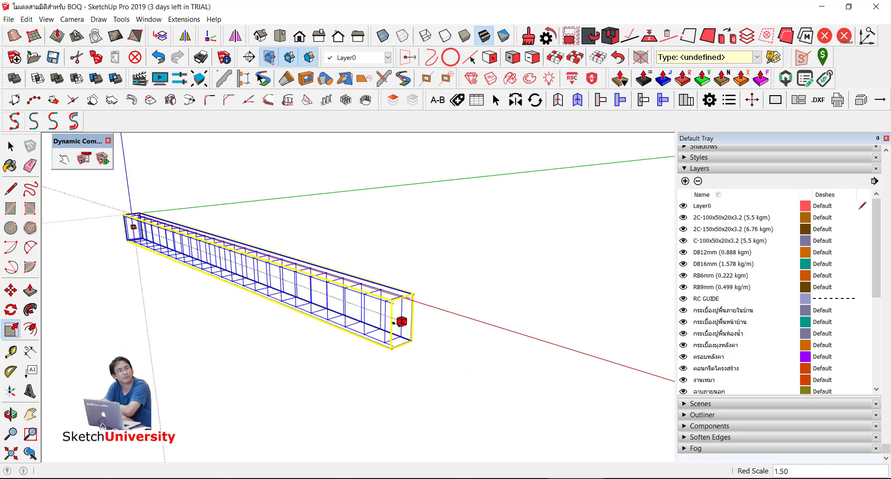
scroll(239, 241, up, 2)
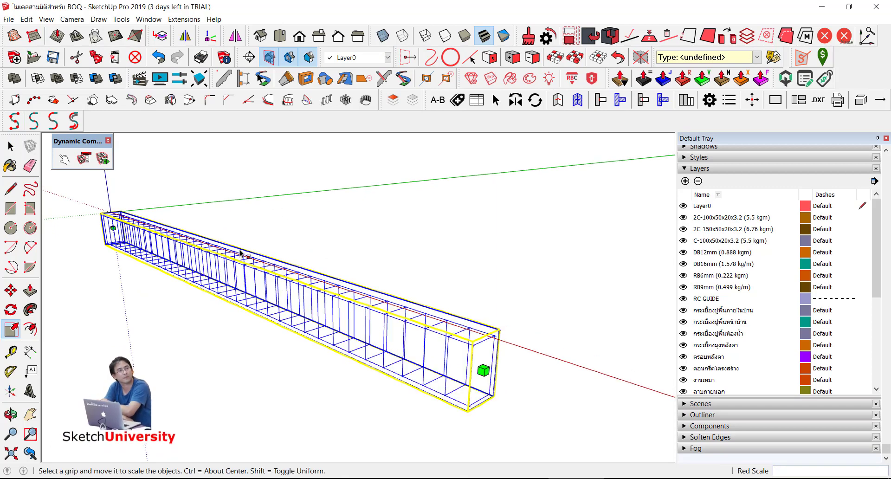
scroll(239, 253, down, 1)
click(84, 159)
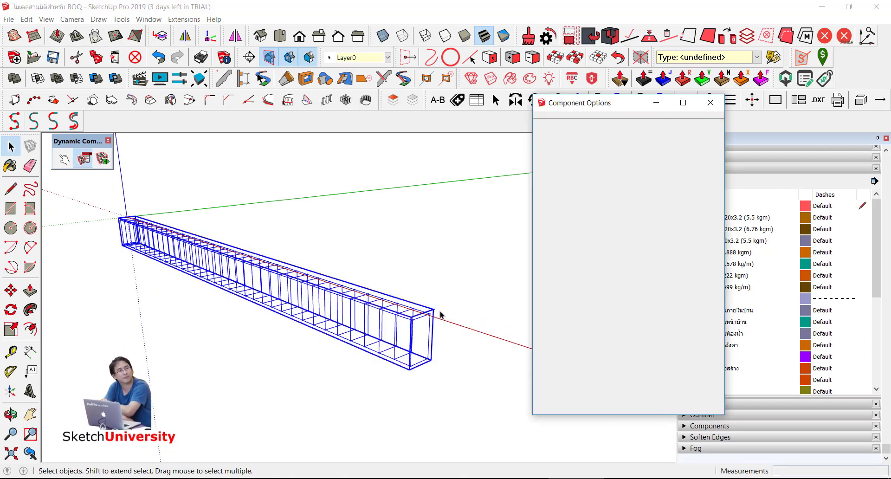
- Set the STEEL BEAM's LenY to 0.2 and apply it
drag(631, 186, 583, 187)
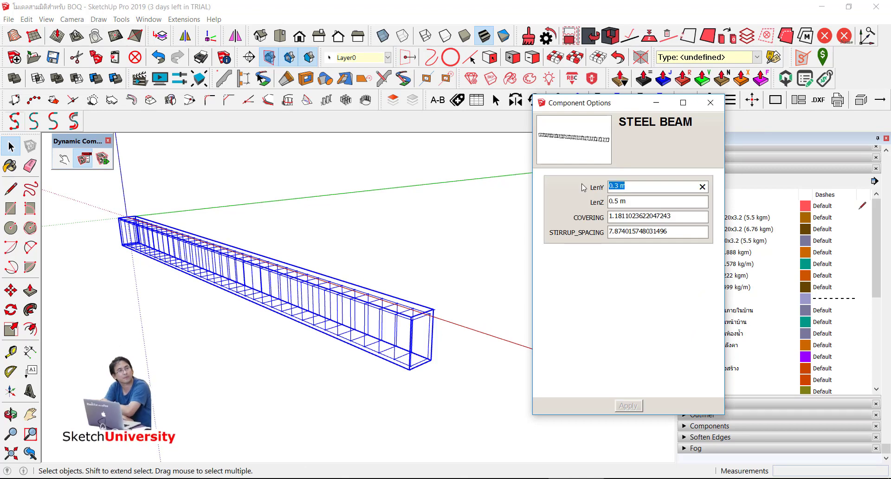
text(.)
text(2)
click(622, 406)
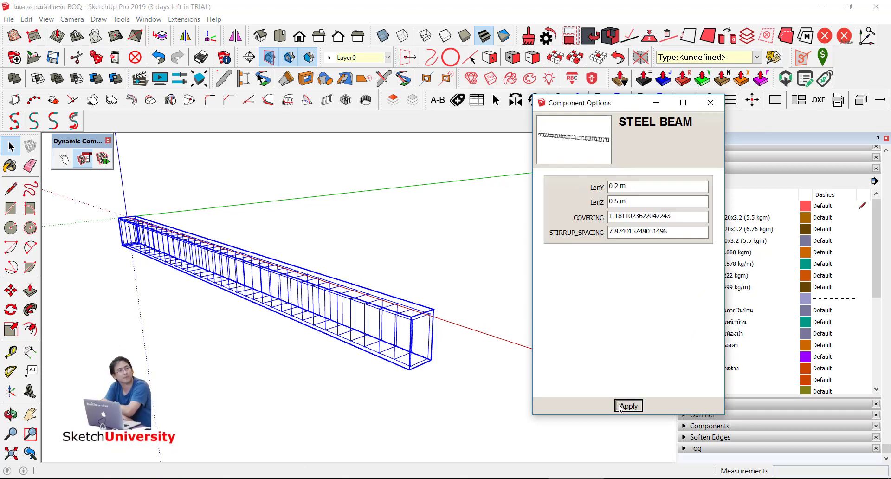
- Erase the rebar beam from the model with the Eraser
click(294, 239)
middle_drag(294, 238, 407, 318)
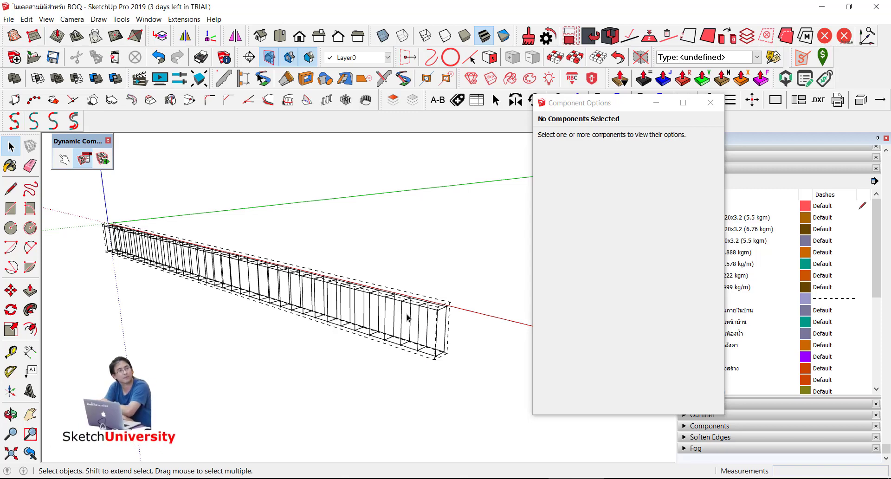
key(e)
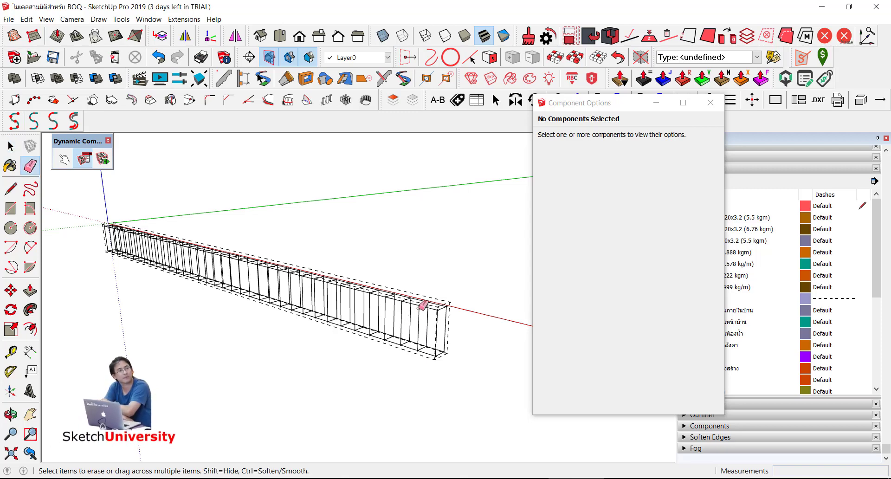
drag(420, 304, 430, 302)
click(710, 103)
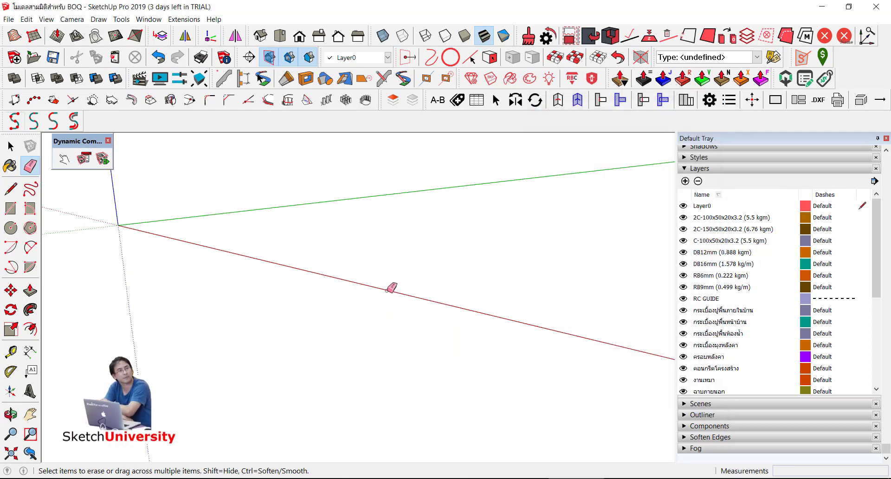
key(space)
scroll(311, 252, down, 2)
scroll(287, 256, down, 1)
scroll(274, 258, down, 1)
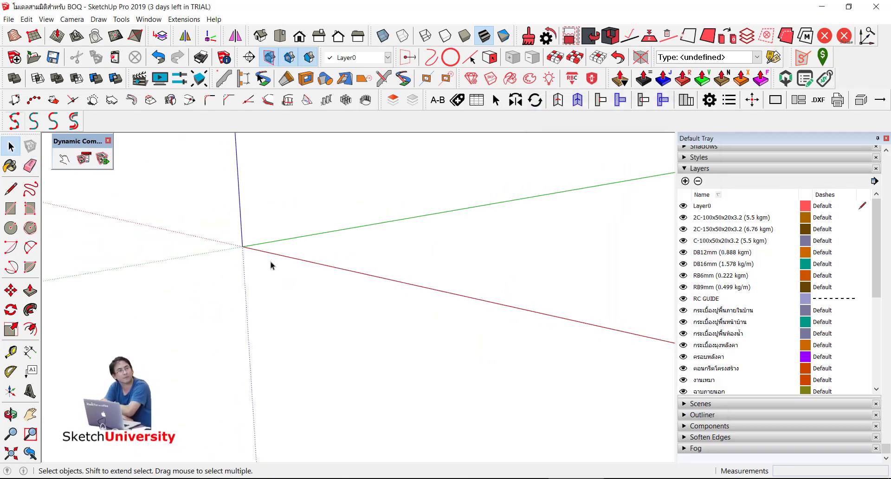
scroll(271, 265, down, 2)
mouse_move(272, 265)
middle_down()
mouse_move(469, 353)
mouse_move(503, 342)
mouse_move(328, 308)
middle_up()
scroll(477, 349, up, 4)
scroll(464, 349, up, 3)
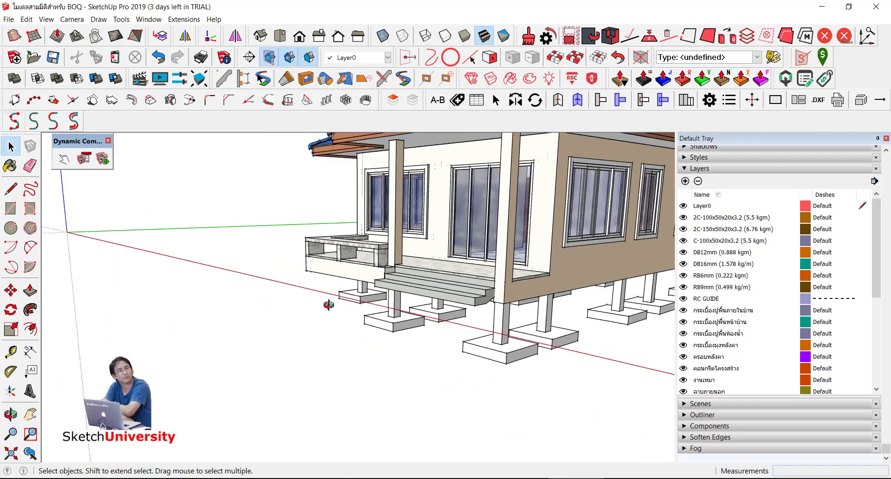
scroll(328, 308, up, 2)
click(383, 36)
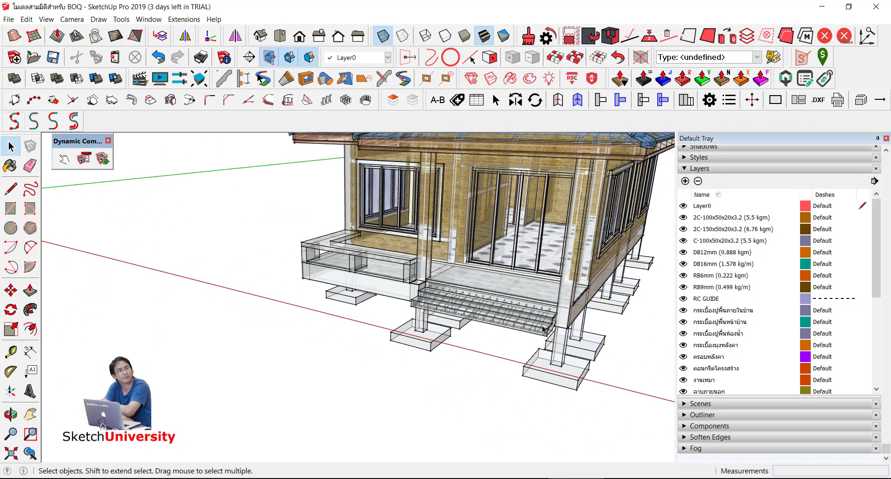
scroll(543, 323, up, 3)
mouse_move(543, 324)
middle_down()
mouse_move(484, 294)
mouse_move(455, 259)
middle_up()
click(383, 36)
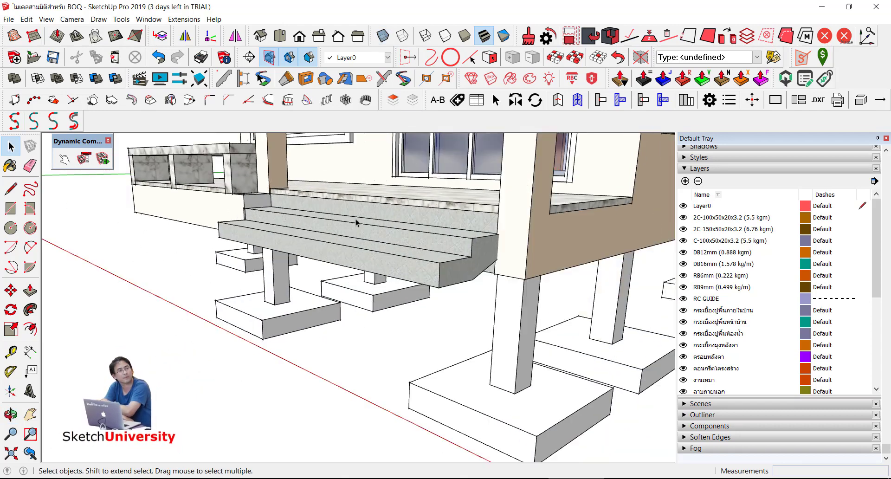
scroll(356, 223, down, 3)
middle_drag(353, 228, 385, 260)
scroll(391, 262, up, 2)
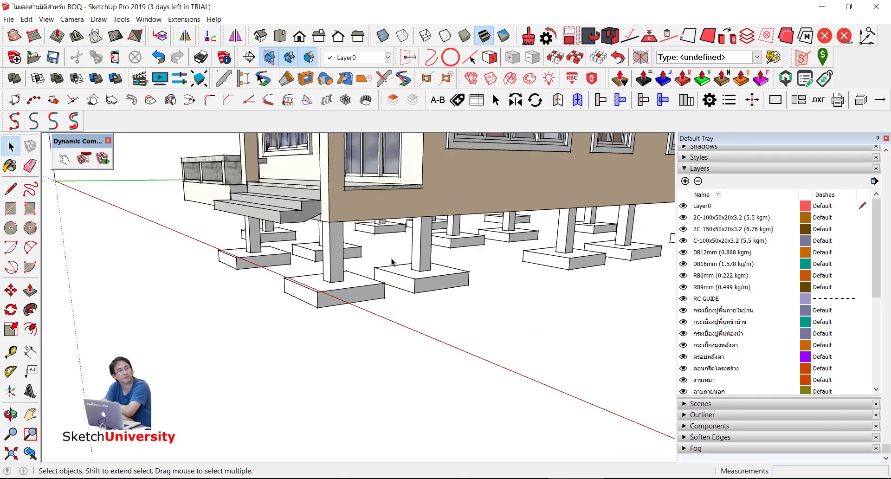
scroll(391, 262, up, 1)
middle_drag(366, 294, 378, 297)
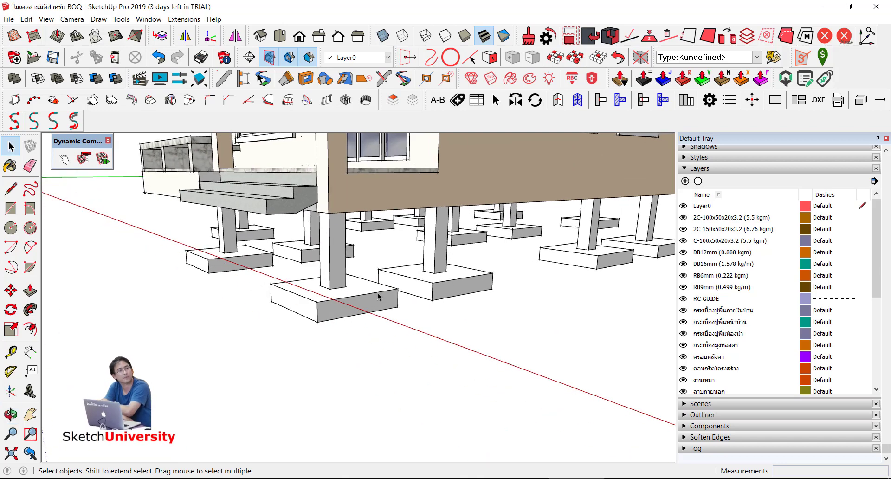
scroll(378, 296, up, 3)
scroll(353, 302, up, 3)
key(r)
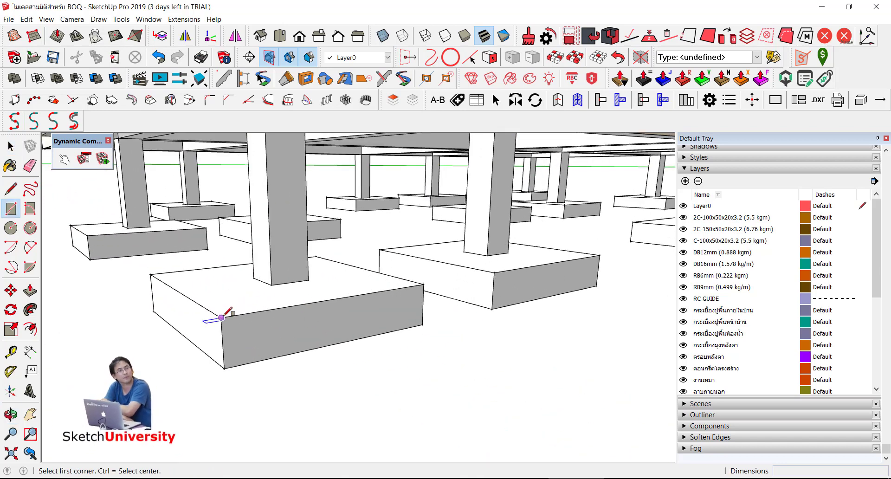
- Draw a rectangular face against a footing
click(222, 317)
click(422, 316)
scroll(349, 262, down, 2)
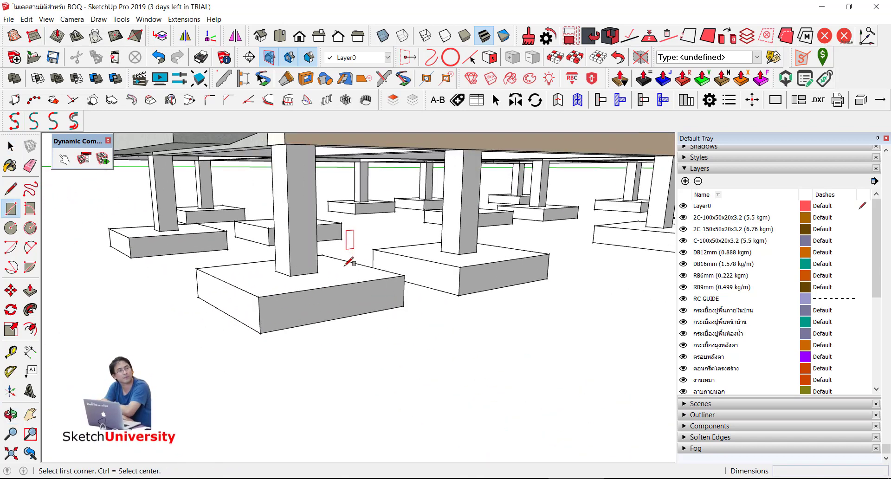
scroll(349, 262, down, 3)
- Move the footing's side face 4 m along the red axis
key(space)
click(407, 319)
scroll(304, 251, up, 2)
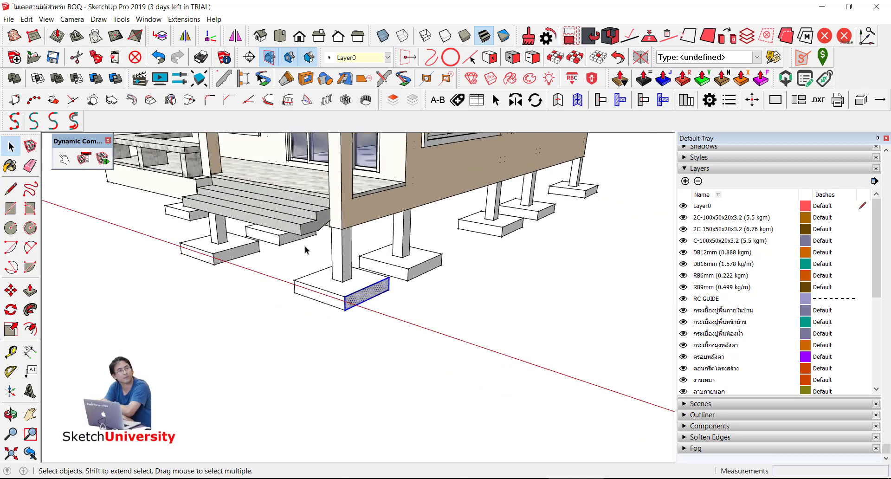
scroll(305, 251, down, 1)
key(m)
click(335, 300)
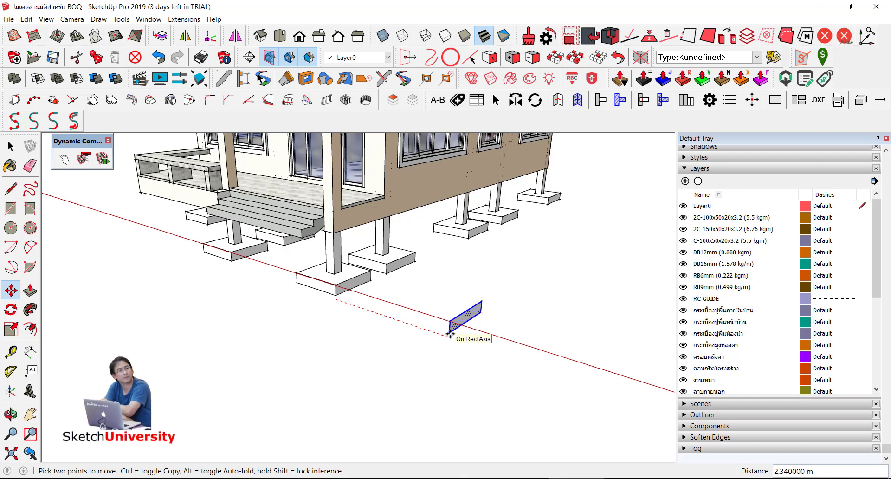
text(4)
key(Return)
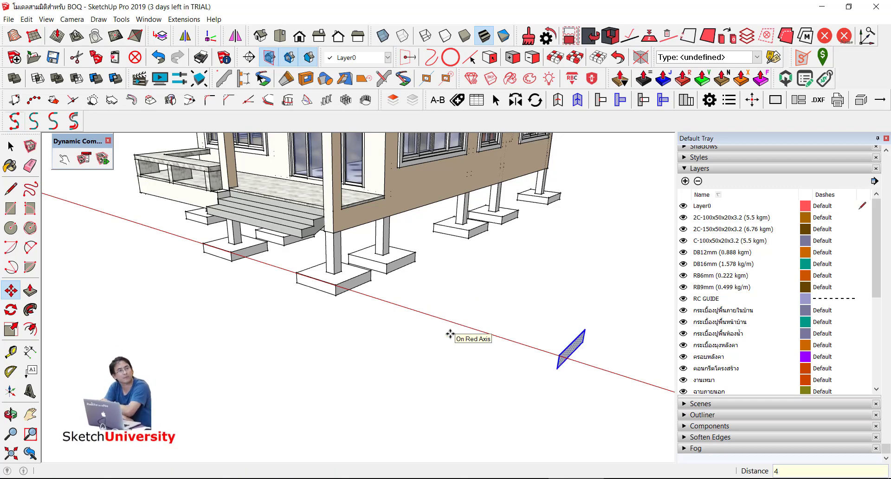
- Orbit and zoom to a lower, more frontal view of the moved face
key(space)
mouse_move(450, 332)
middle_down()
mouse_move(386, 294)
mouse_move(396, 265)
mouse_move(347, 262)
mouse_move(458, 298)
middle_up()
scroll(458, 298, up, 2)
scroll(459, 298, up, 3)
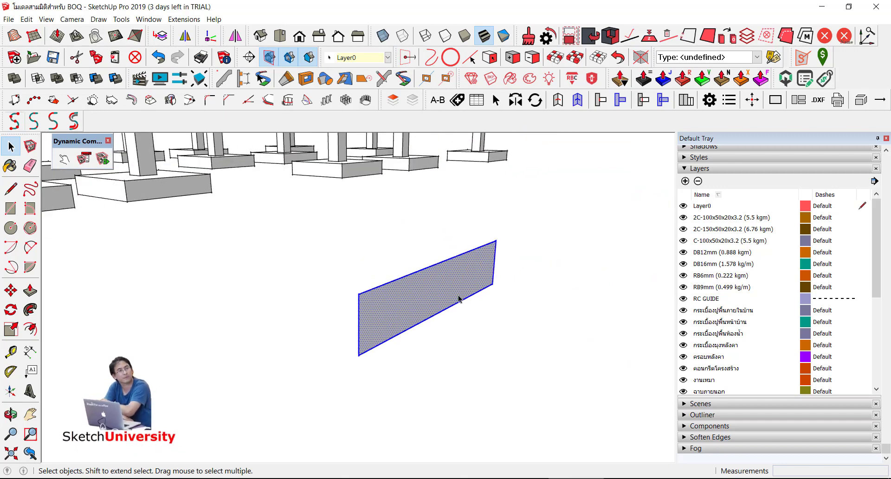
scroll(451, 293, up, 2)
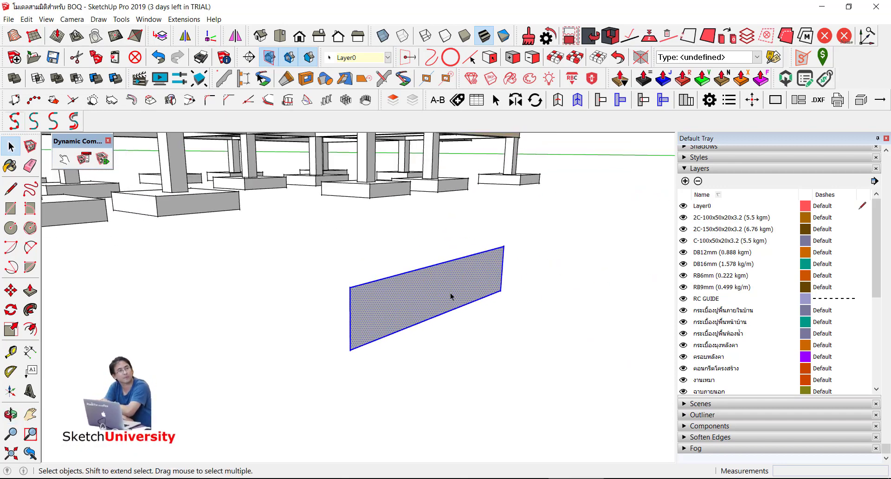
scroll(455, 291, up, 5)
- Offset the panel face's edges 5 cm inward
key(f)
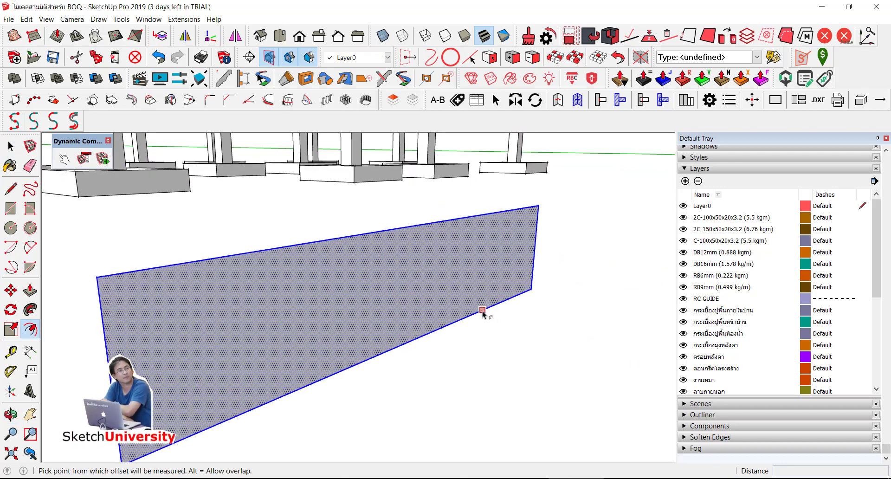
click(481, 309)
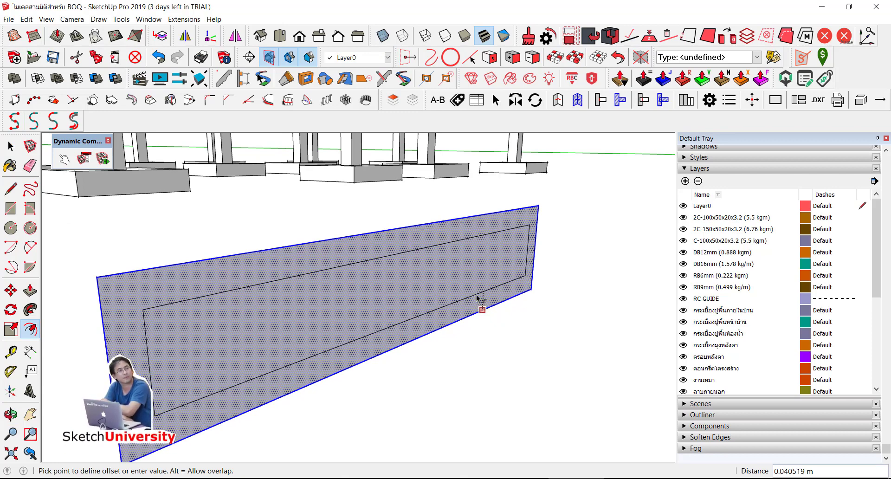
text(5CM)
key(Return)
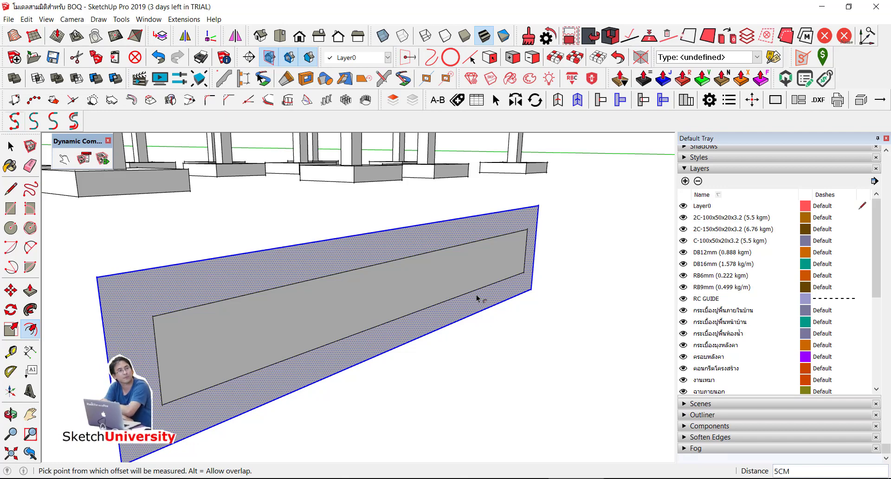
- Offset the new inner face a further 6 mm inward
key(space)
scroll(483, 297, up, 2)
click(483, 286)
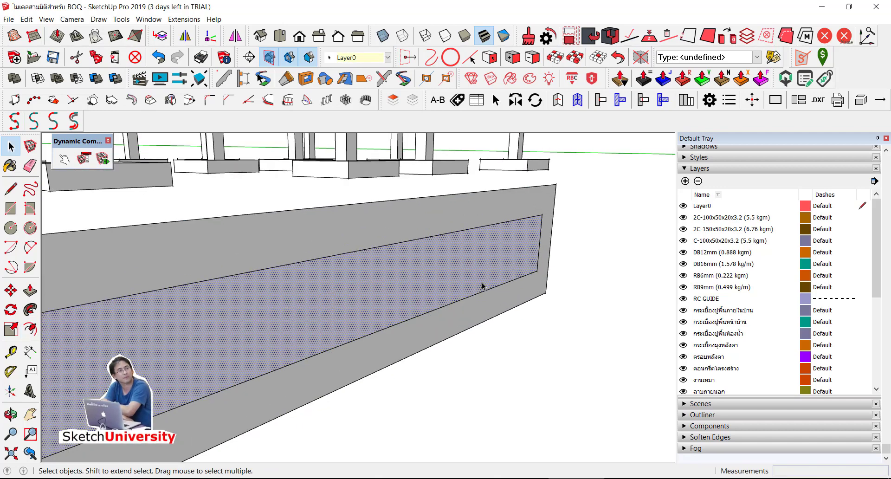
key(f)
click(483, 287)
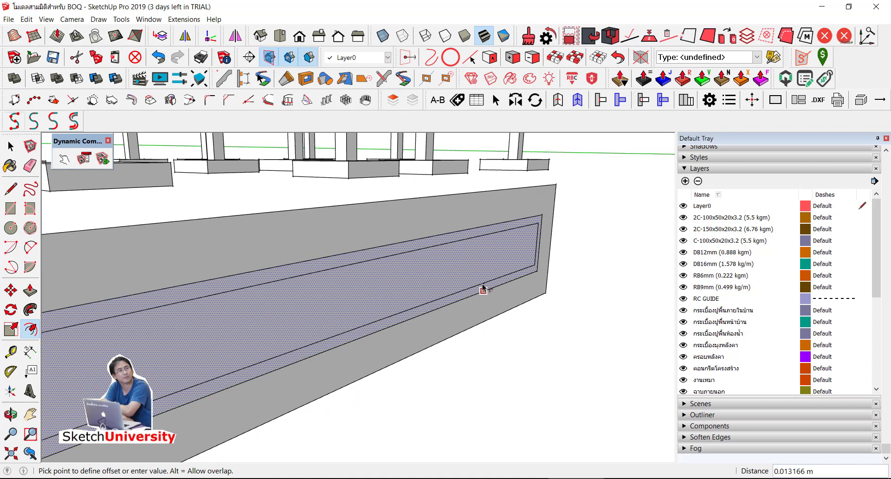
text(6MM)
key(Return)
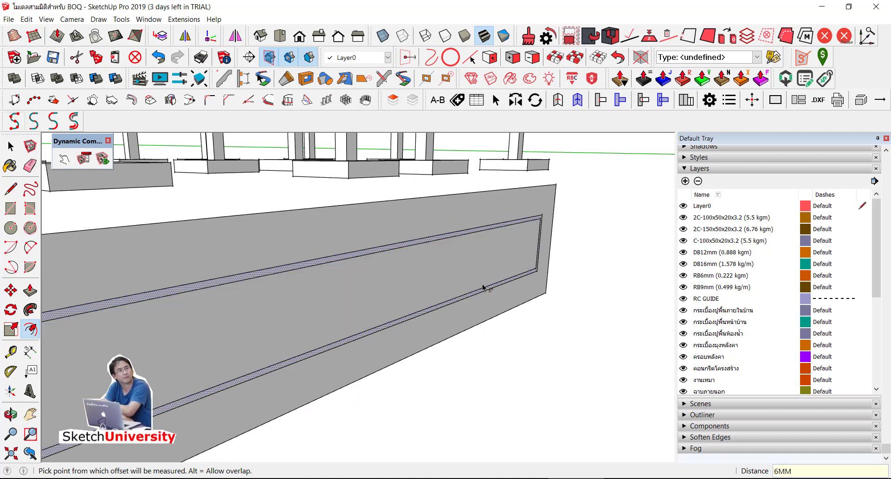
key(space)
scroll(503, 291, up, 3)
- Erase the thin strip's outer edges and the inner rectangle's top edges
key(e)
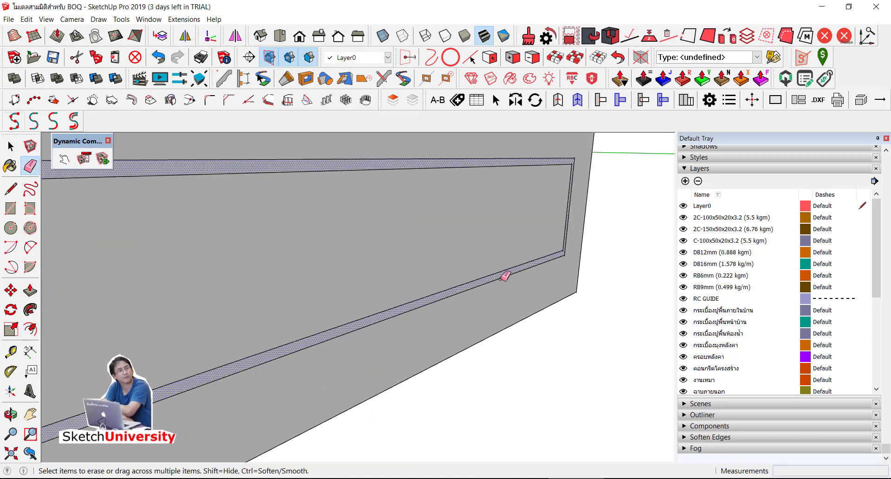
drag(571, 253, 539, 141)
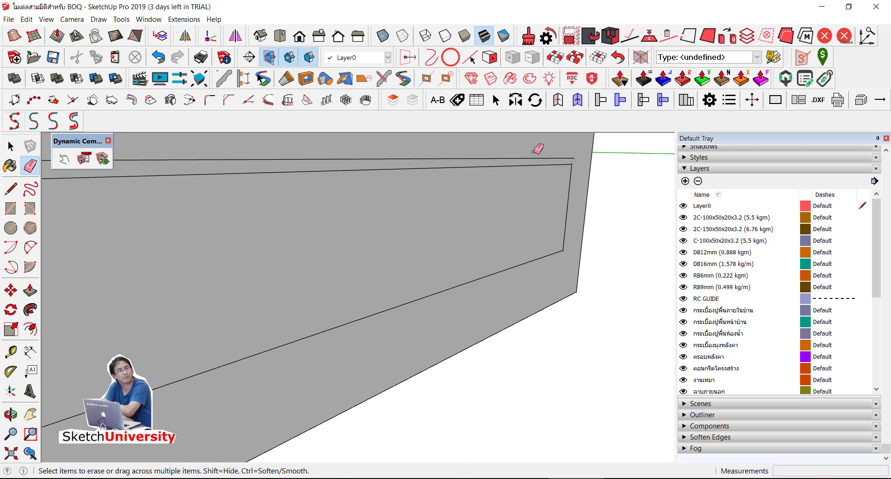
scroll(567, 308, down, 1)
scroll(534, 313, down, 5)
scroll(483, 334, up, 2)
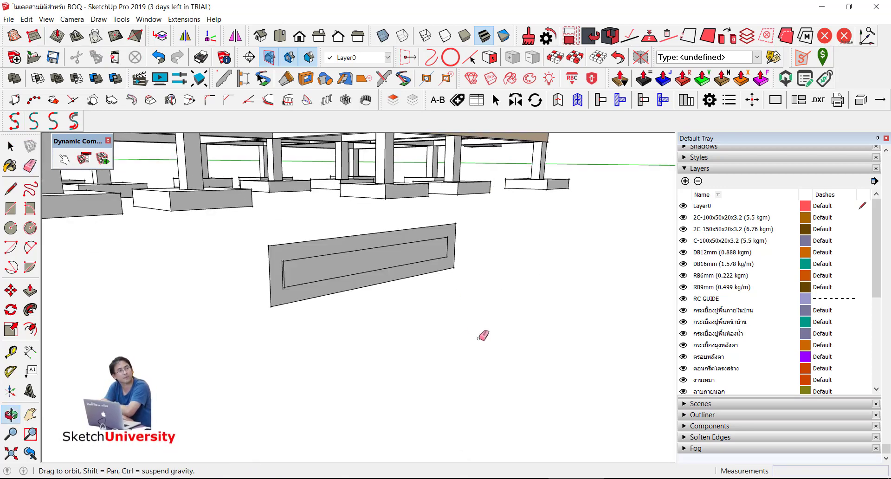
scroll(280, 258, up, 2)
scroll(243, 261, up, 2)
click(246, 258)
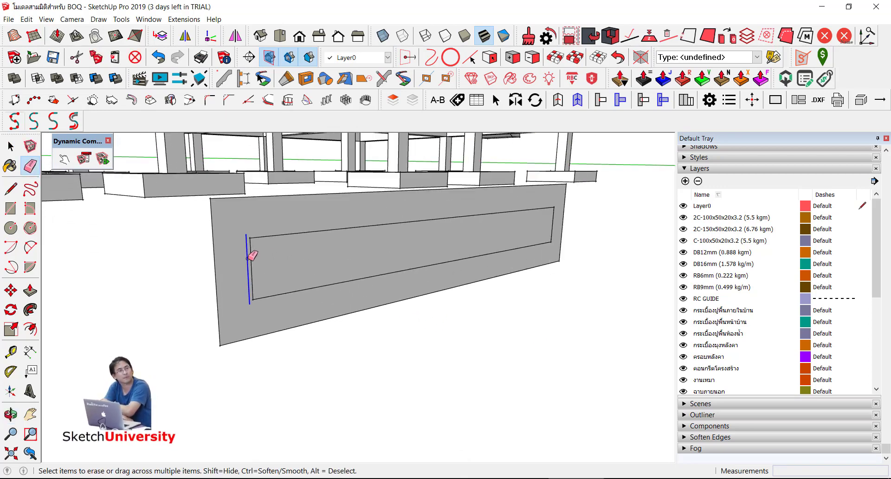
drag(362, 234, 365, 221)
- Draw a 12 cm inward leg at the top-left corner of the path
key(l)
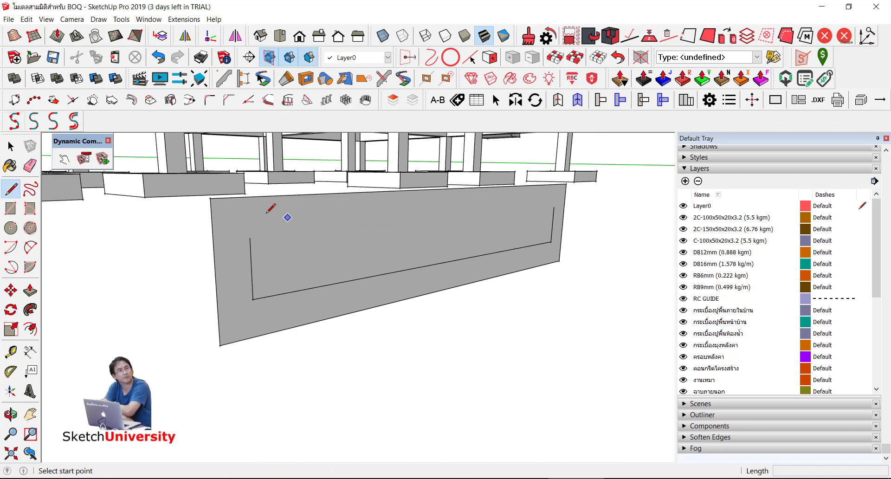
click(250, 237)
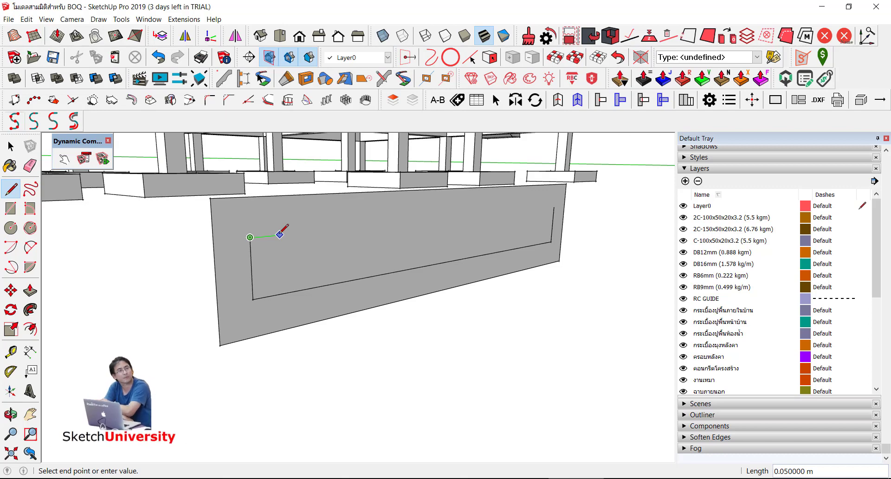
text(12CM)
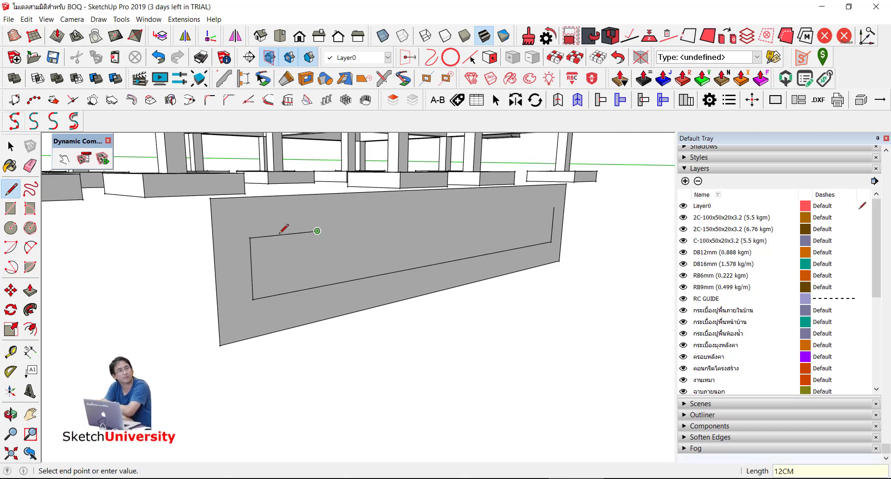
key(Return)
key(space)
key(l)
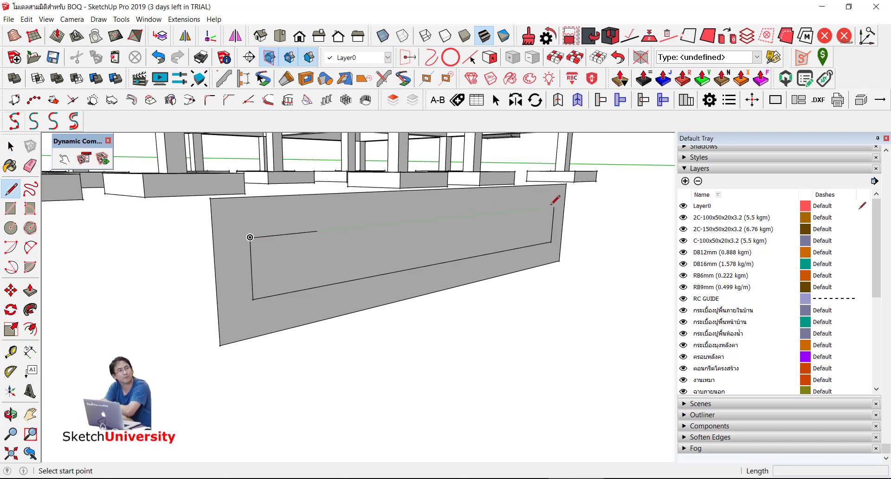
click(554, 207)
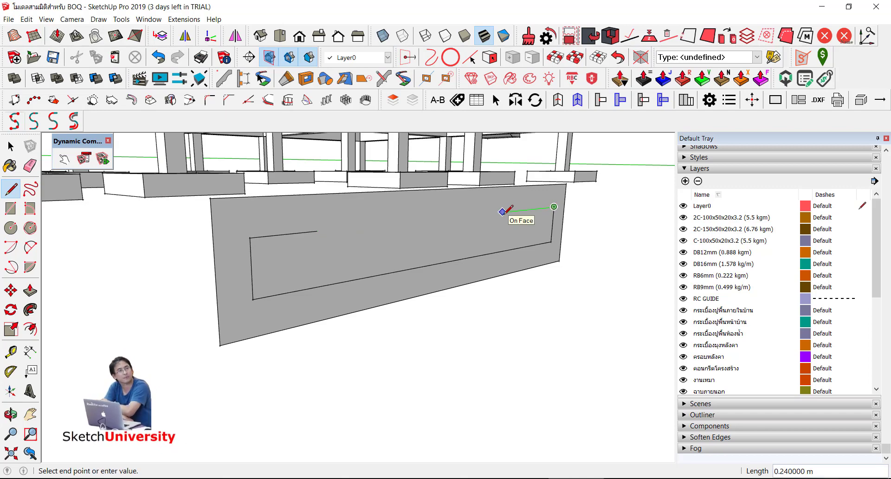
text(12CM)
key(space)
- Delete the panel face and select the whole connected U-shaped rebar path
mouse_move(503, 218)
middle_down()
mouse_move(336, 208)
mouse_move(292, 233)
mouse_move(374, 259)
middle_up()
click(312, 234)
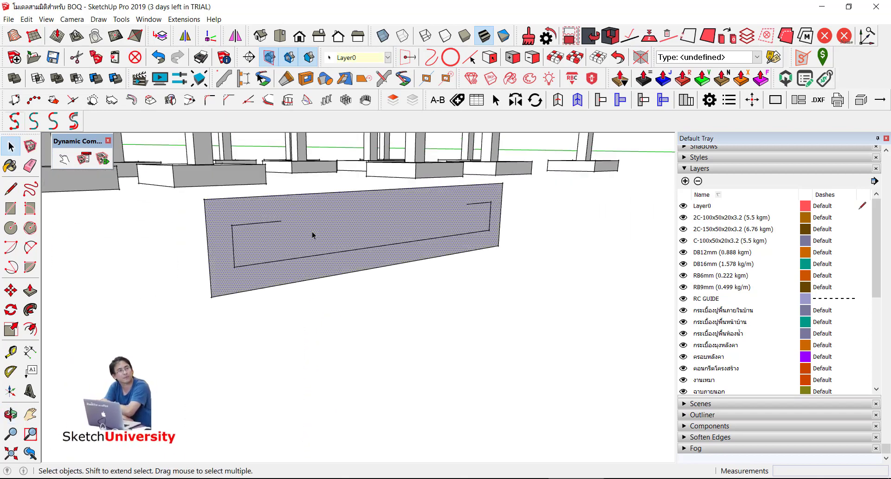
key(Delete)
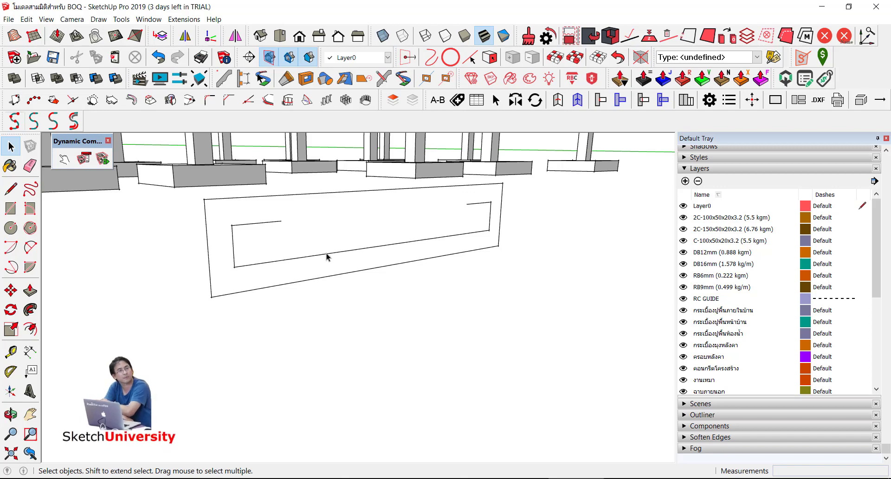
triple_click(326, 254)
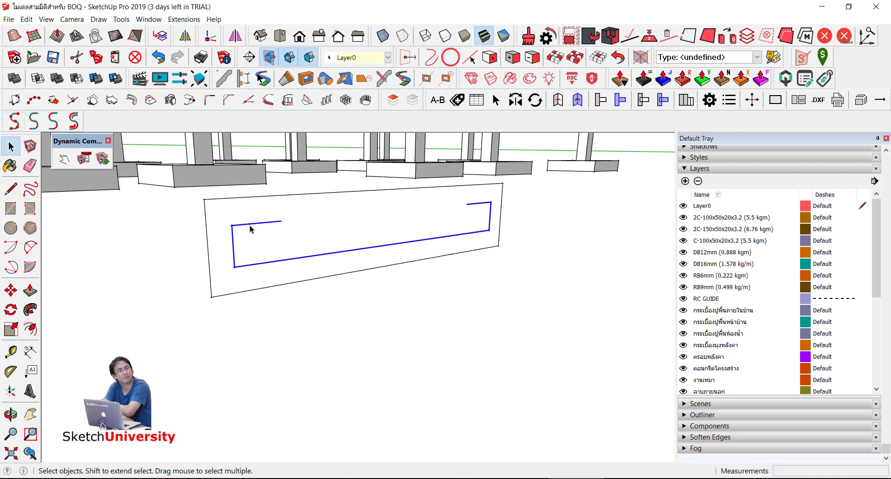
- Run Wire Bending and Routing Tool with wire segmentation 6 and bending segmentation 3
click(176, 21)
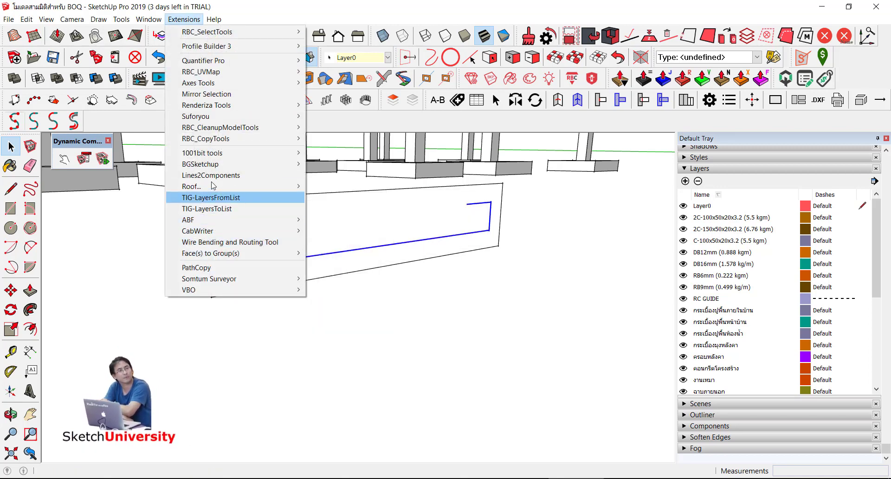
mouse_move(210, 254)
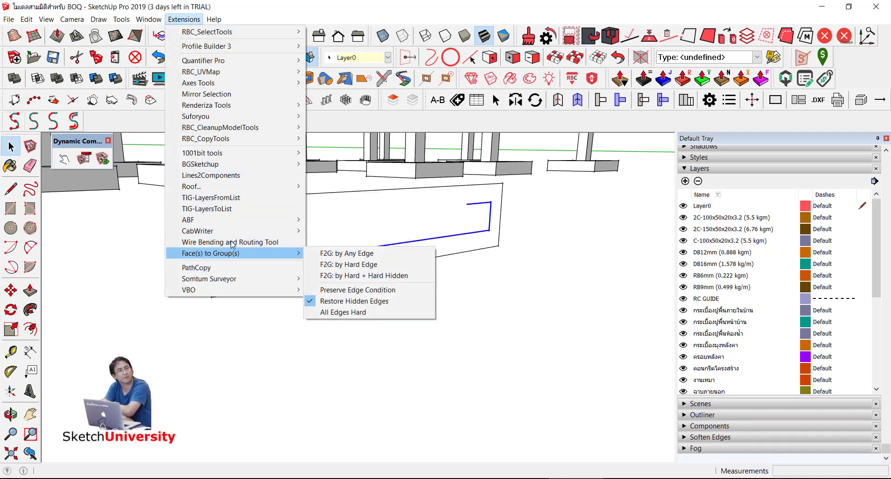
click(232, 242)
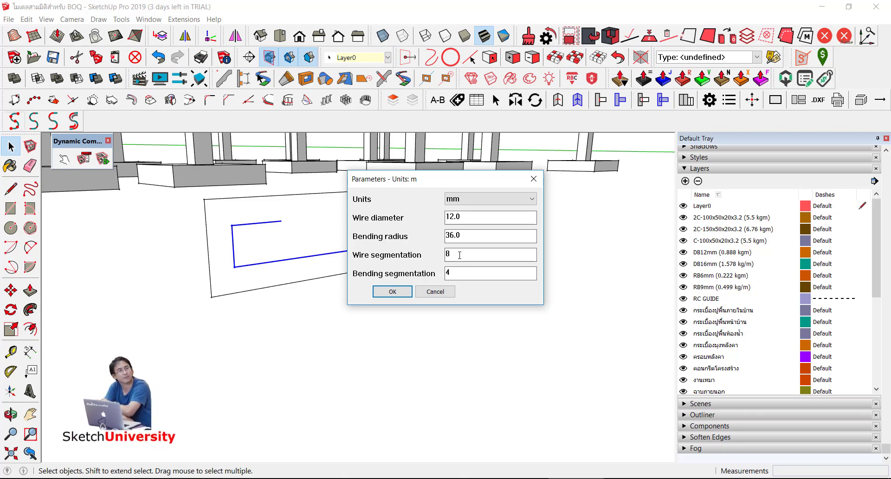
drag(460, 255, 429, 258)
text(6)
drag(459, 274, 430, 277)
text(3)
click(395, 291)
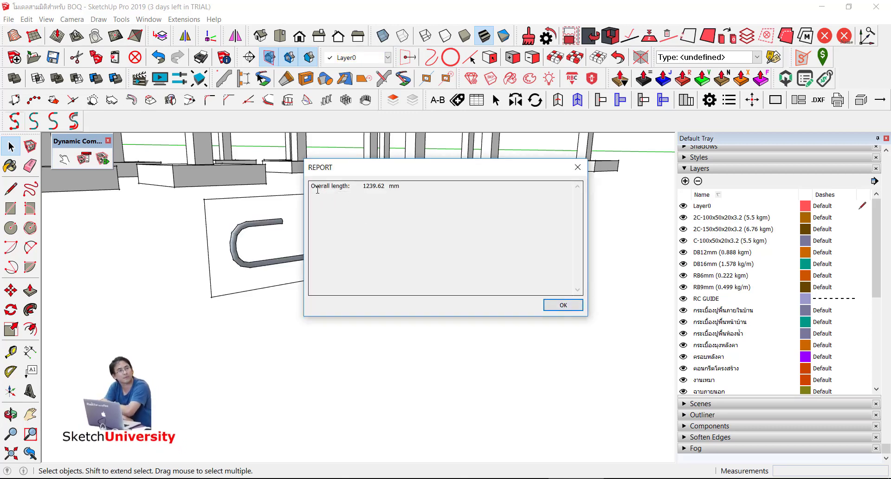
- Close the length report and reverse the faces inside the rebar group
click(562, 305)
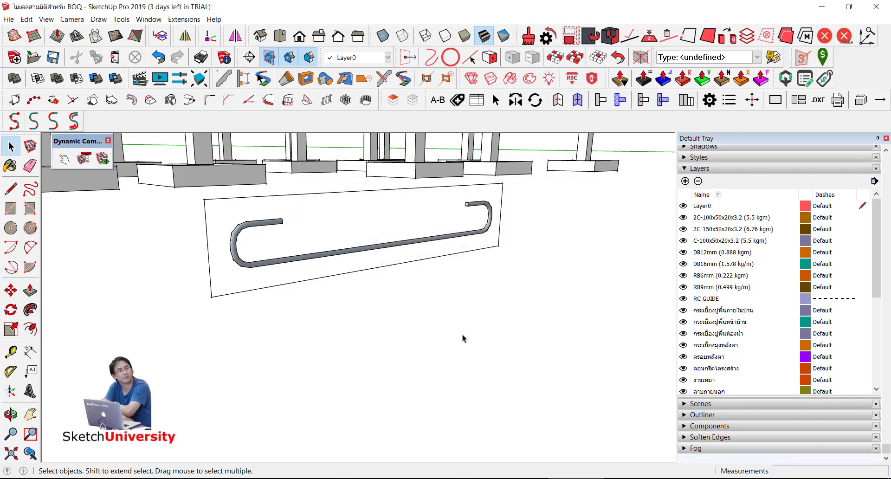
mouse_move(463, 335)
middle_down()
mouse_move(266, 281)
mouse_move(258, 258)
middle_up()
scroll(279, 269, down, 3)
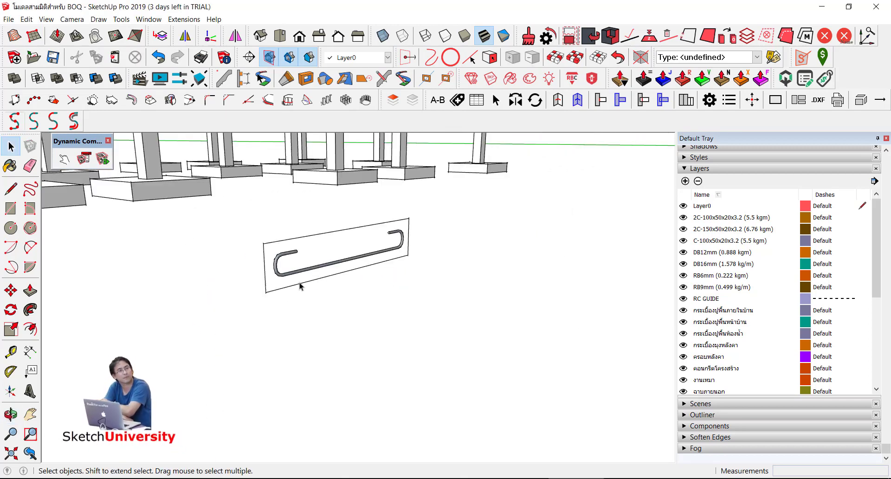
scroll(284, 273, up, 2)
scroll(284, 274, up, 2)
scroll(286, 276, up, 2)
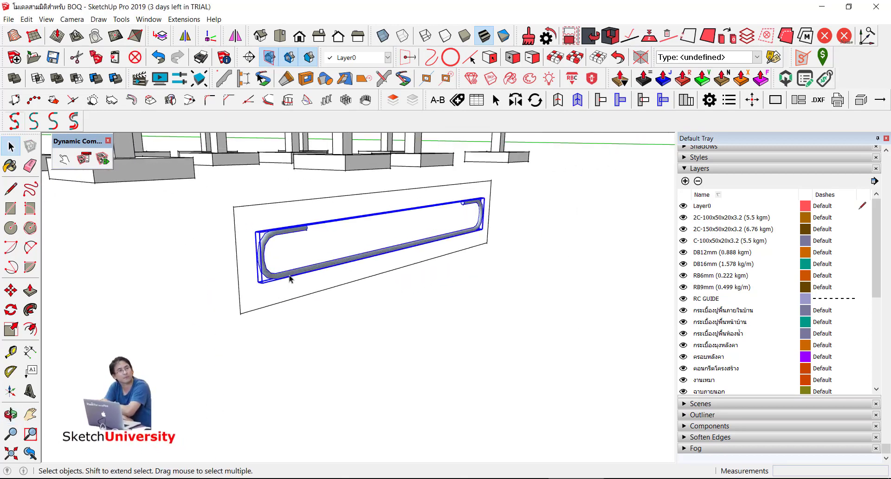
double_click(287, 277)
right_click(289, 277)
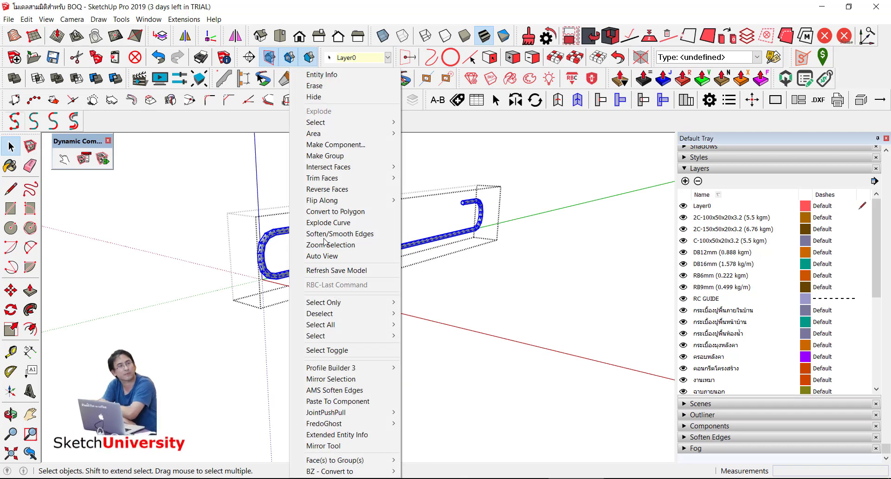
click(341, 189)
- Start making the rebar group a component and clear its default name
click(376, 332)
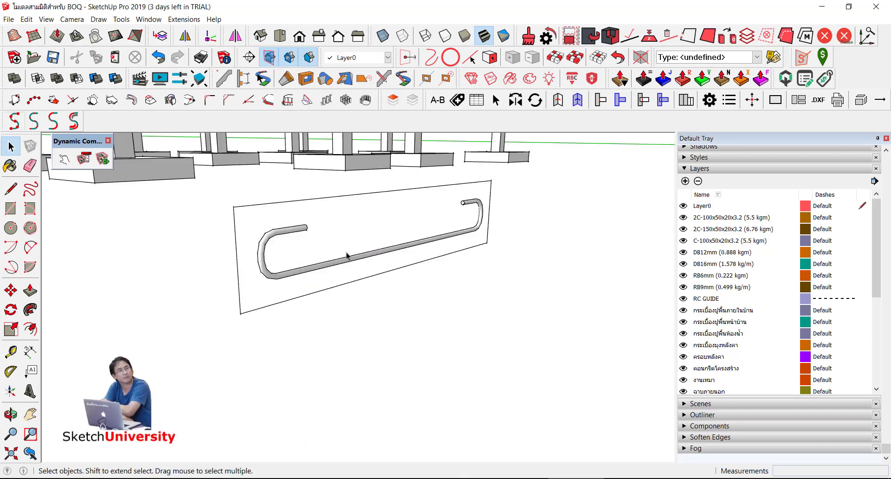
middle_drag(348, 254, 287, 268)
drag(288, 268, 328, 320)
key(space)
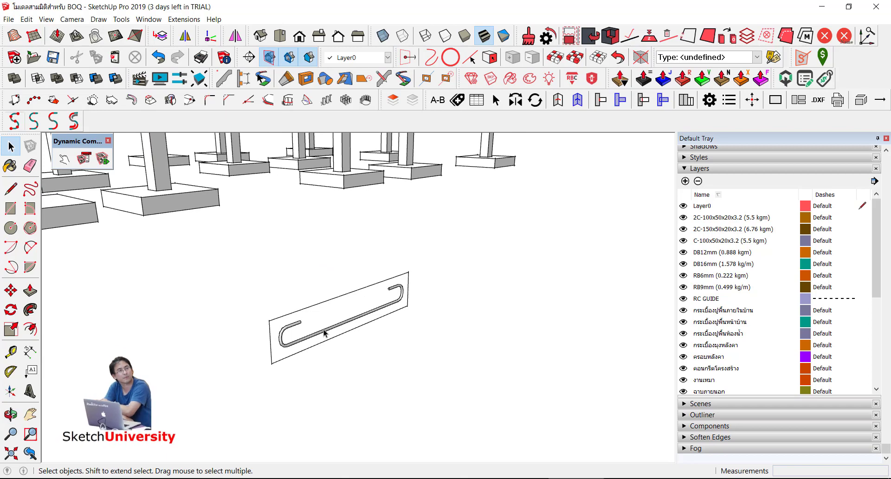
click(325, 334)
scroll(304, 338, up, 1)
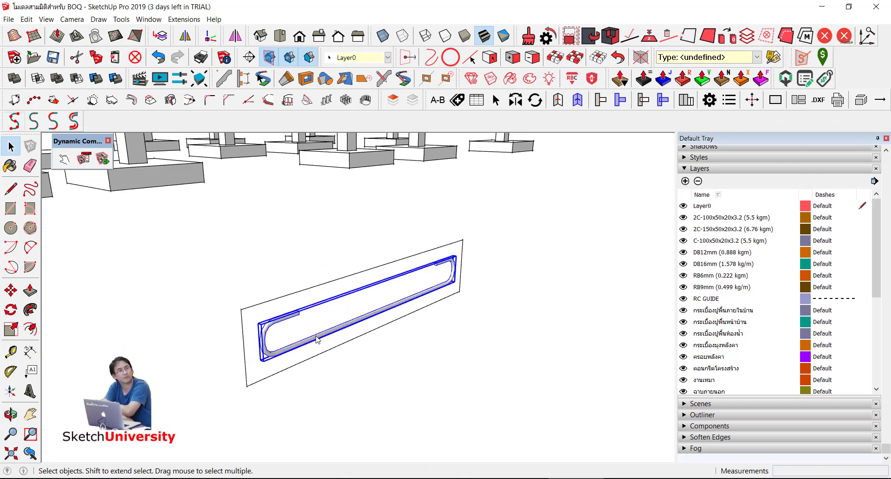
right_click(315, 338)
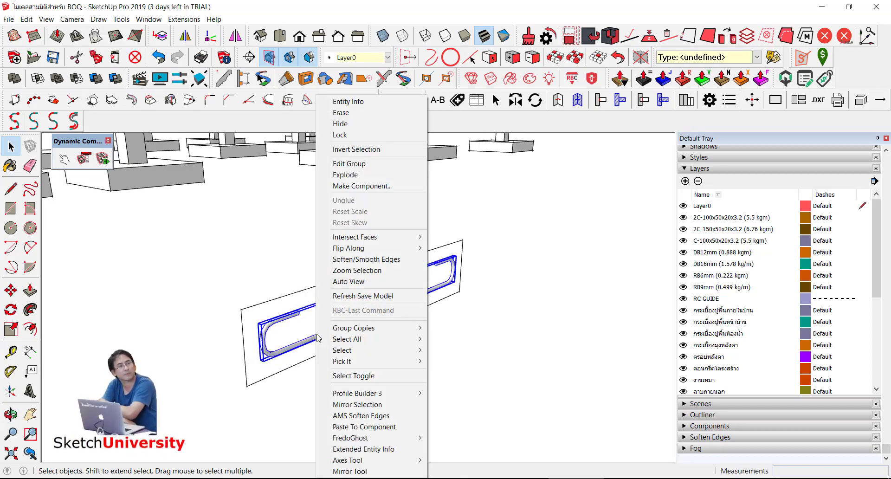
click(389, 187)
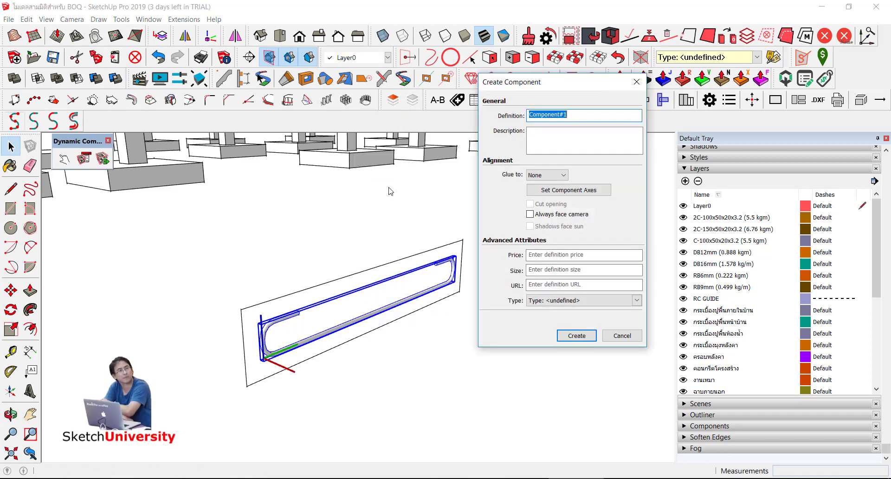
text(R)
key(BackSpace)
key(BackSpace)
- Create the rebar component and group its bent rebar geometry
click(572, 336)
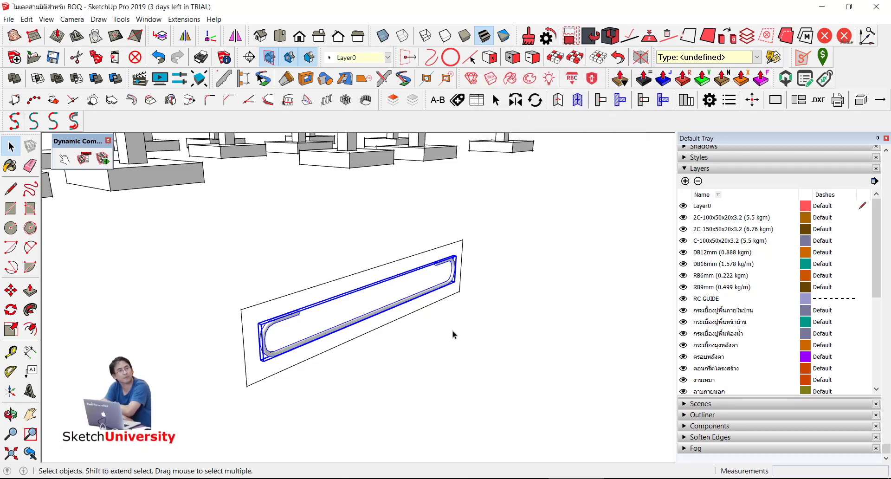
triple_click(354, 324)
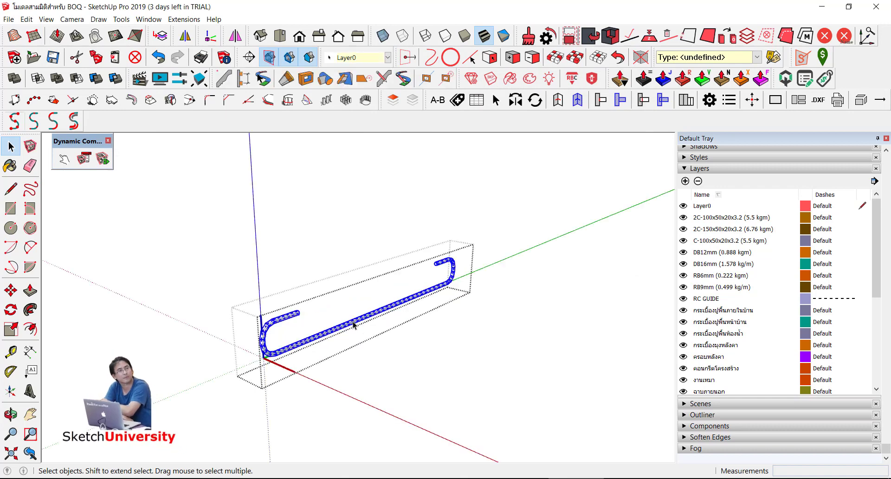
right_click(353, 324)
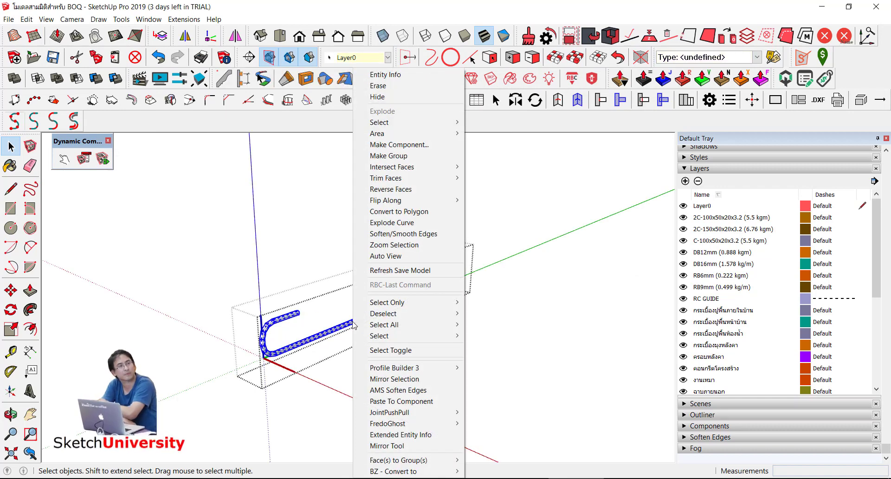
click(398, 156)
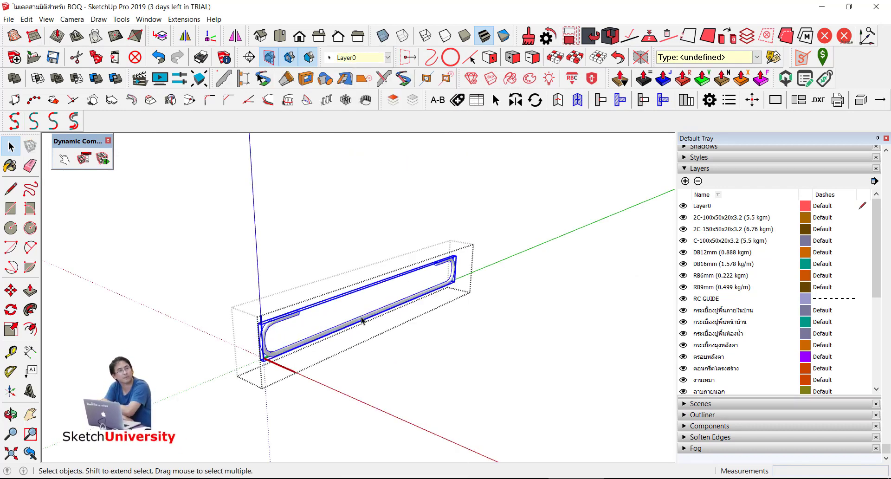
right_click(361, 317)
click(394, 163)
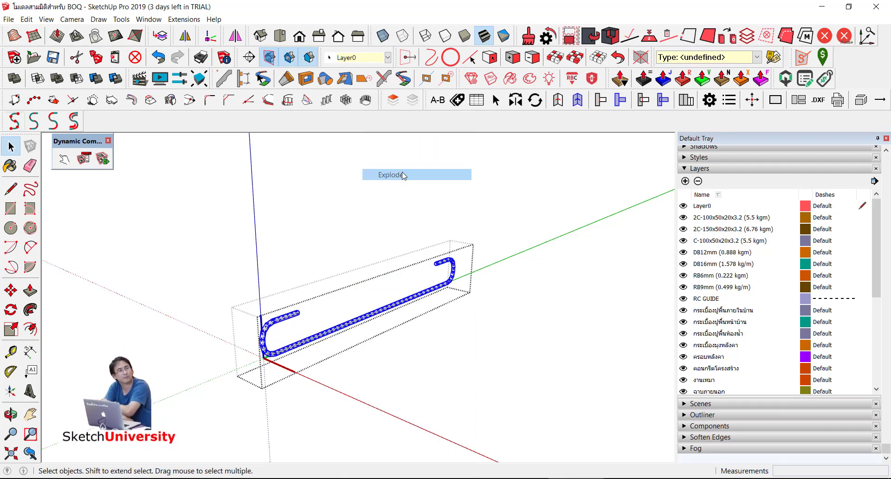
click(392, 312)
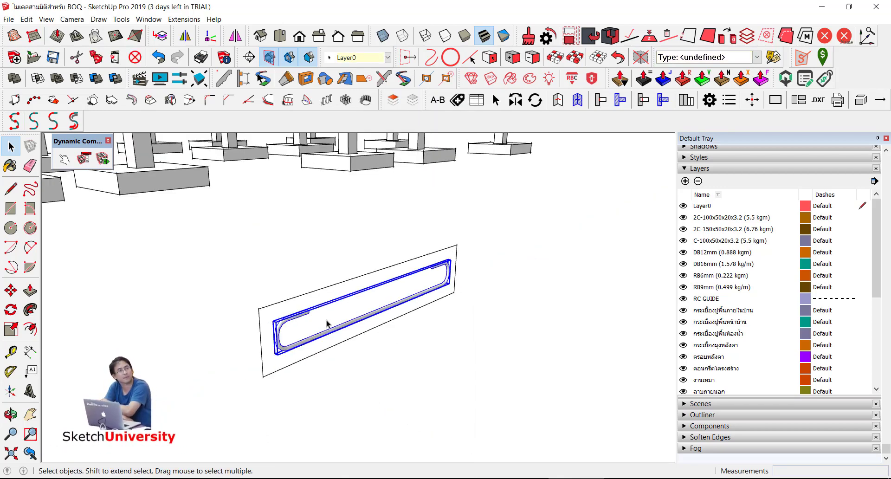
mouse_move(329, 348)
middle_down()
mouse_move(310, 239)
mouse_move(324, 407)
middle_up()
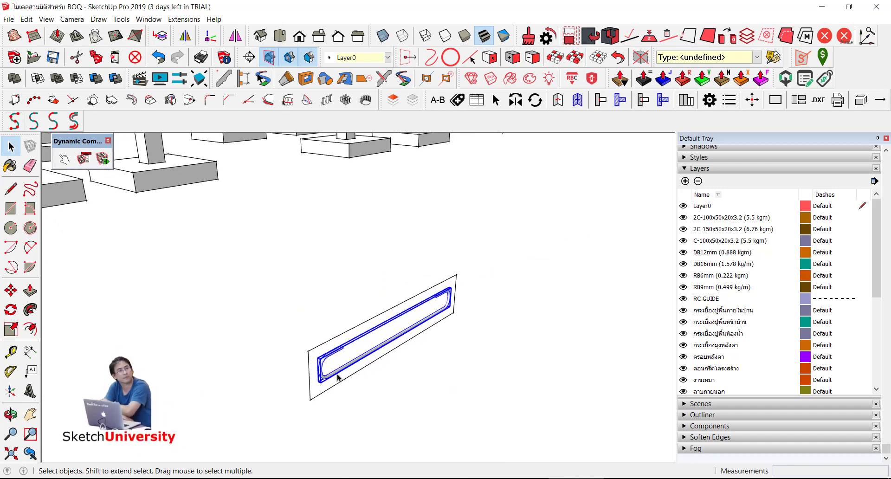
scroll(340, 372, up, 3)
- Assign the rebar to the DB12mm (0.888 kgm) layer via the Curic layer search
key(shift+l)
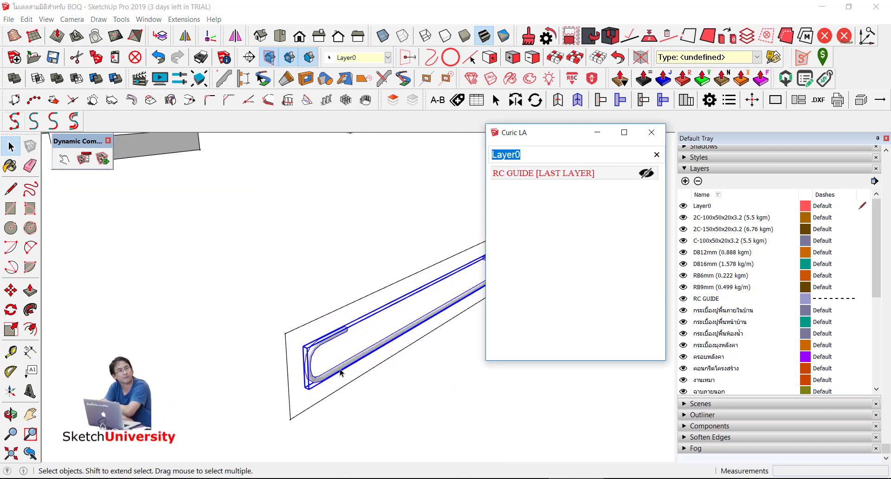
text(db)
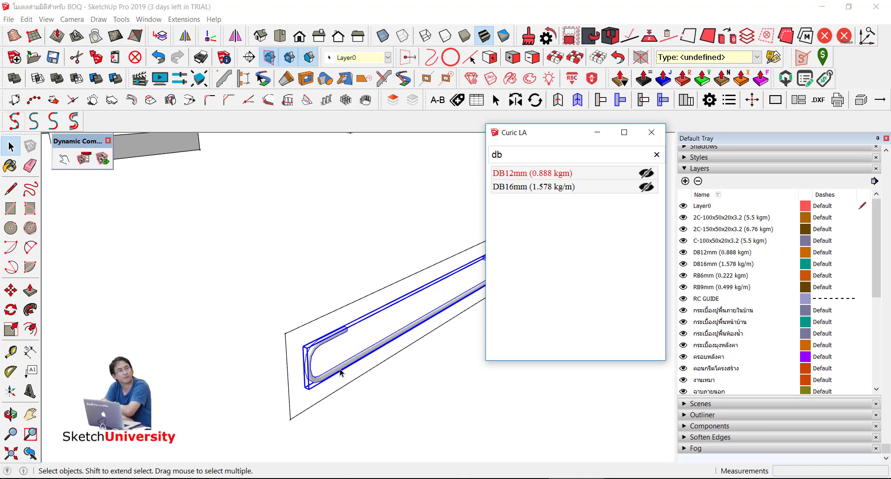
scroll(340, 371, up, 1)
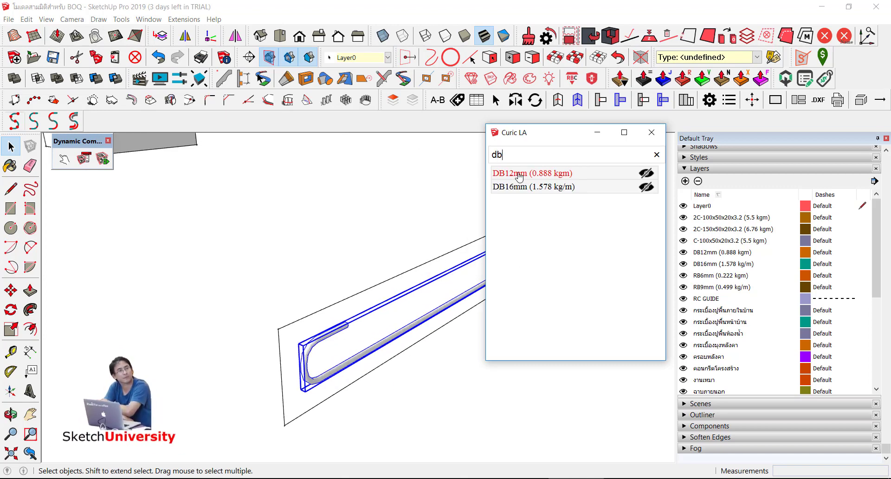
click(519, 177)
click(528, 314)
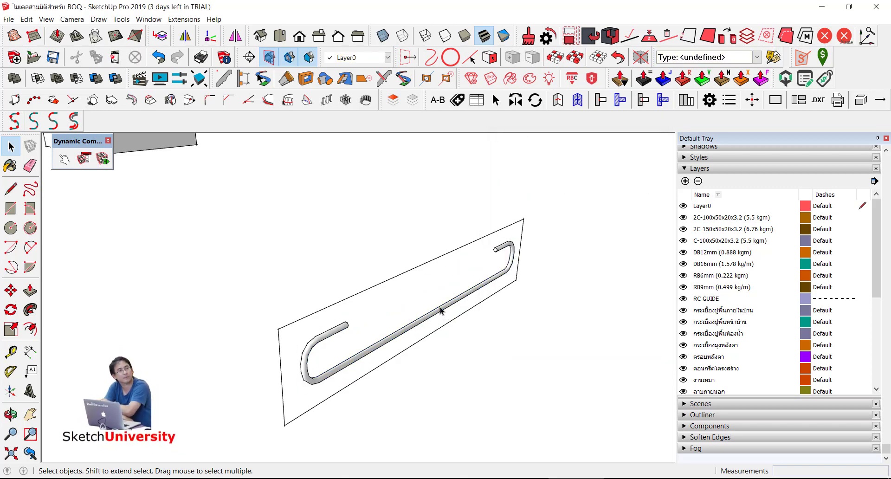
click(441, 311)
scroll(433, 316, down, 3)
- Rotate the DB12mm bar 90° about its corner so it lies flat
scroll(433, 316, up, 1)
key(q)
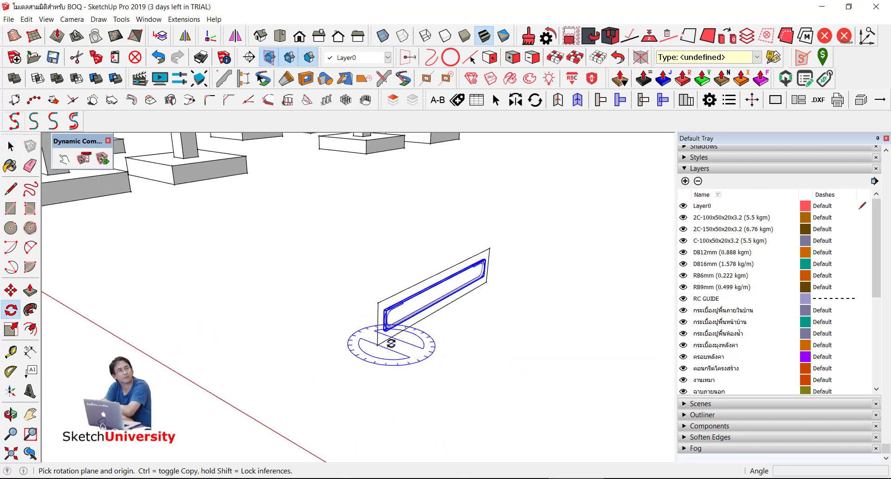
click(377, 345)
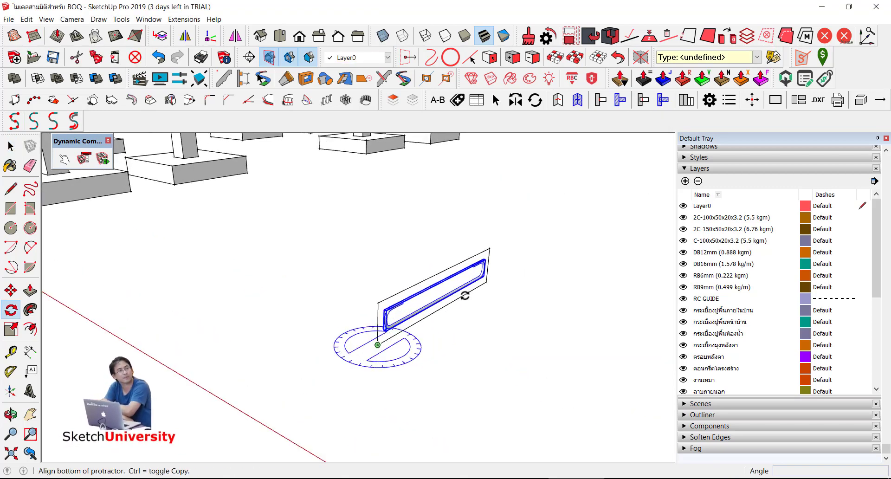
click(486, 282)
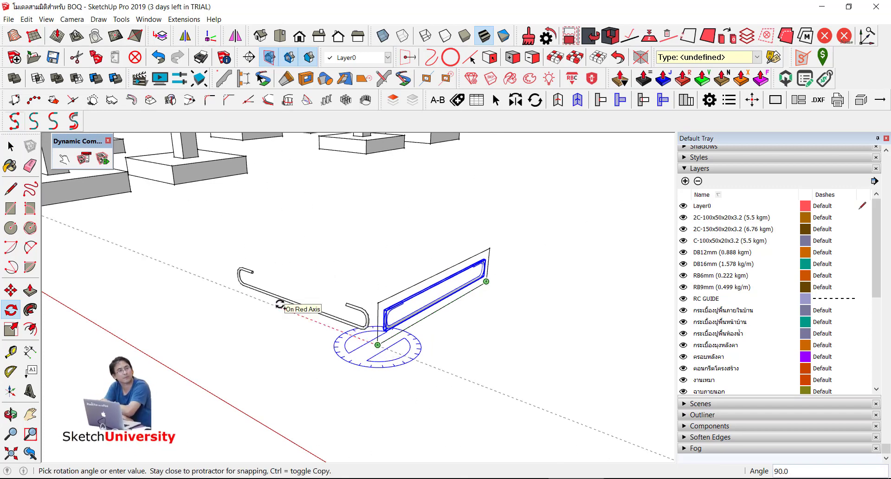
click(280, 304)
key(space)
mouse_move(280, 304)
middle_down()
mouse_move(265, 319)
mouse_move(93, 299)
middle_up()
scroll(105, 298, down, 3)
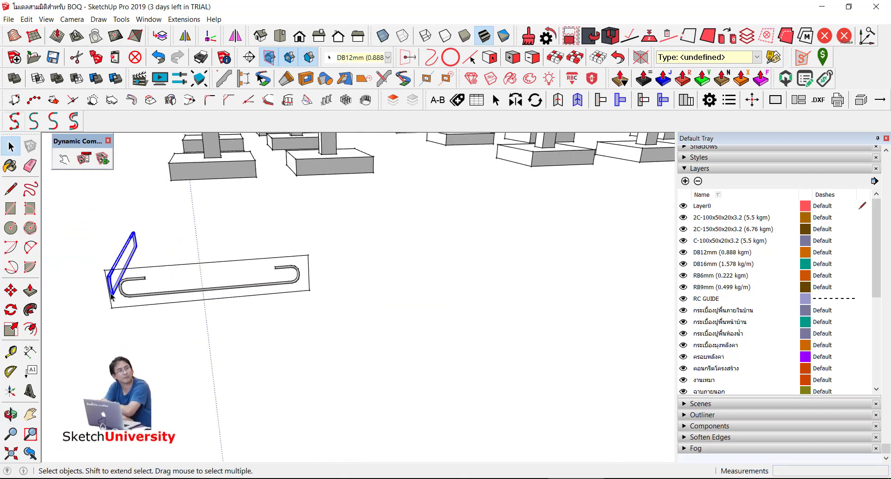
scroll(112, 296, up, 3)
scroll(119, 294, up, 2)
scroll(119, 294, down, 4)
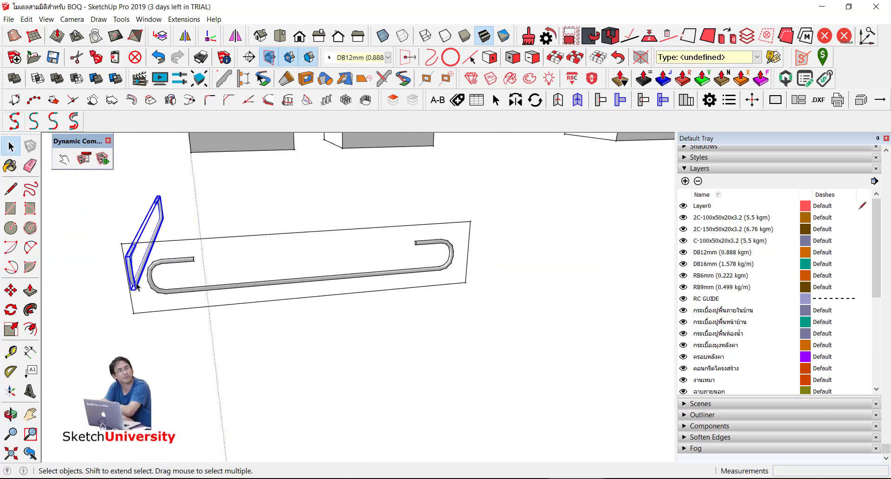
- Shift the bar 0.09 m along green, then copy it to the far end, divided /7
key(m)
click(133, 312)
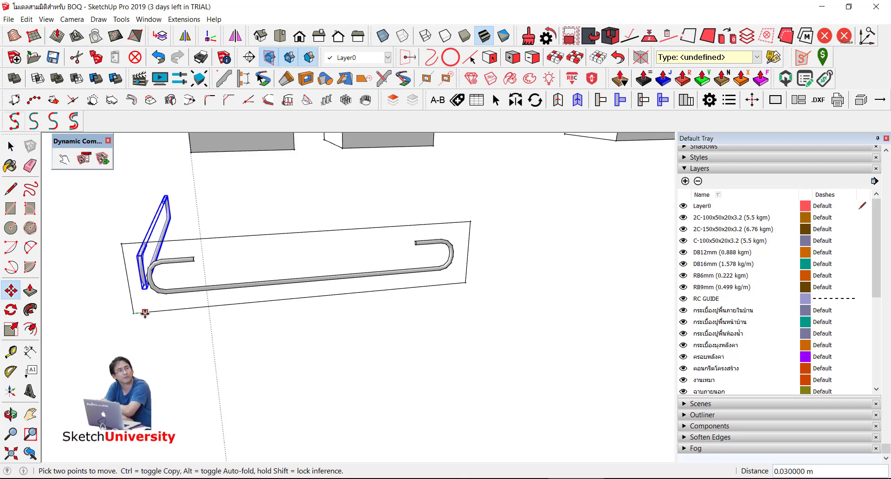
click(170, 316)
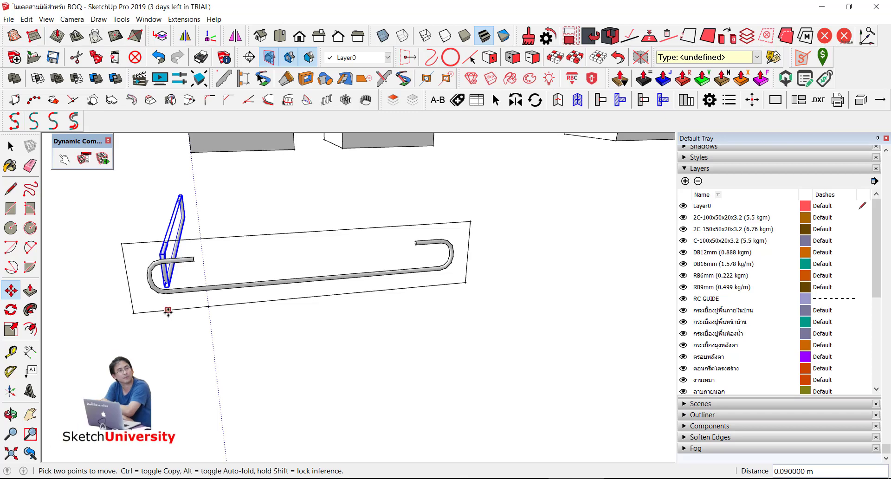
click(168, 310)
key(ctrl)
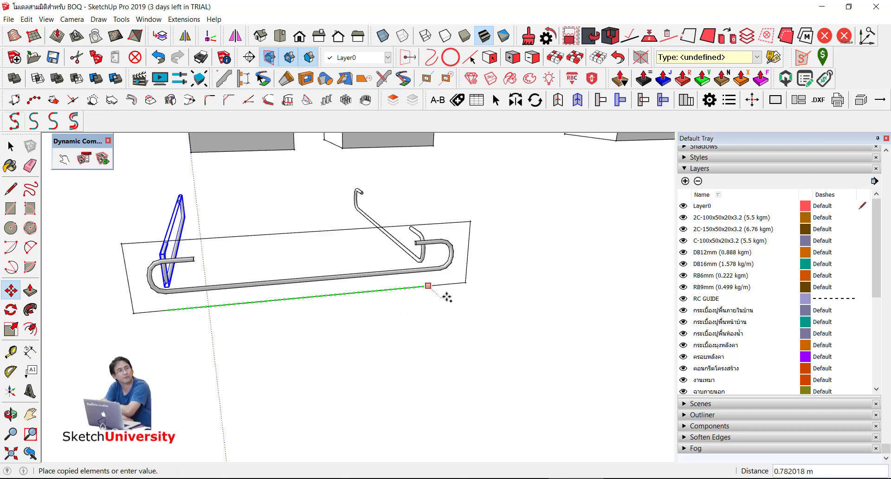
click(448, 295)
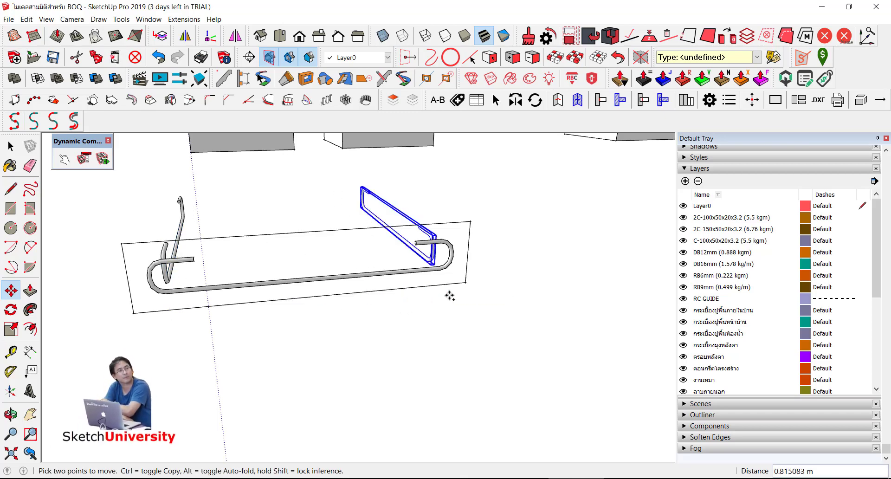
text(/)
key(Return)
key(space)
scroll(299, 284, down, 5)
mouse_move(298, 285)
middle_down()
mouse_move(413, 285)
mouse_move(457, 299)
mouse_move(405, 296)
mouse_move(493, 284)
mouse_move(636, 237)
middle_up()
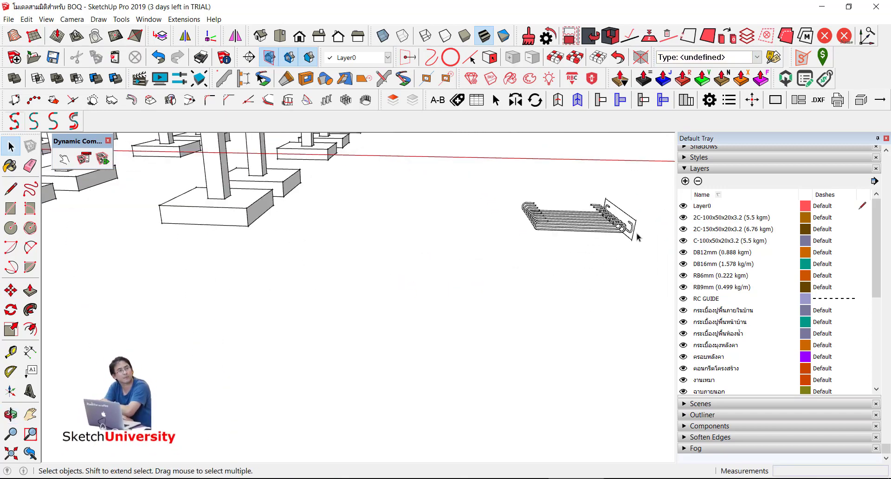
- Slide the end bar 0.12 m along red and array crossing copies to the other end, /7
scroll(636, 236, up, 2)
scroll(631, 232, up, 3)
click(628, 229)
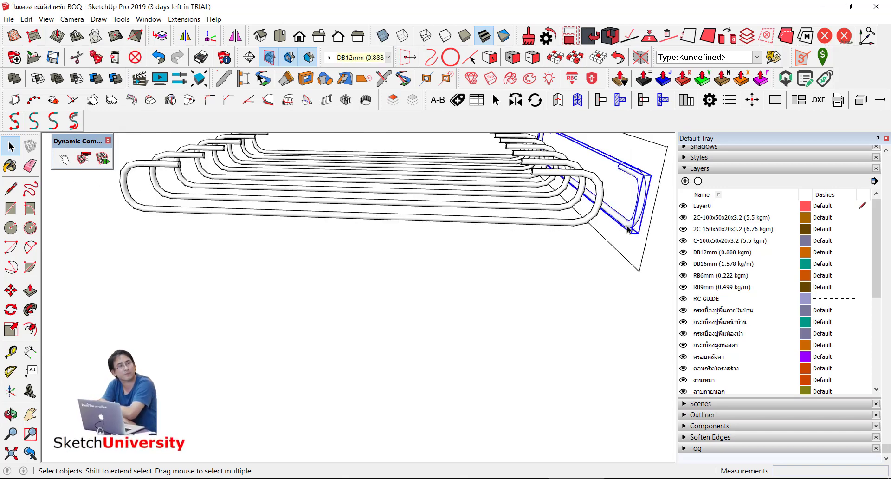
key(m)
click(608, 282)
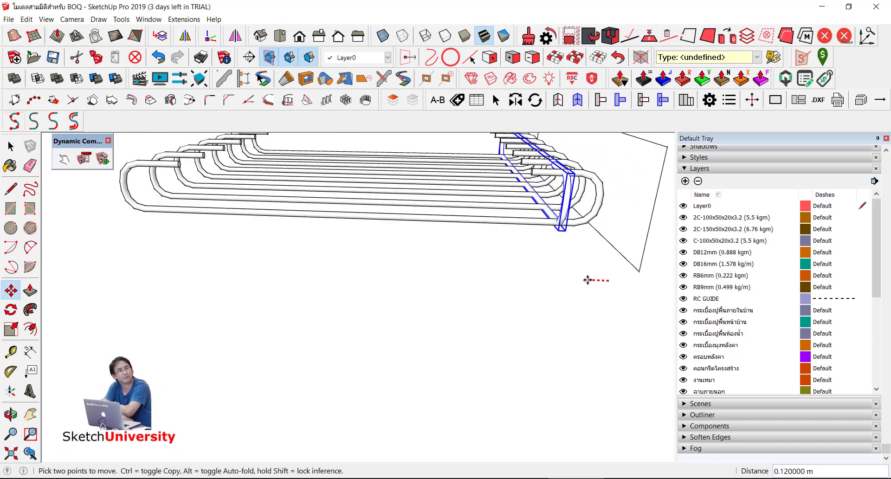
click(585, 281)
key(ctrl)
click(577, 284)
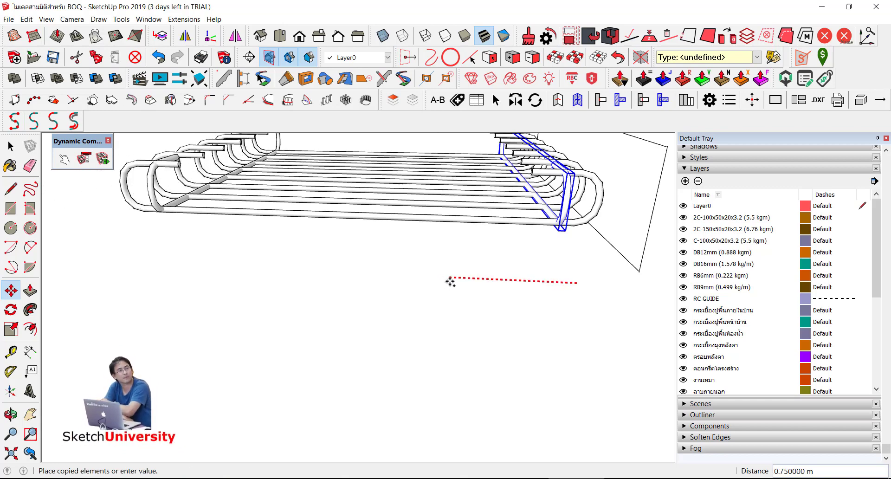
click(449, 282)
text(/7)
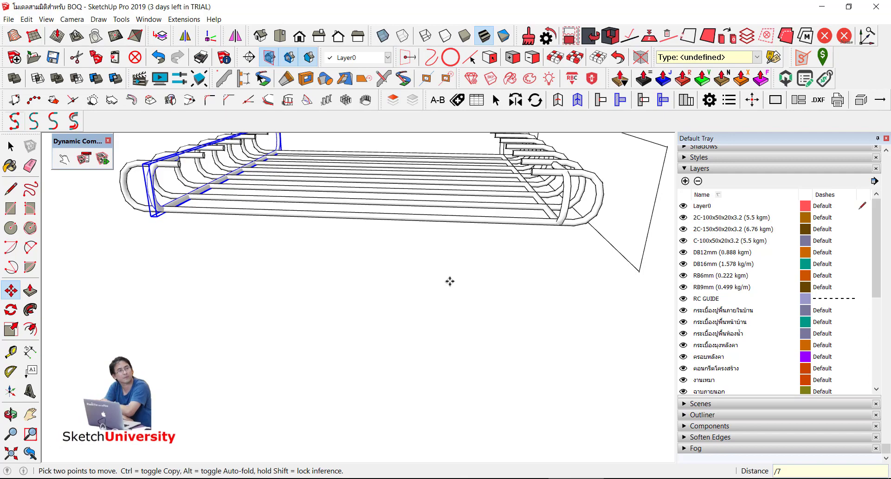
key(Return)
scroll(451, 282, down, 5)
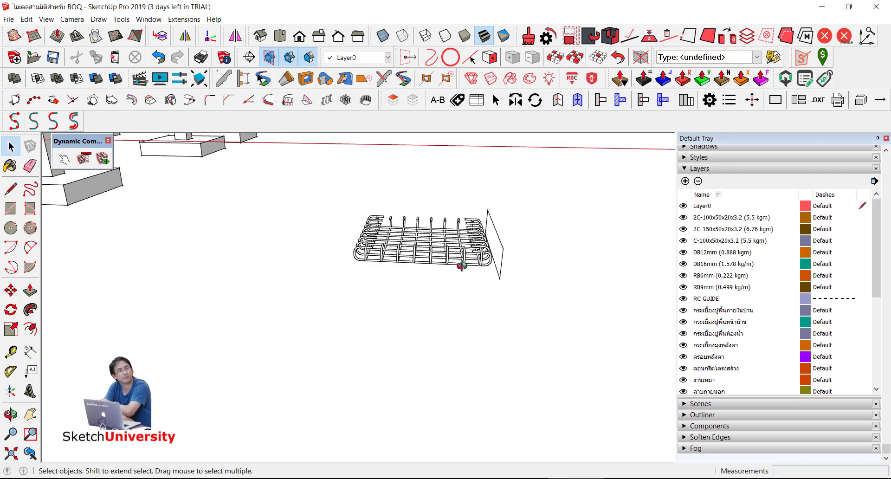
mouse_move(461, 264)
middle_down()
mouse_move(322, 258)
mouse_move(467, 256)
mouse_move(461, 243)
mouse_move(426, 259)
middle_up()
scroll(444, 262, up, 2)
- Raise the selected layer of bars 12 mm along the blue axis
click(444, 220)
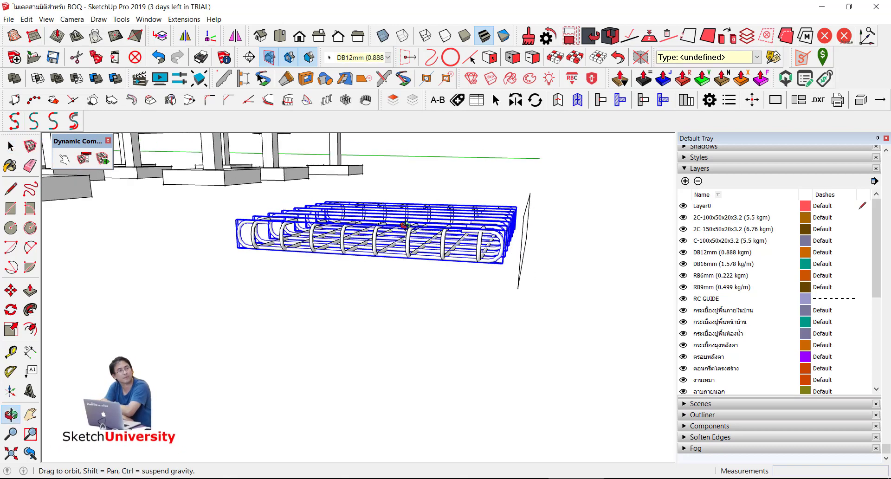
scroll(427, 258, up, 3)
scroll(427, 258, down, 2)
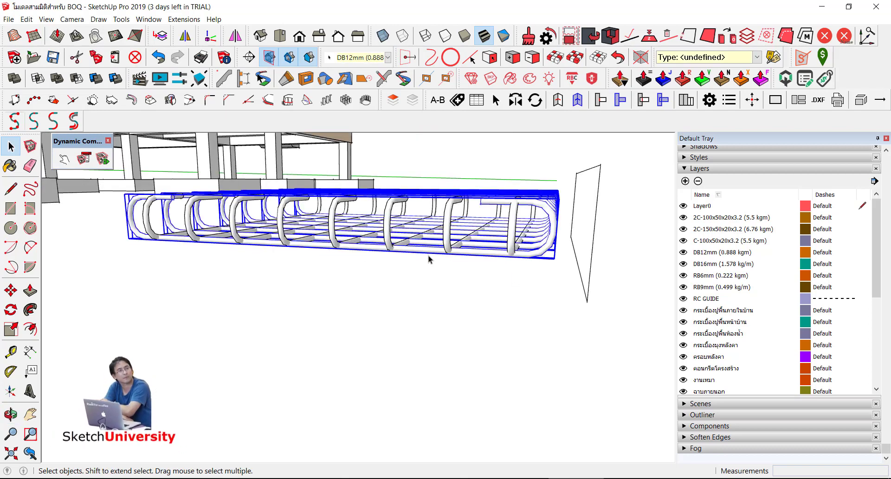
scroll(427, 258, down, 1)
key(m)
click(428, 276)
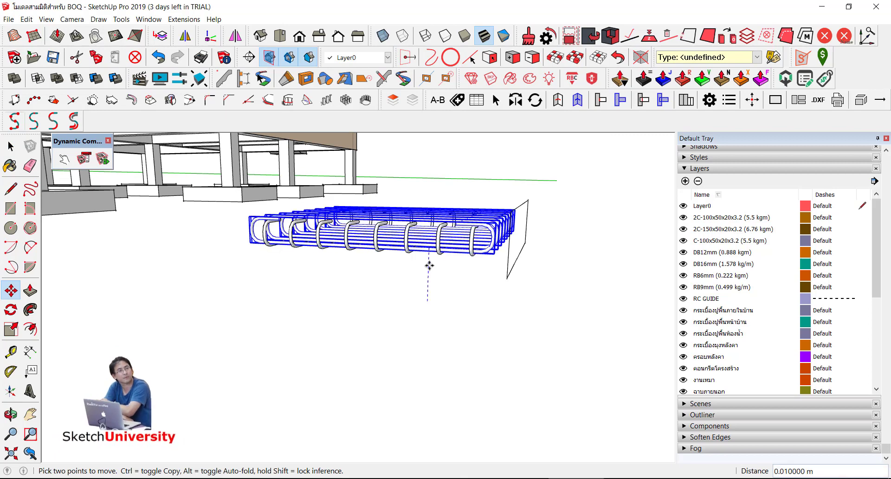
text(0.02)
key(Return)
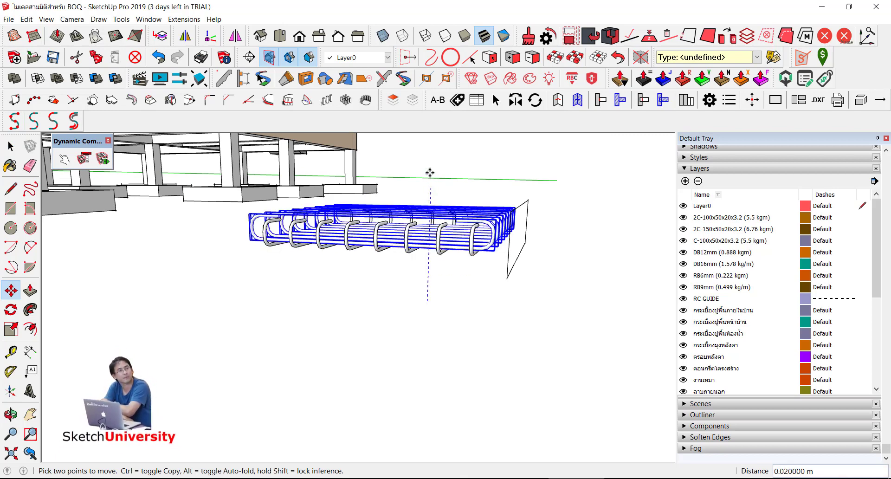
click(433, 153)
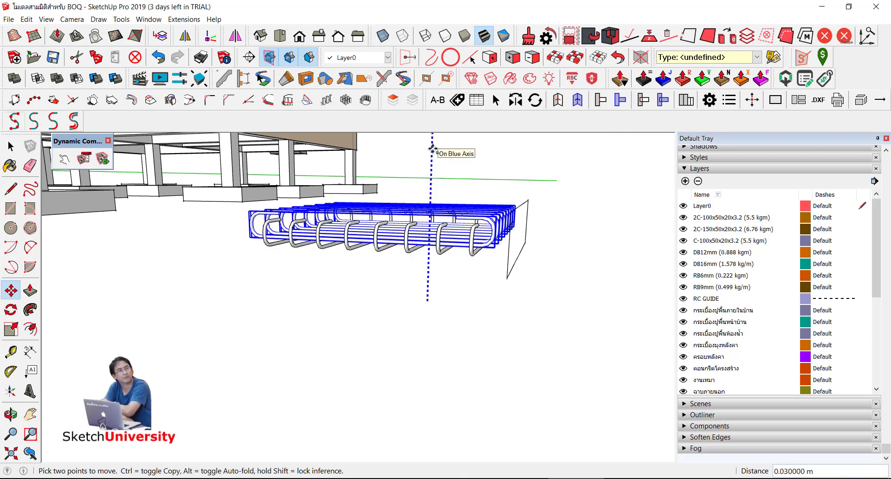
text(12MM)
key(Return)
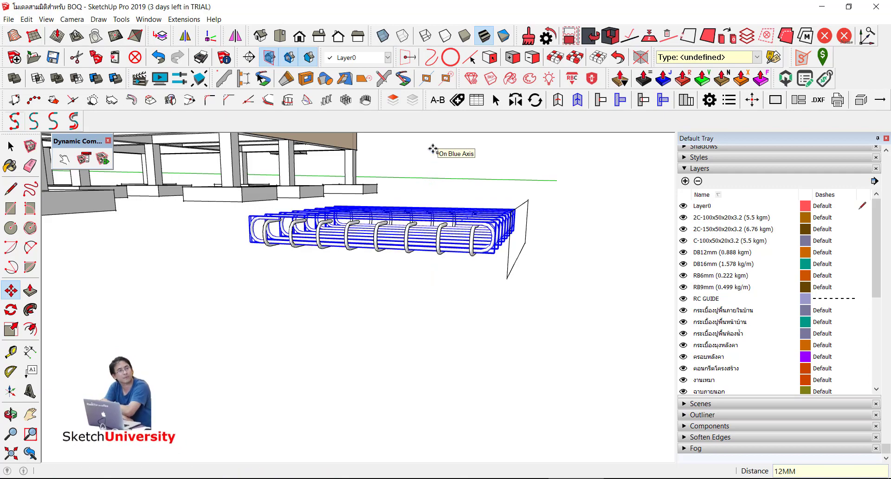
key(space)
click(436, 269)
mouse_move(435, 269)
middle_down()
mouse_move(418, 284)
mouse_move(445, 266)
middle_up()
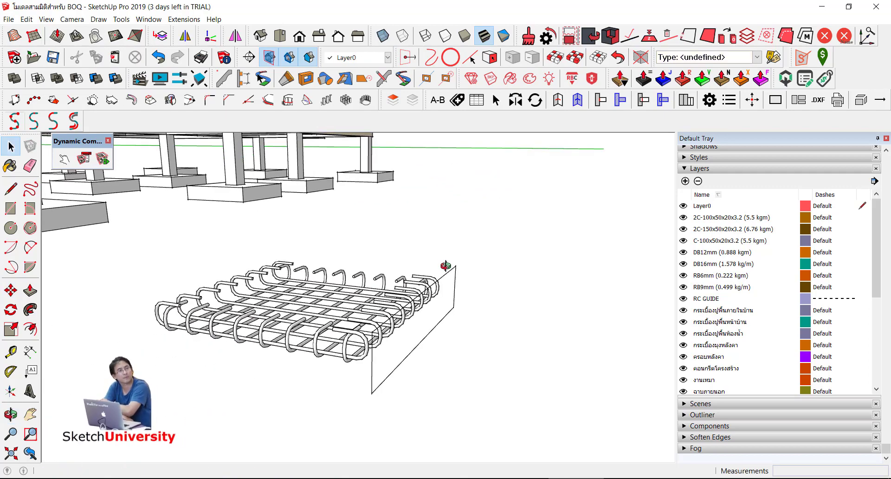
- Window-select the whole two-way rebar mesh and make it a component named RC STEEL-F1
scroll(446, 265, down, 3)
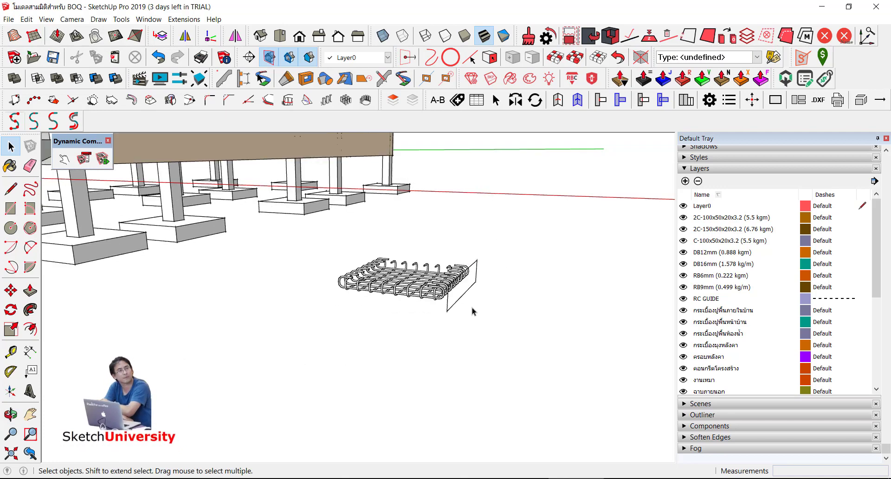
mouse_move(446, 265)
middle_down()
mouse_move(264, 355)
mouse_move(444, 338)
mouse_move(429, 266)
middle_up()
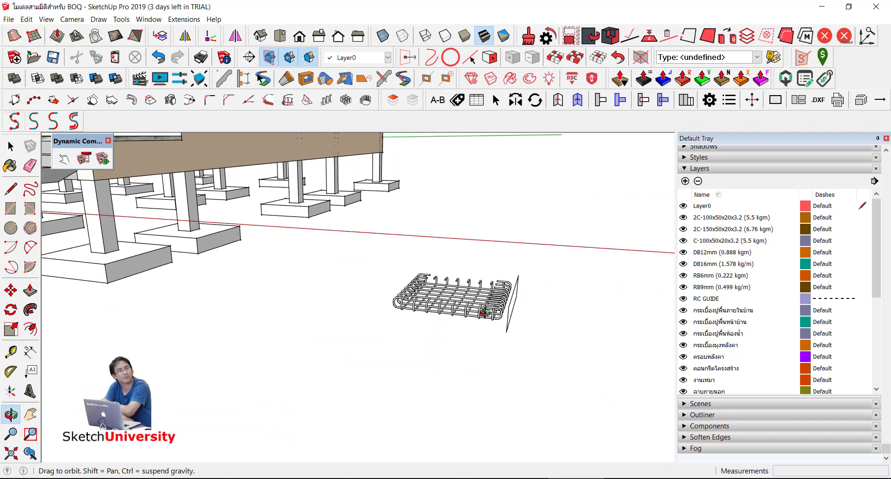
drag(389, 251, 524, 307)
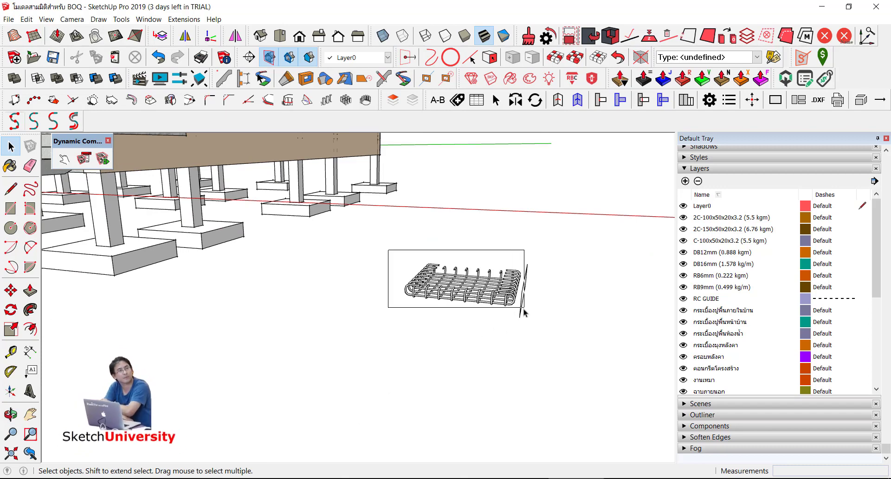
middle_drag(524, 308, 464, 293)
scroll(464, 292, up, 3)
right_click(468, 290)
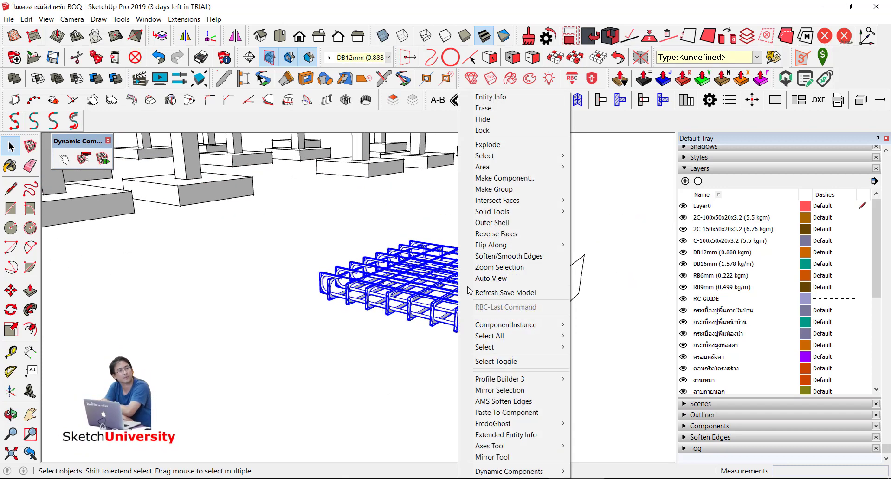
click(518, 179)
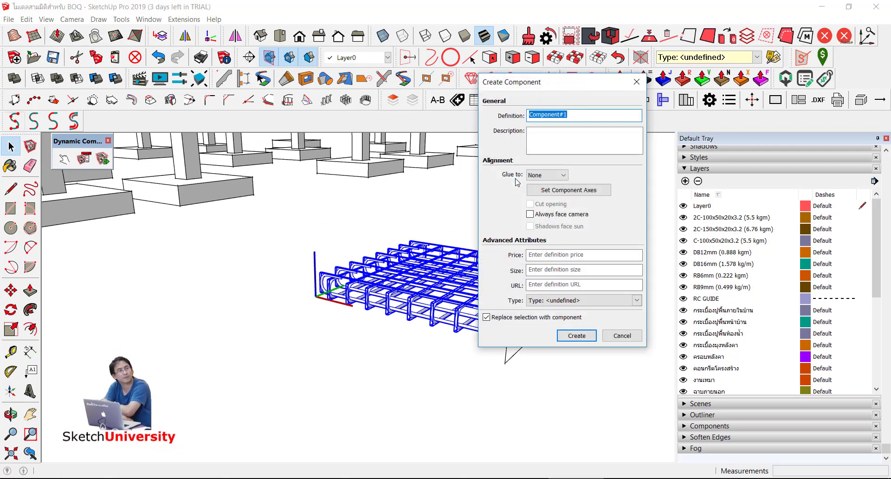
text(ST)
key(BackSpace)
key(BackSpace)
key(BackSpace)
click(577, 335)
middle_drag(565, 338, 424, 338)
click(425, 338)
- Copy the RC STEEL-F1 component 4 m along the red axis
click(435, 305)
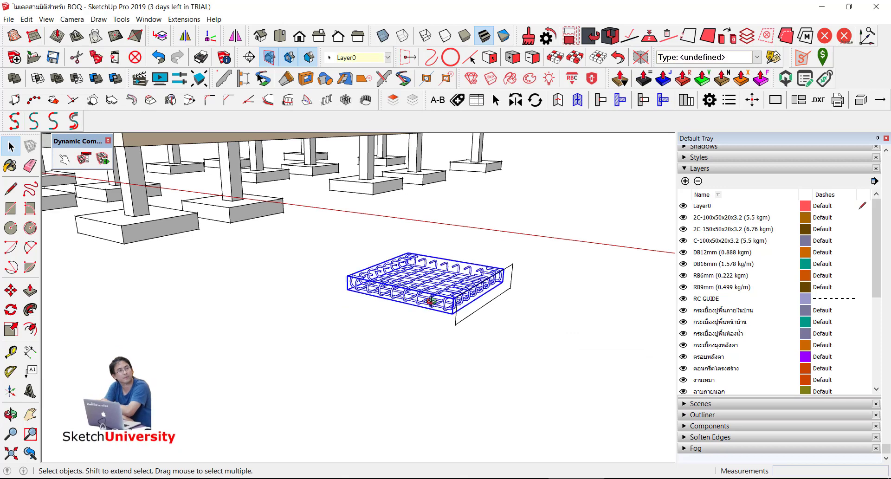
middle_drag(423, 303, 454, 305)
key(m)
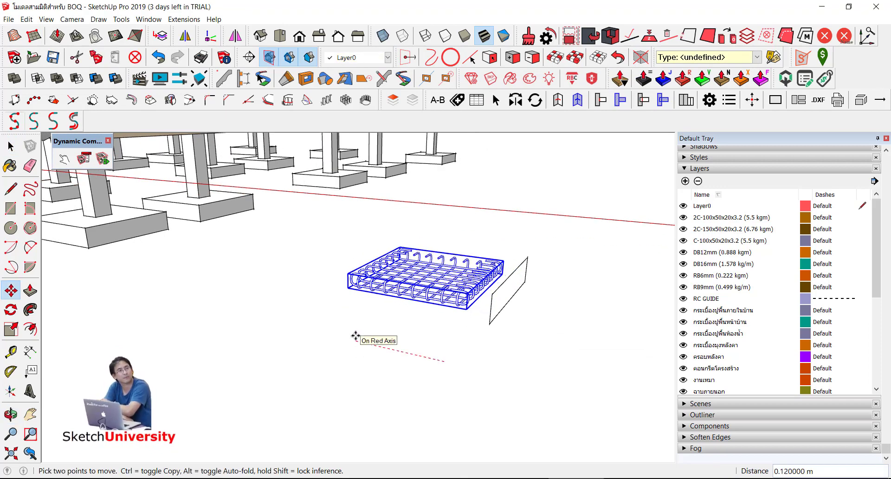
key(ctrl)
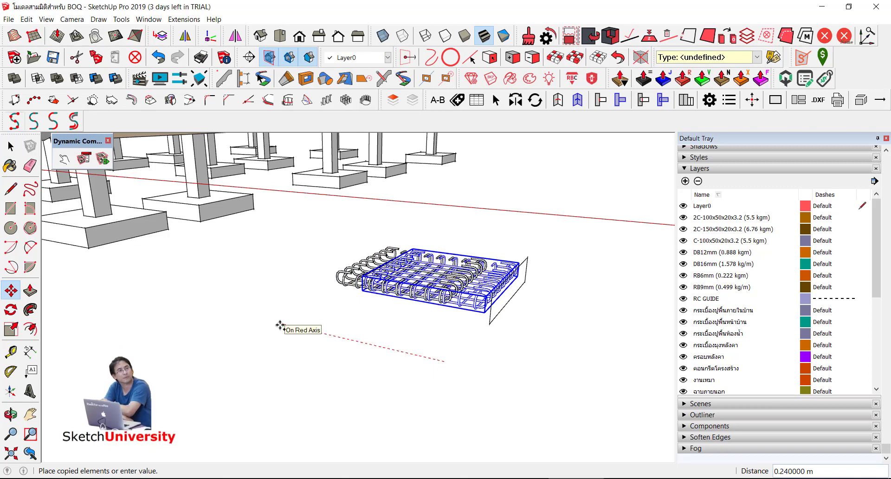
text(4)
key(Return)
- Turn on X-ray so the house model is see-through
key(space)
middle_drag(280, 328, 413, 337)
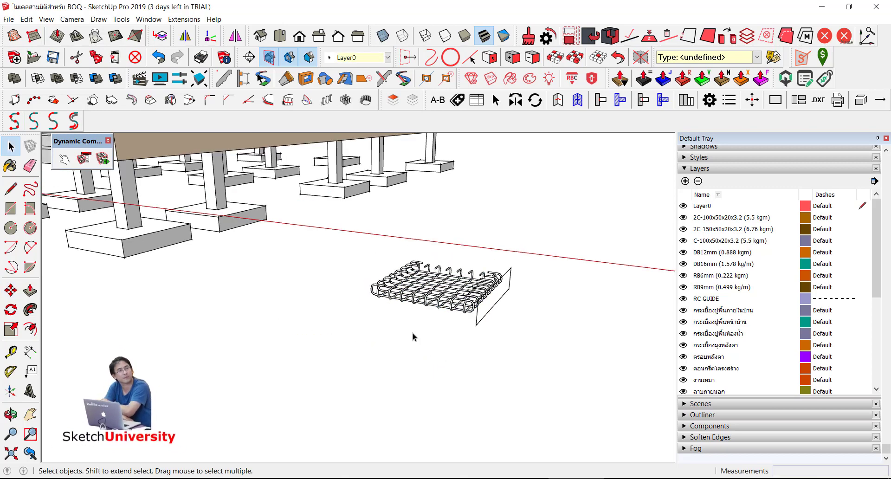
click(383, 35)
mouse_move(324, 260)
middle_down()
mouse_move(362, 297)
mouse_move(374, 382)
middle_up()
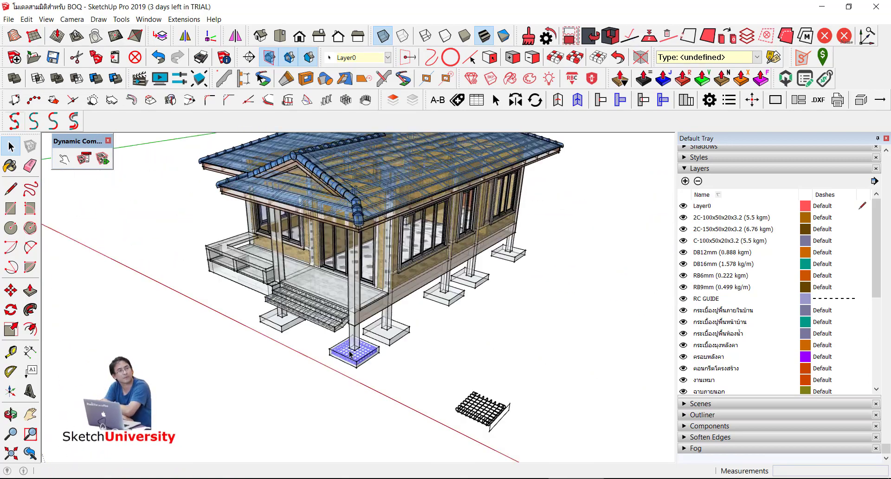
- In Wireframe, use Paste To Component to put the footing rebar into the other footings
scroll(374, 382, up, 5)
scroll(374, 382, up, 3)
scroll(368, 378, up, 2)
mouse_move(350, 344)
middle_down()
mouse_move(385, 311)
mouse_move(353, 312)
middle_up()
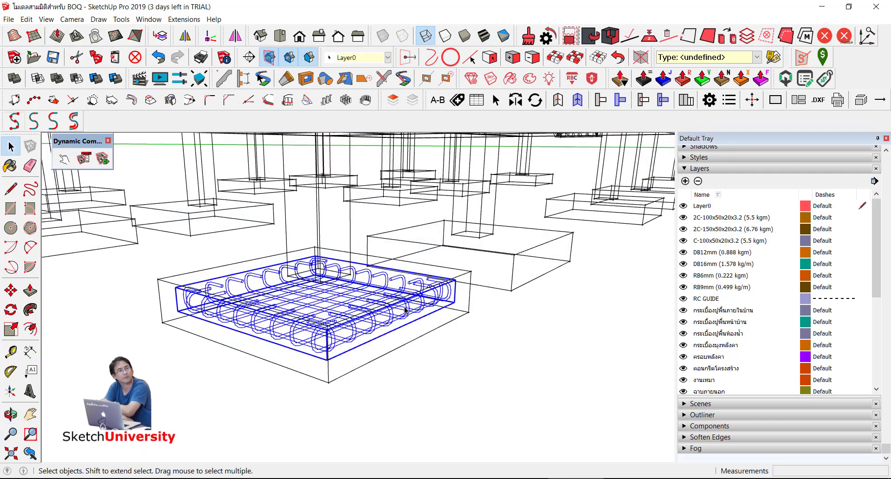
click(425, 36)
scroll(422, 370, up, 3)
click(423, 320)
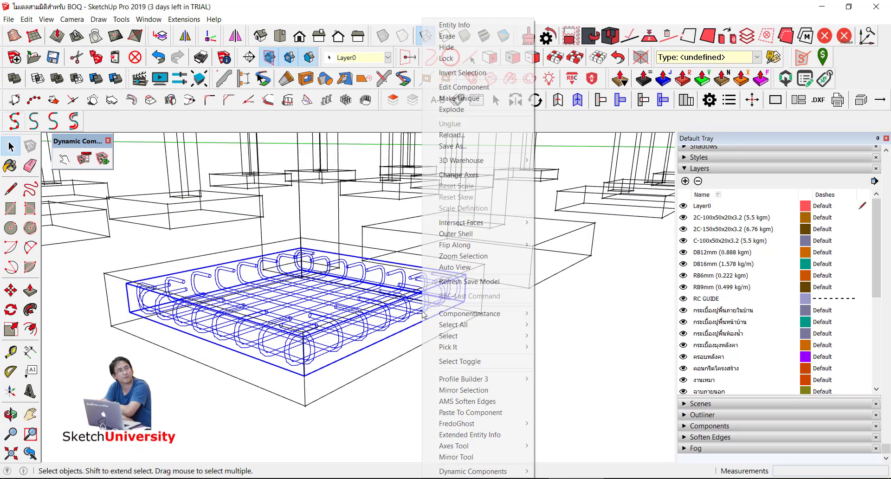
right_click(424, 321)
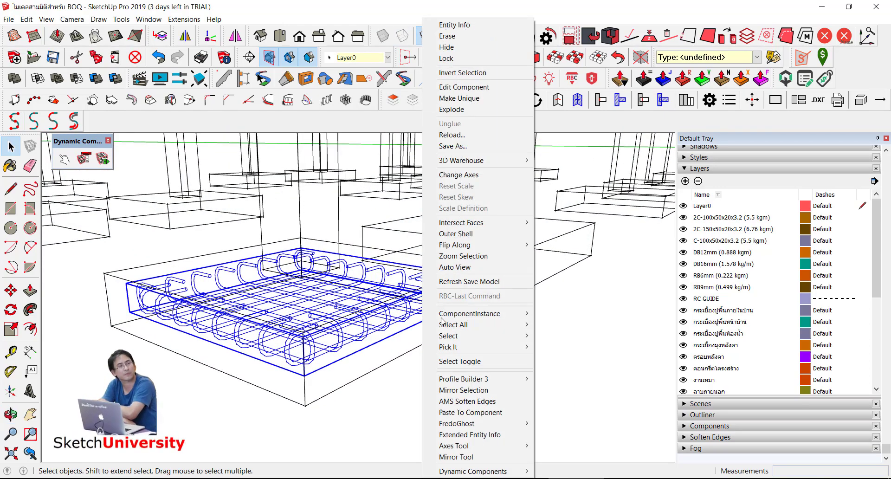
click(480, 411)
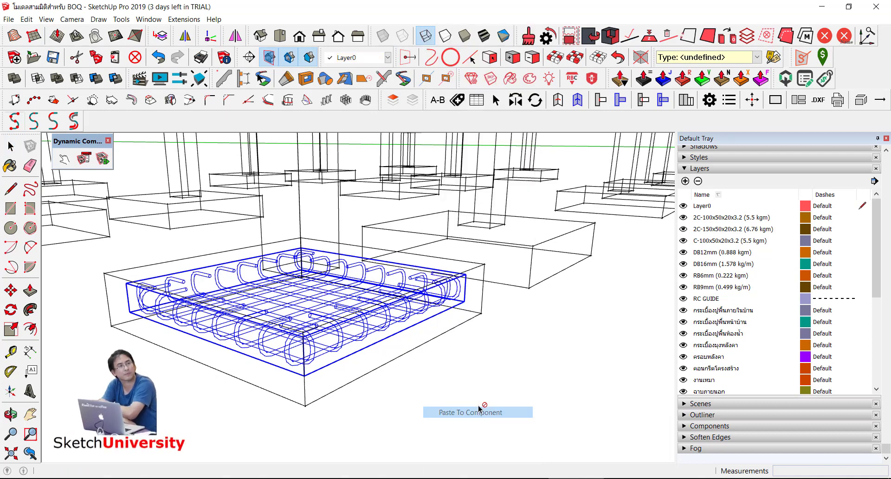
click(474, 272)
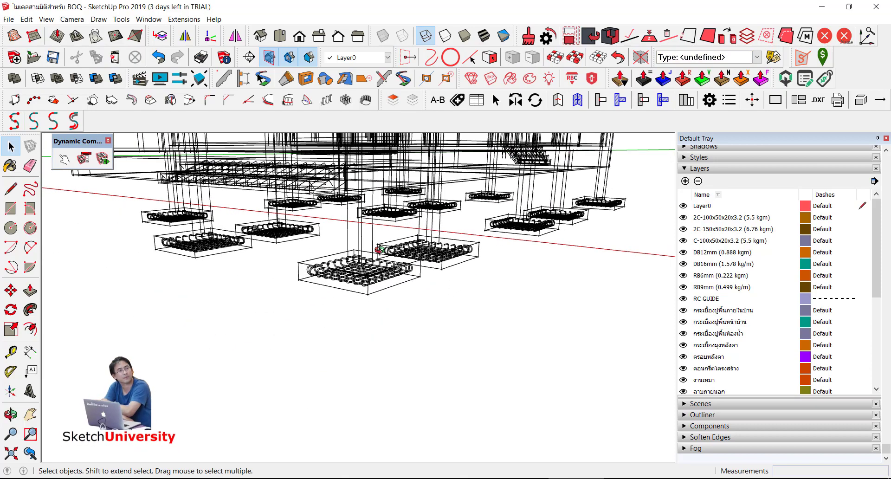
- Switch back to Shaded With Textures and inspect the rebar in the footings
click(484, 36)
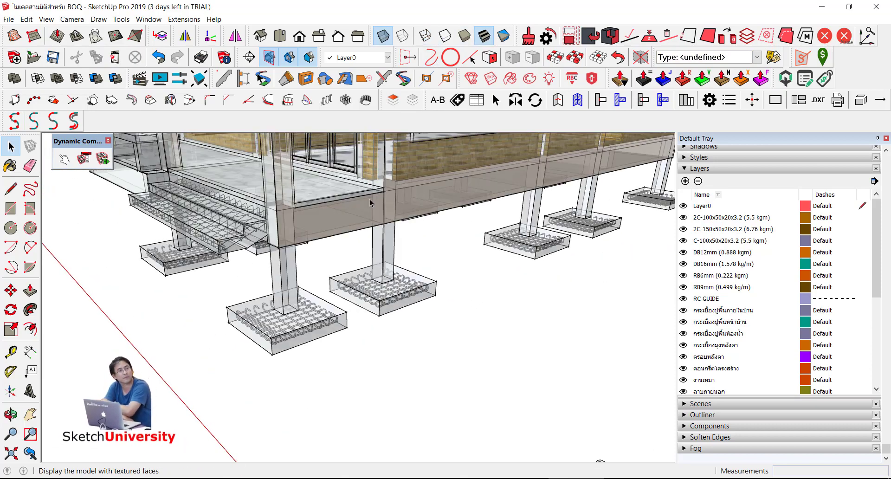
scroll(309, 243, down, 5)
middle_drag(309, 243, 325, 306)
scroll(392, 355, up, 3)
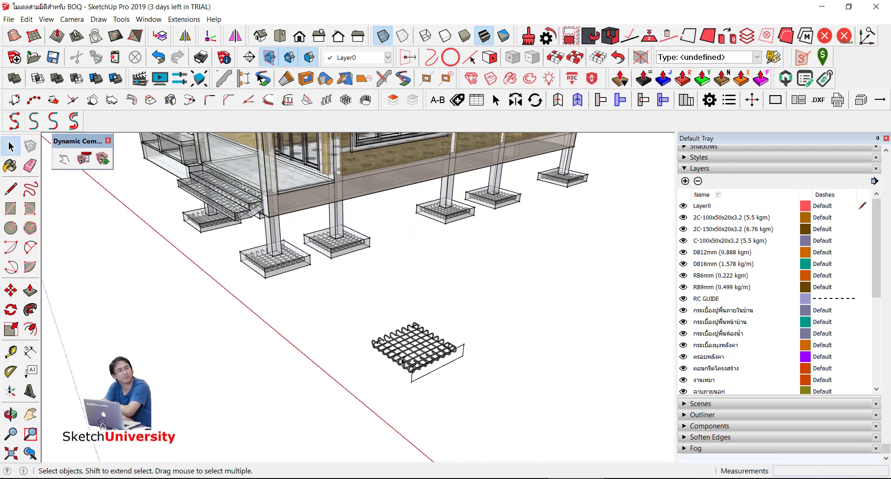
scroll(392, 357, up, 2)
mouse_move(391, 357)
middle_down()
mouse_move(392, 314)
mouse_move(438, 328)
mouse_move(295, 386)
mouse_move(383, 279)
middle_up()
scroll(392, 325, down, 3)
scroll(348, 318, down, 2)
scroll(295, 386, down, 3)
scroll(384, 277, up, 2)
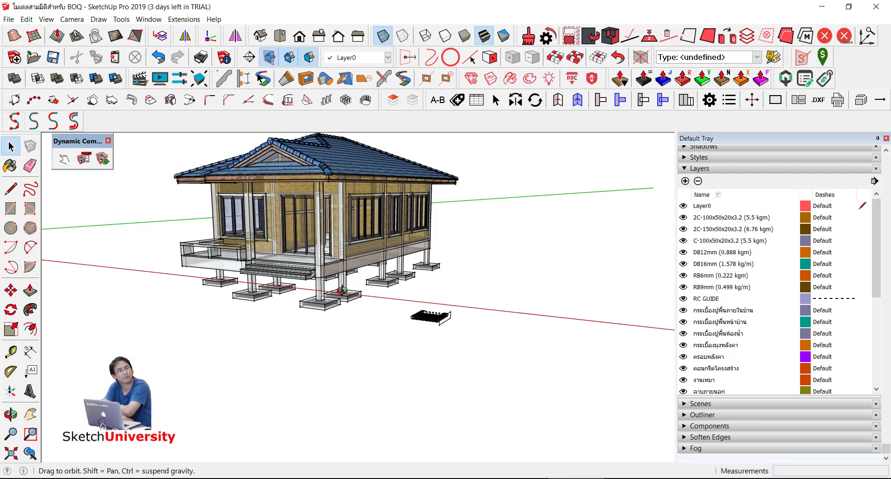
- Float the Somtum Surveyor toolbar off its dock
mouse_move(383, 277)
middle_down()
mouse_move(299, 338)
mouse_move(320, 306)
middle_up()
scroll(297, 340, up, 3)
scroll(294, 338, up, 2)
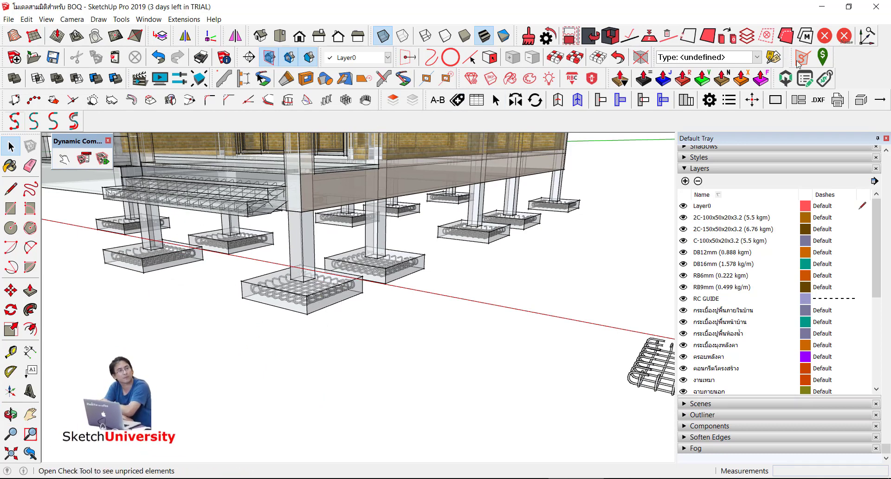
mouse_move(792, 62)
mouse_down()
mouse_move(546, 255)
mouse_move(468, 273)
mouse_up()
- Launch Somtum Surveyor from its S icon and reposition and resize its window
click(473, 294)
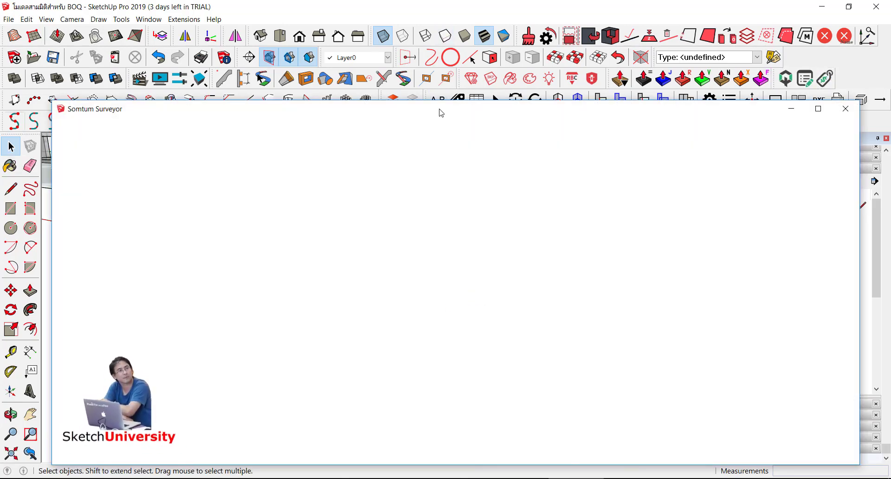
drag(441, 112, 445, 86)
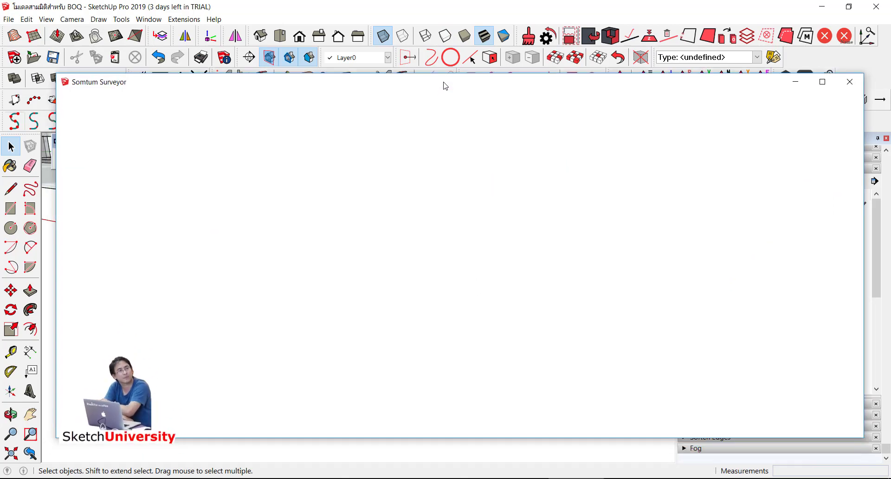
drag(445, 86, 456, 89)
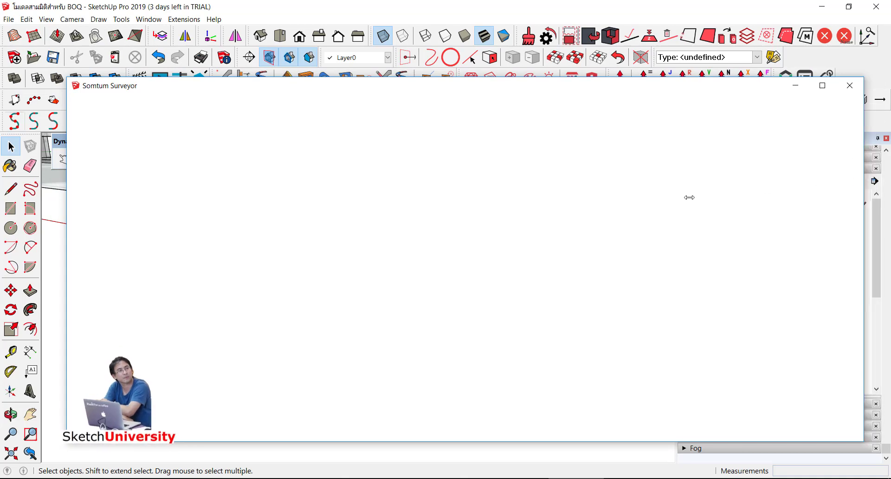
drag(875, 180, 764, 186)
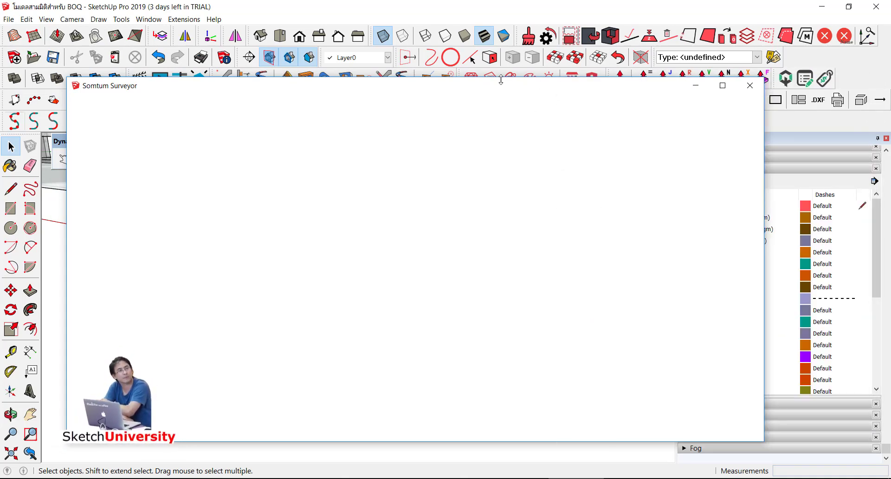
mouse_move(501, 79)
mouse_down()
mouse_move(493, 160)
mouse_move(477, 116)
mouse_up()
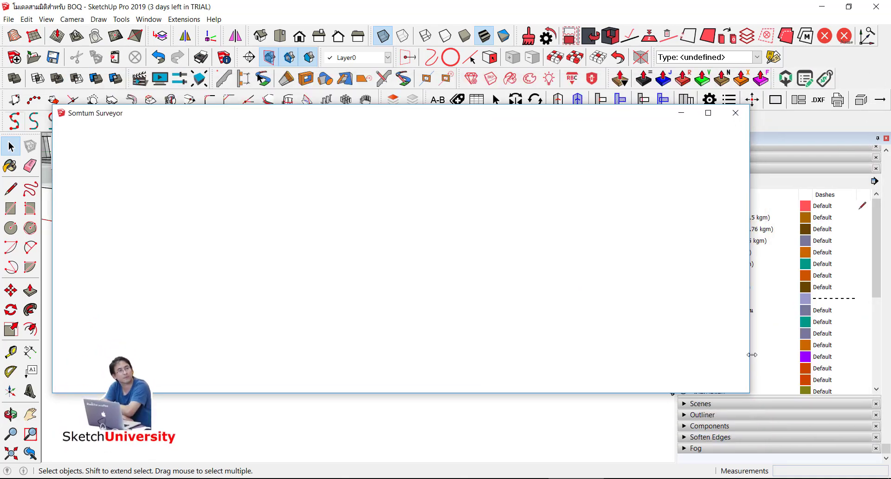
drag(766, 407, 811, 421)
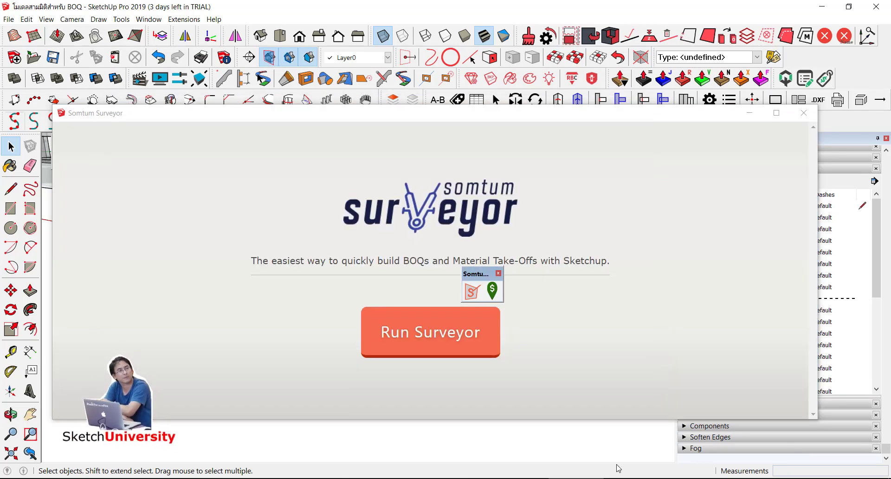
- Load the BOQ table, remove the 2C-150x50x20x3.2 row, and choose the DB12mm (0.888 kgm) layer
click(430, 347)
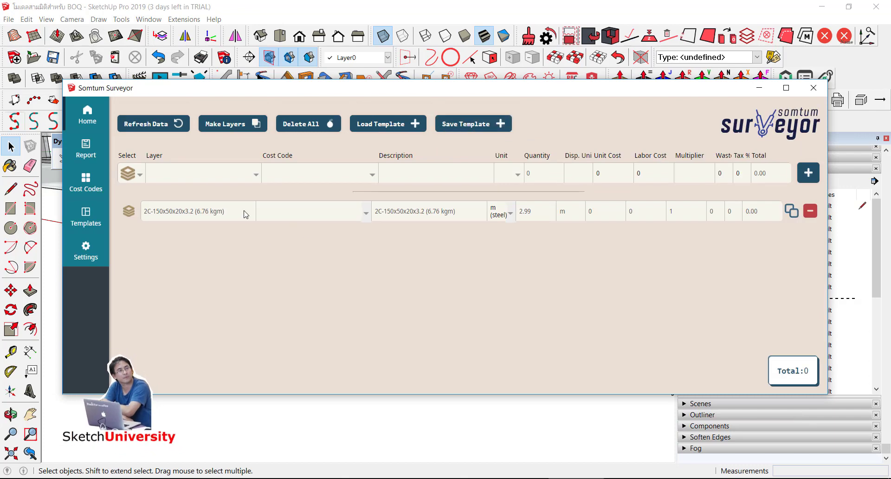
click(813, 213)
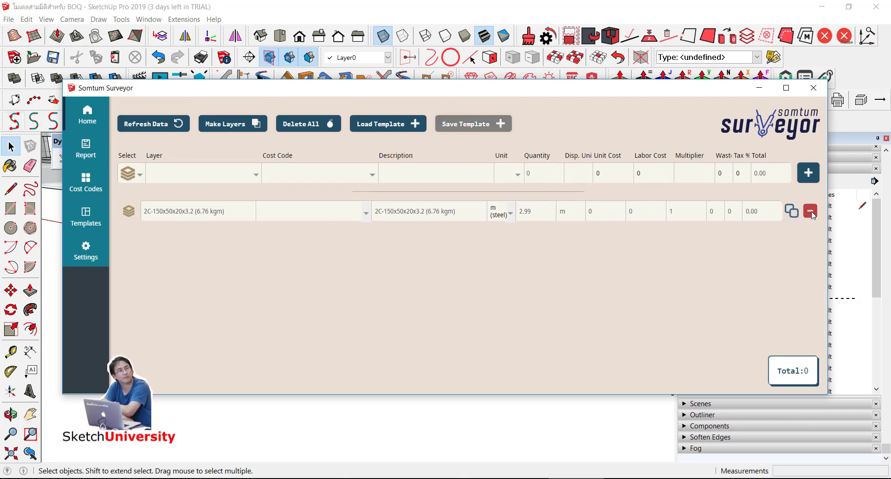
click(215, 180)
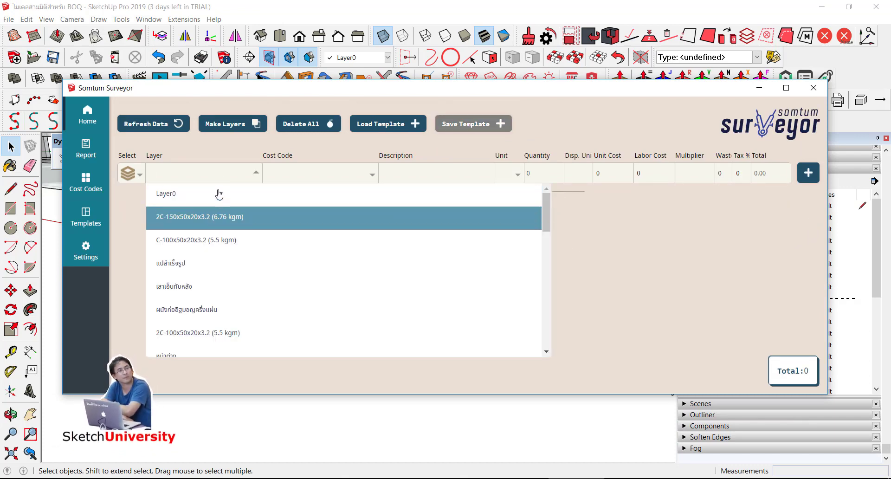
text(D)
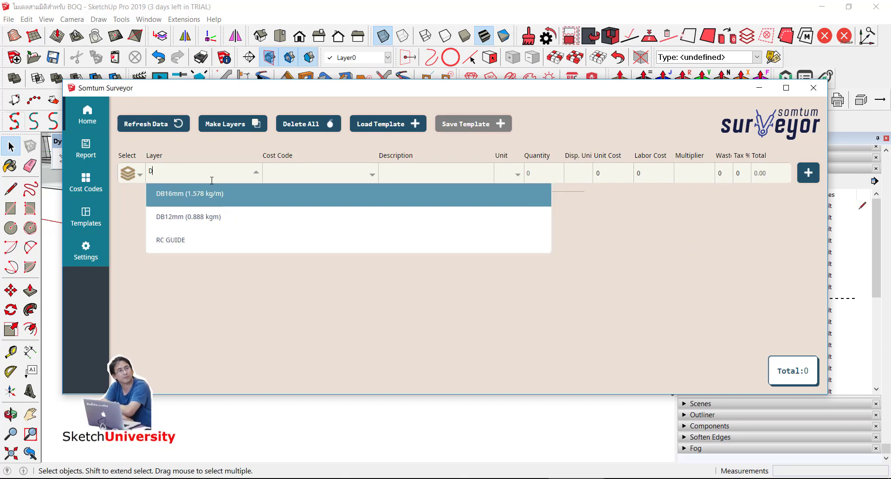
text(B)
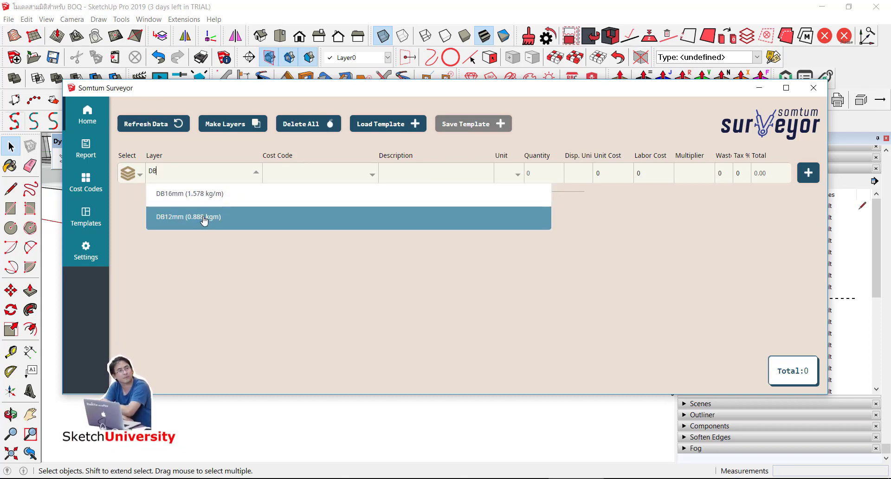
click(205, 221)
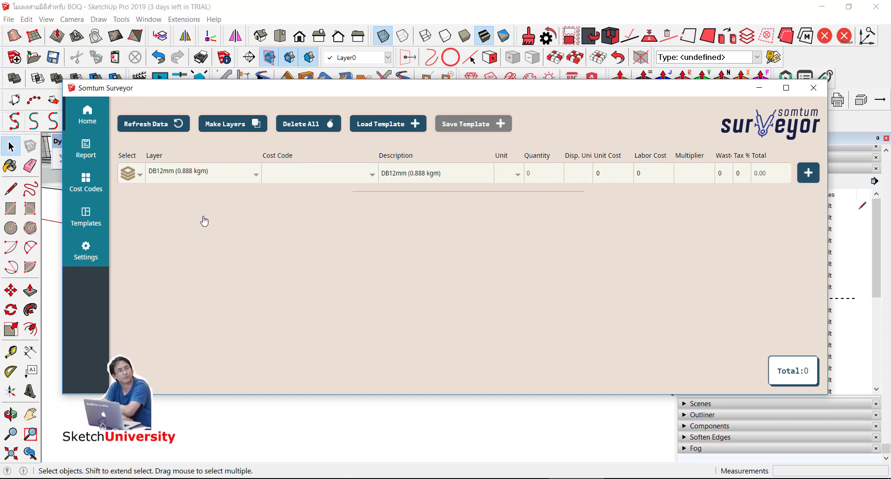
- Set the DB12mm item's unit to m (pipe)
click(506, 179)
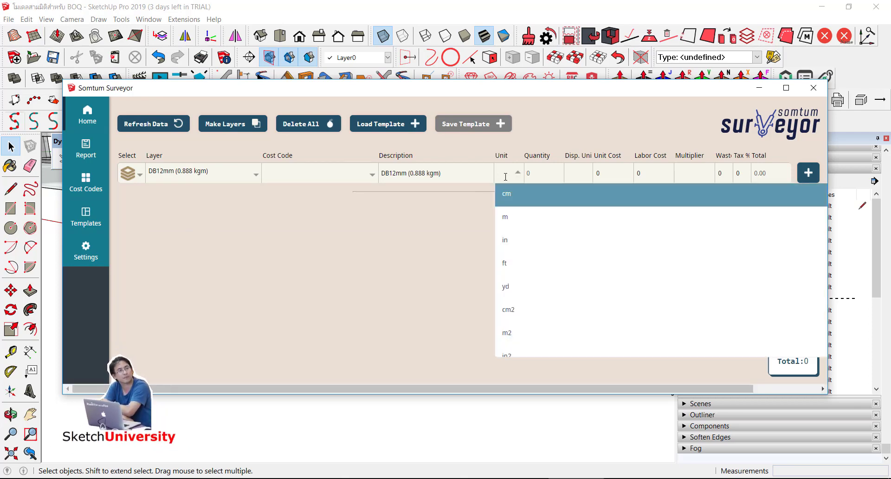
text(M)
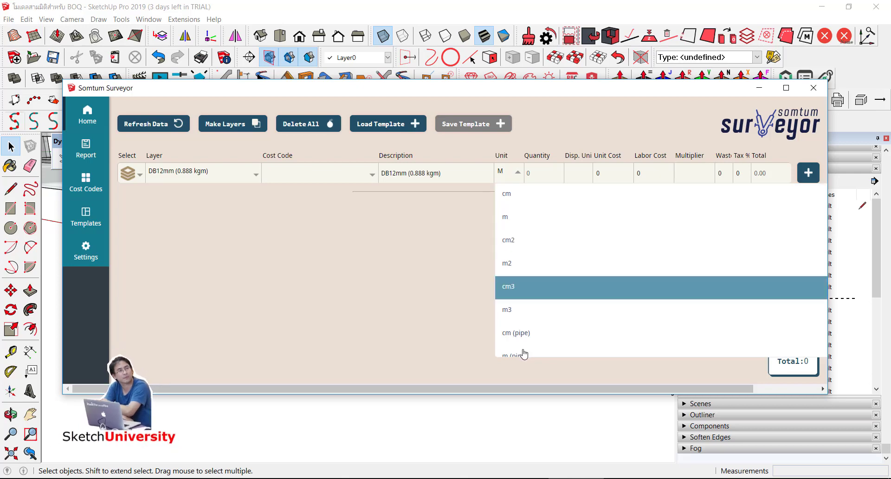
scroll(527, 308, down, 1)
scroll(526, 311, down, 1)
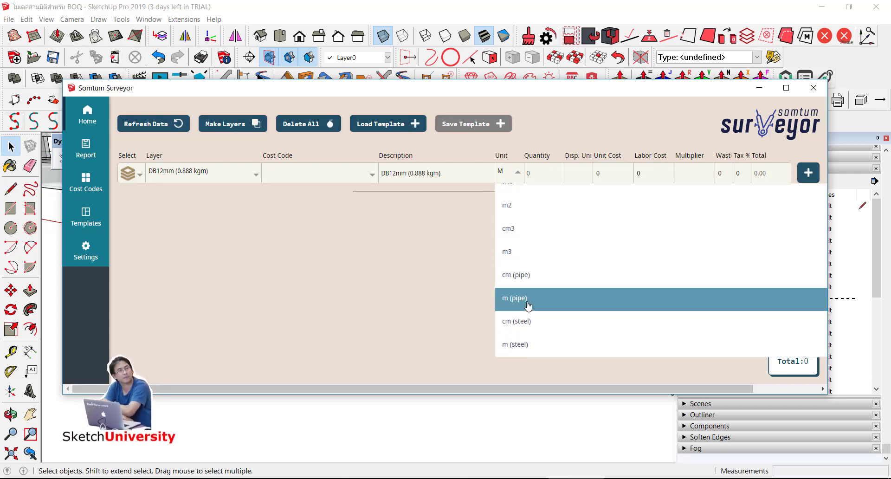
click(528, 305)
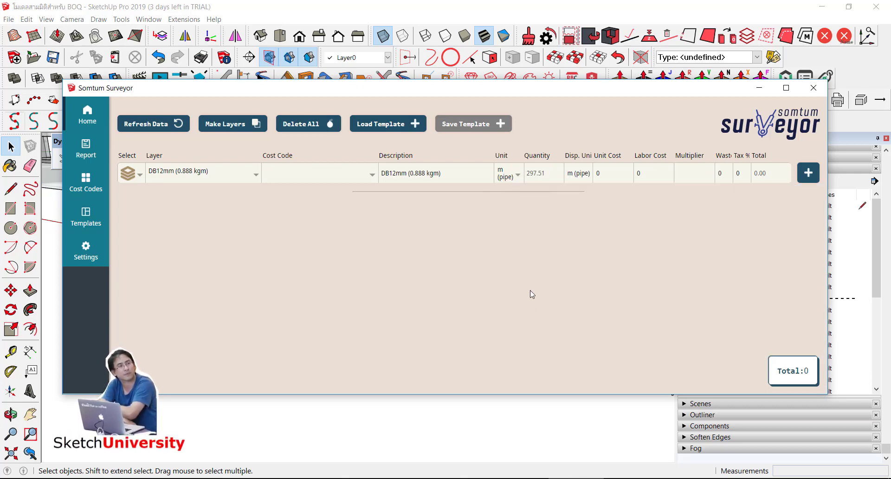
- Set the display unit and multiplier 1/10, add the DB12mm row, and view the report
triple_click(588, 175)
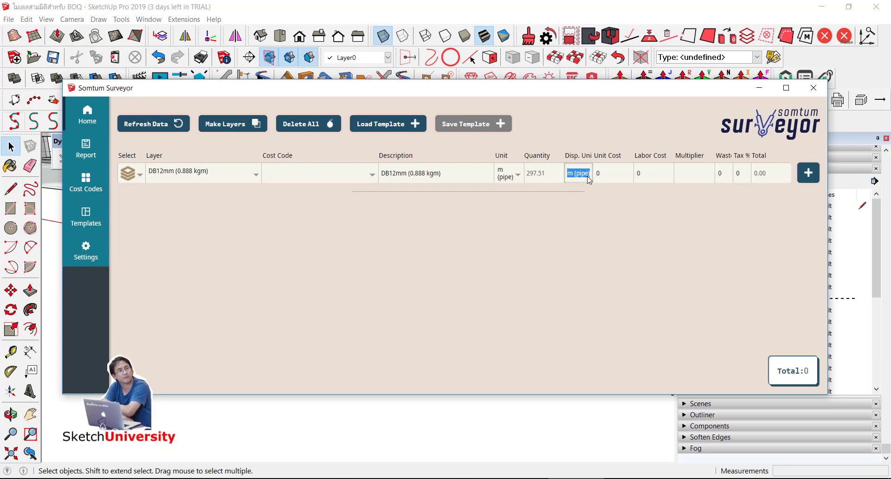
text(m)
click(694, 178)
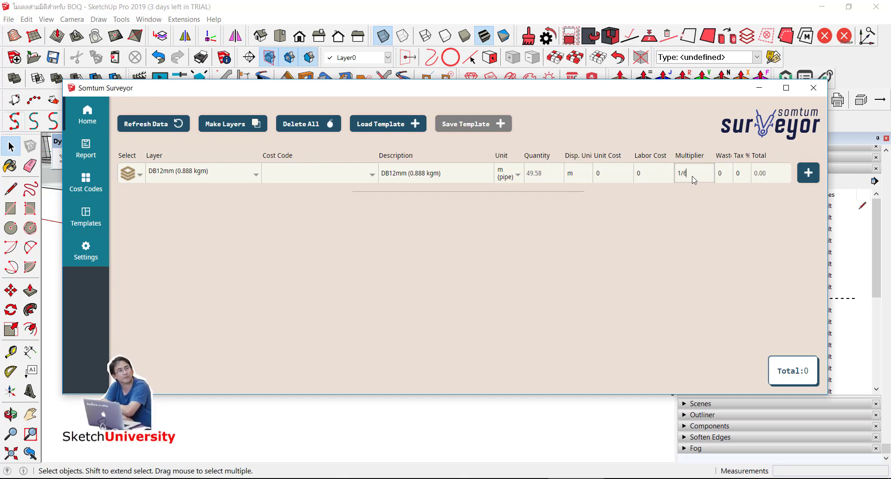
double_click(582, 174)
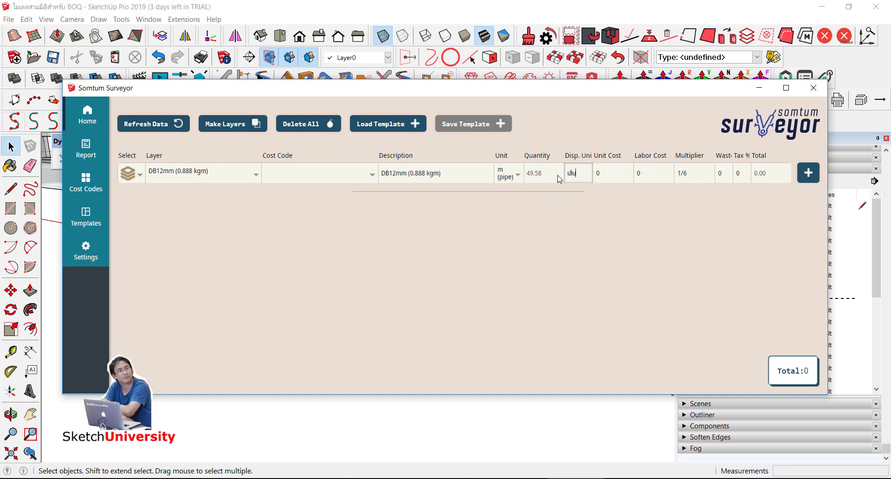
click(694, 179)
text(1/10)
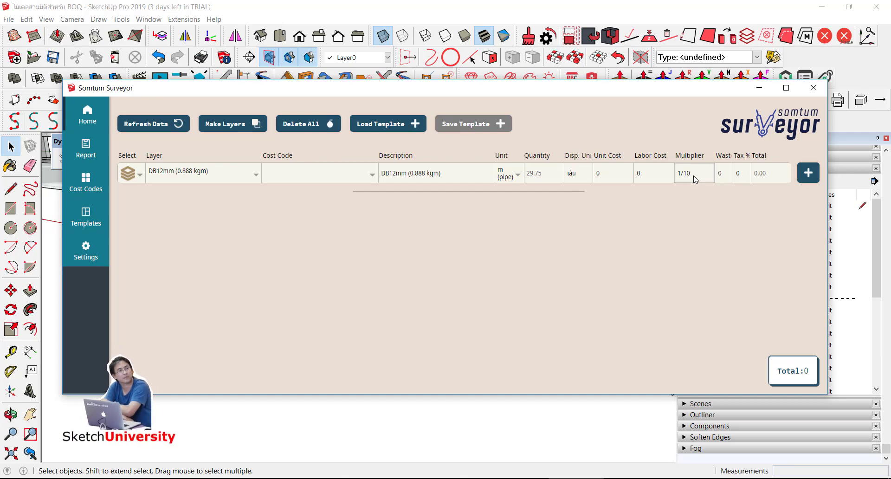
click(808, 172)
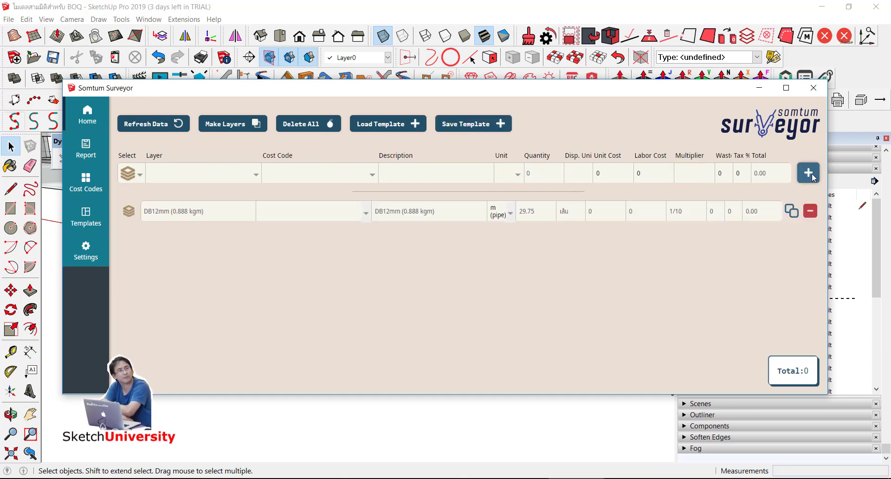
click(86, 148)
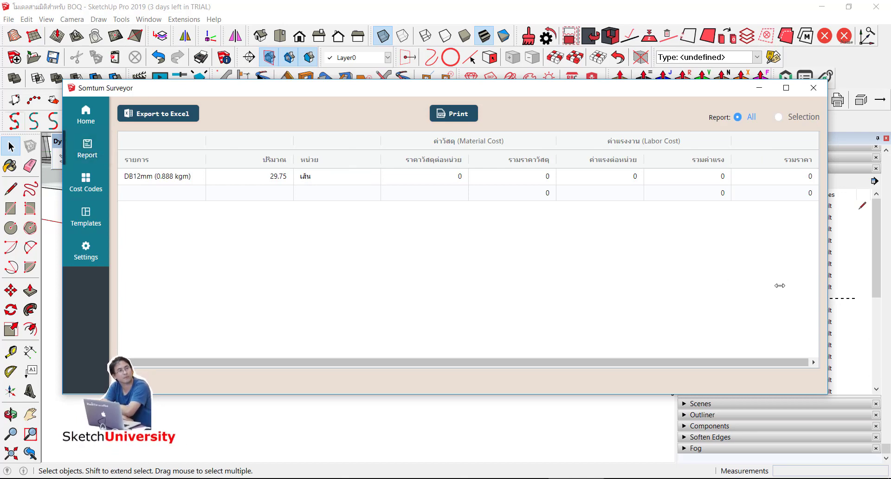
- Set the DB12mm row's waste to 12 and check the report shows 33.32 เส้น
mouse_move(828, 290)
mouse_down()
mouse_move(670, 289)
mouse_move(679, 289)
mouse_up()
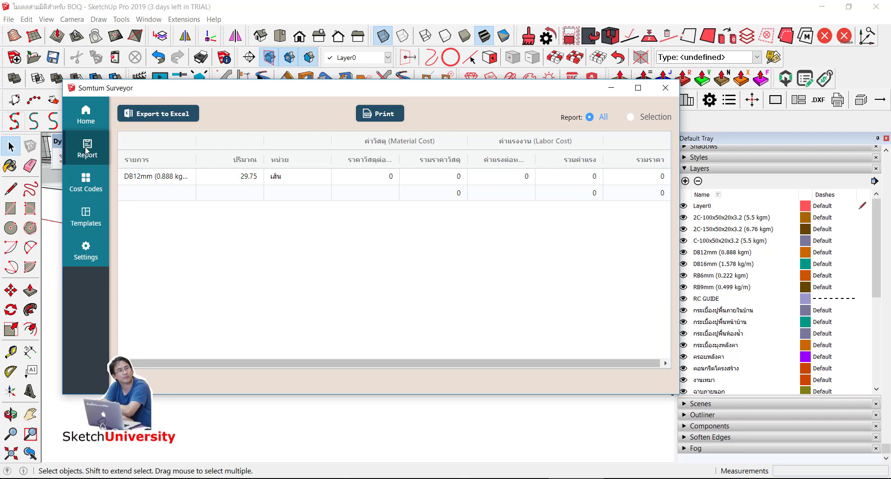
click(90, 124)
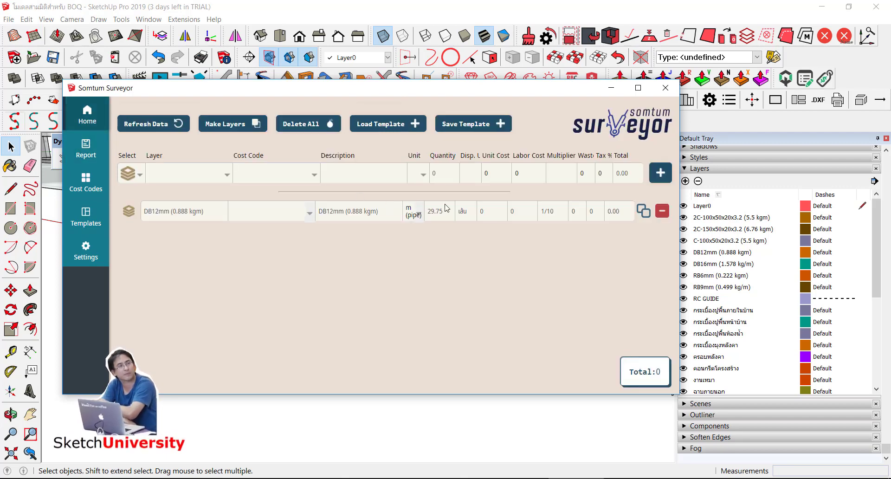
click(575, 211)
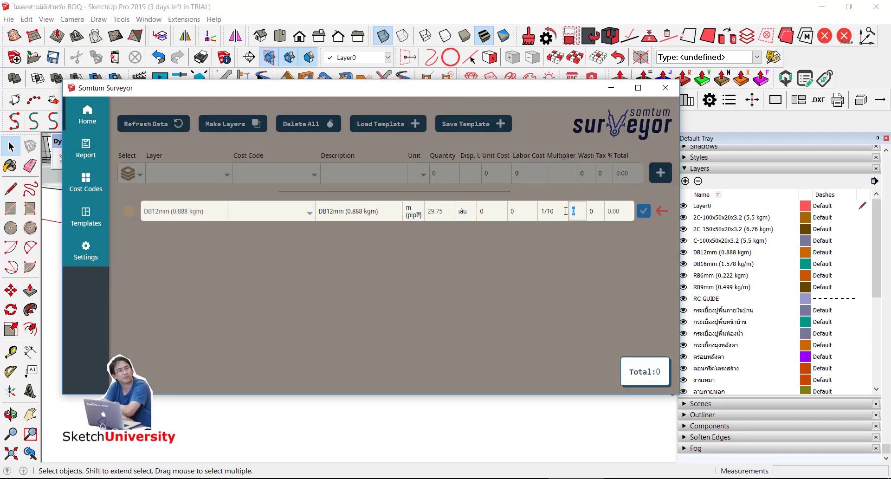
text(12)
click(643, 211)
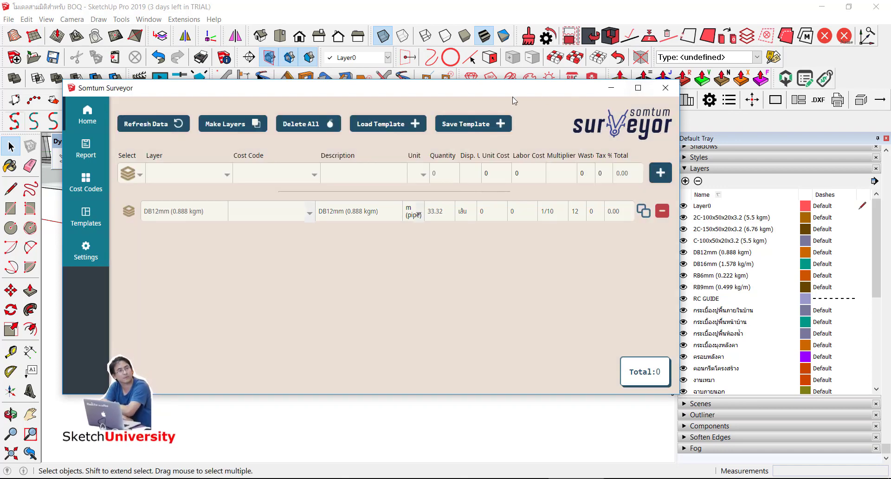
click(86, 149)
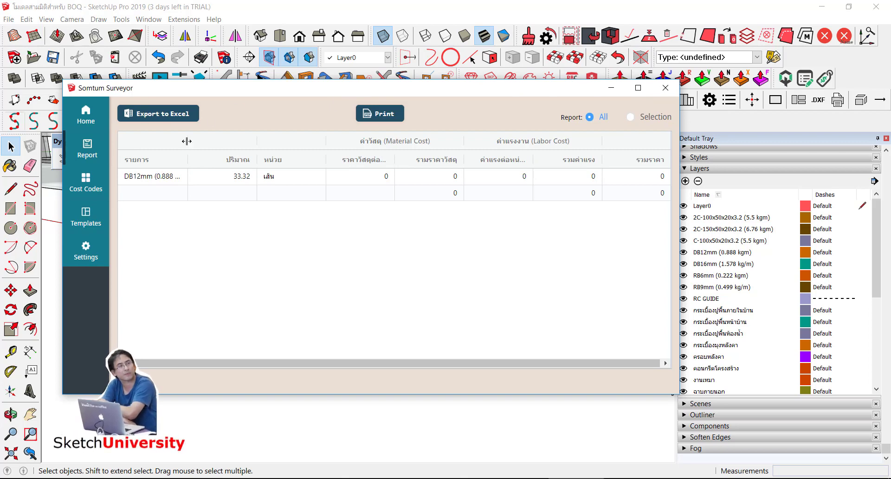
drag(187, 141, 216, 142)
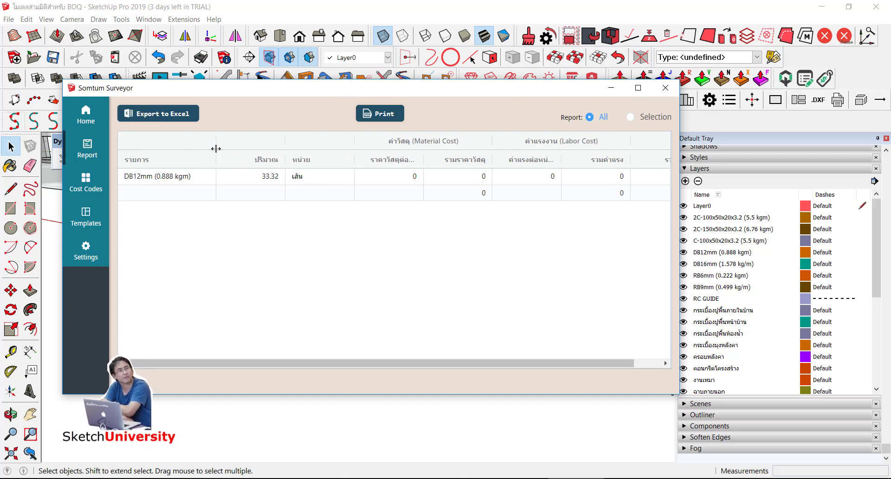
drag(296, 92, 322, 313)
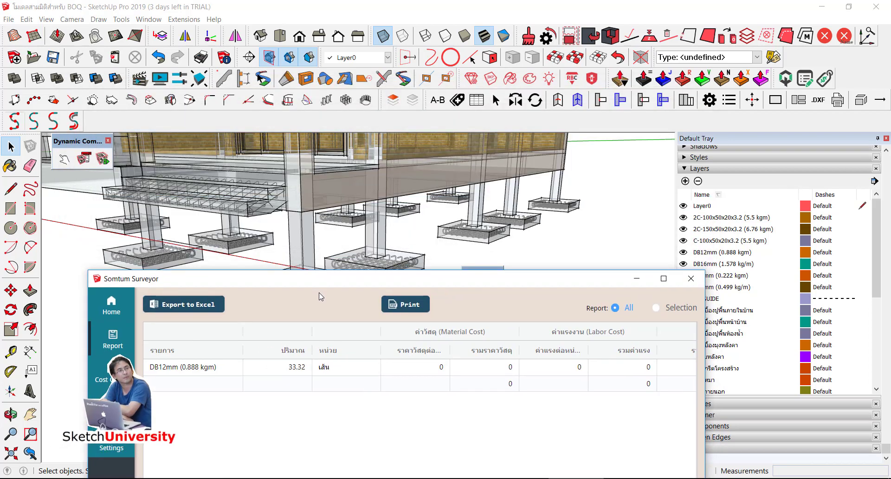
- Set the report to Selection, check two footings, then select the ground beam's rebar cage
mouse_move(334, 174)
middle_down()
mouse_move(318, 239)
mouse_move(271, 215)
middle_up()
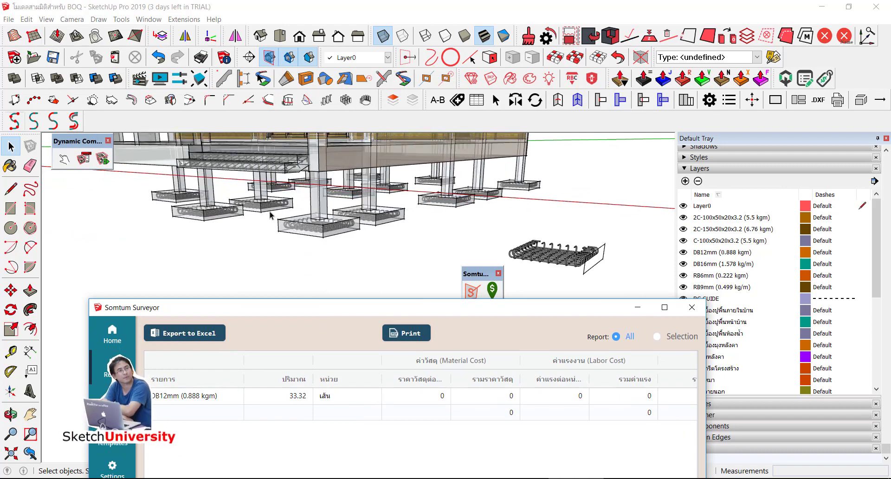
click(672, 340)
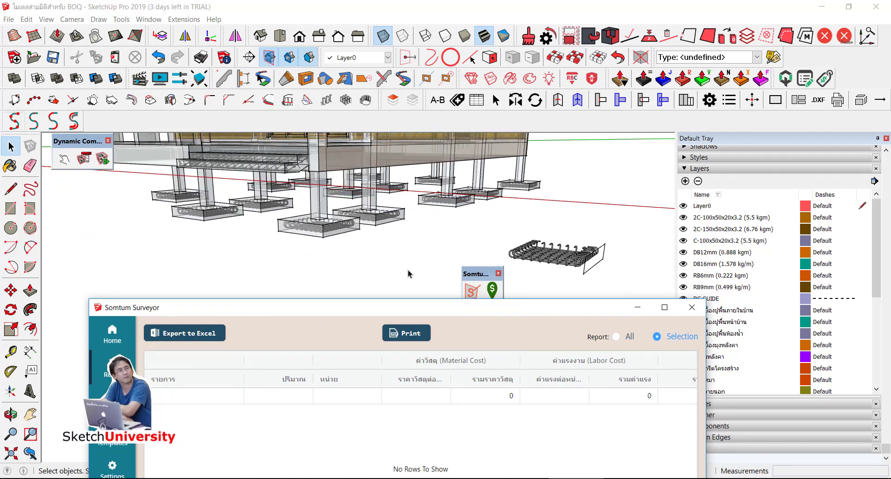
middle_drag(302, 259, 270, 235)
middle_drag(325, 195, 289, 221)
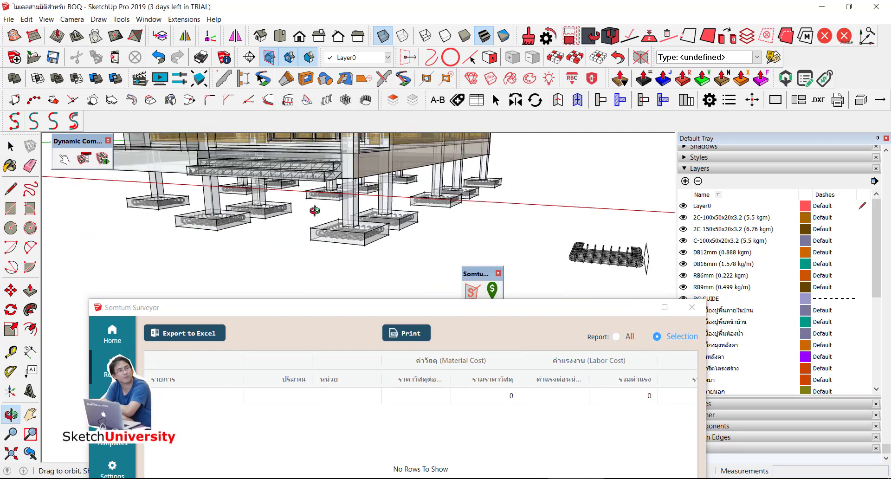
drag(288, 220, 386, 276)
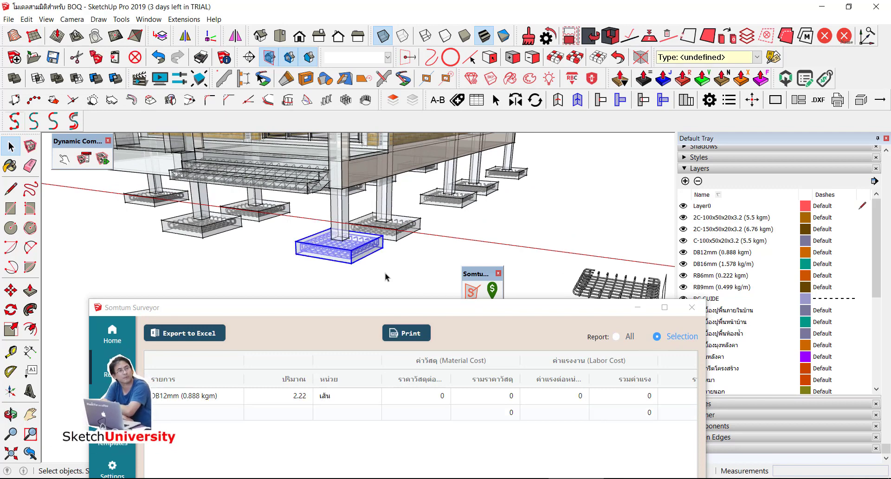
middle_drag(353, 218, 302, 209)
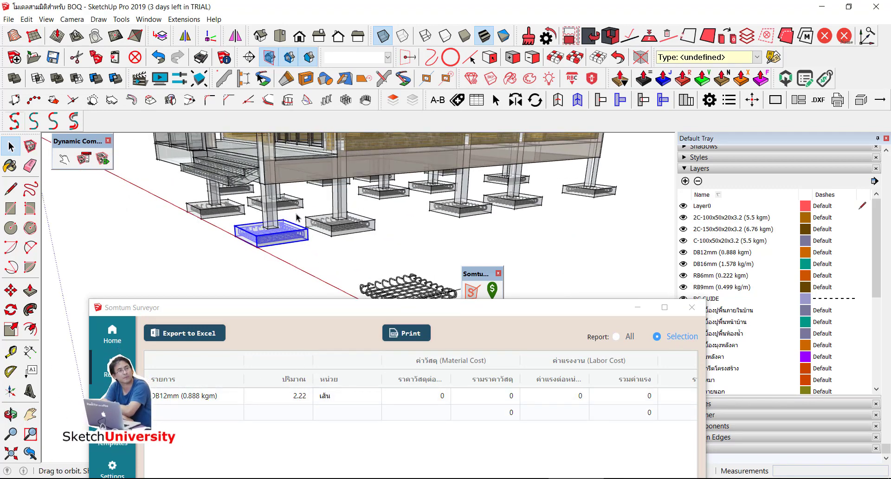
drag(302, 209, 385, 257)
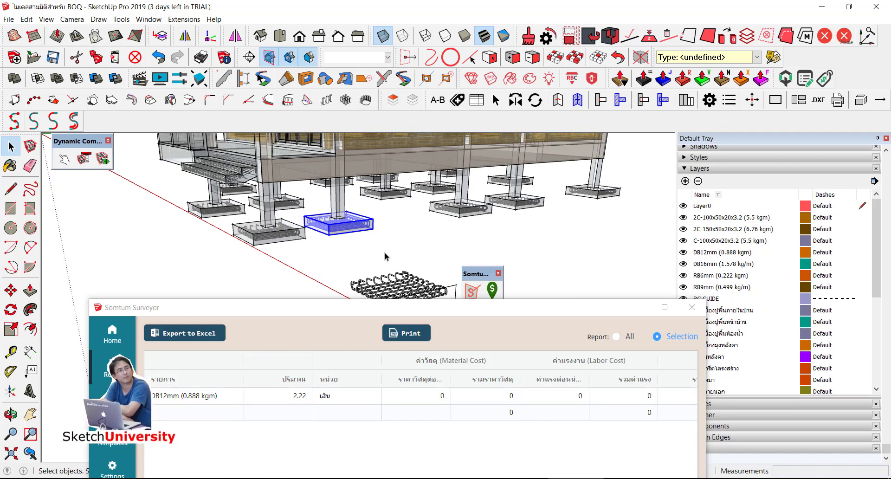
mouse_move(385, 256)
middle_down()
mouse_move(463, 254)
mouse_move(367, 185)
mouse_move(359, 212)
middle_up()
click(367, 186)
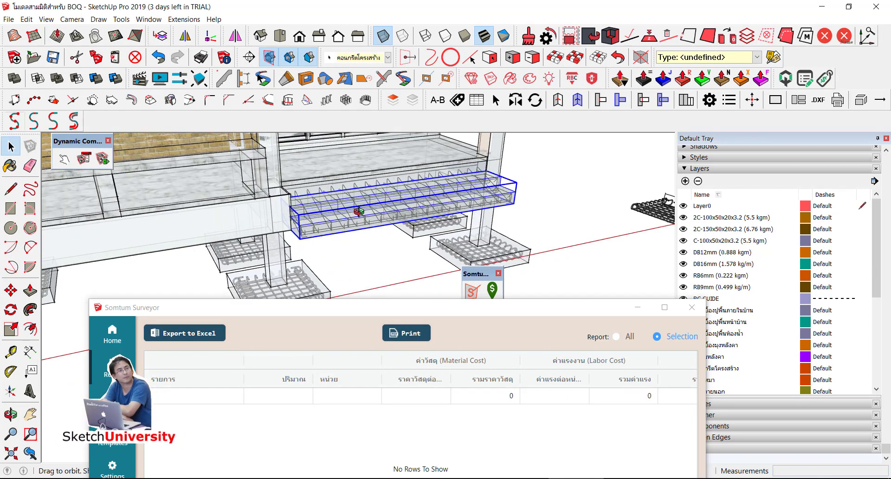
- Switch to wireframe and confirm the porch beam cage's stirrups are on the RB9mm layer
click(425, 36)
scroll(359, 225, up, 2)
double_click(365, 226)
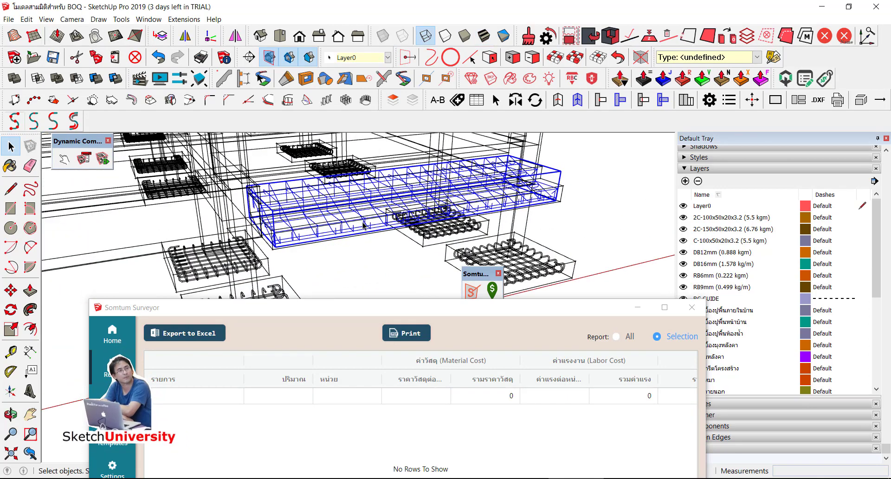
double_click(364, 226)
click(364, 226)
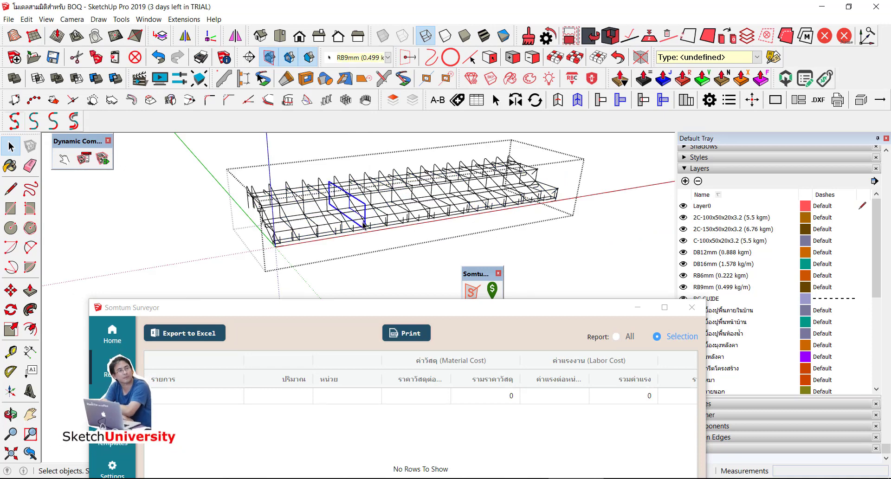
scroll(366, 203, down, 2)
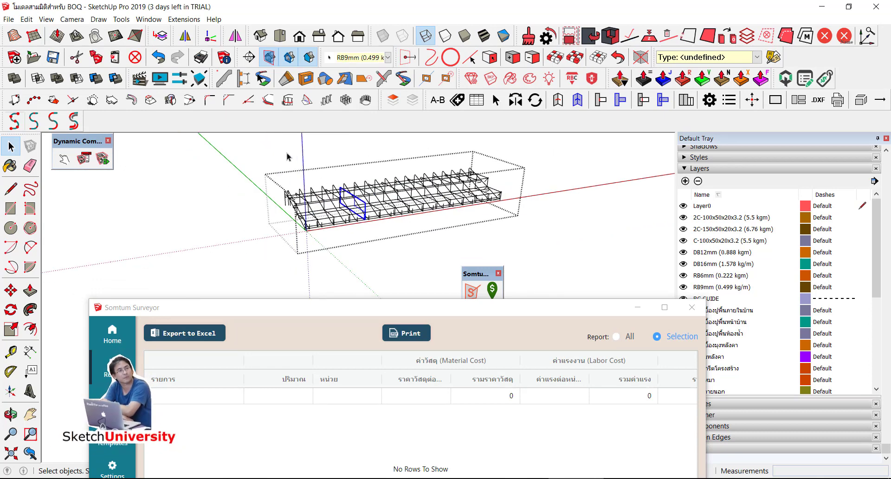
key(ctrl+a)
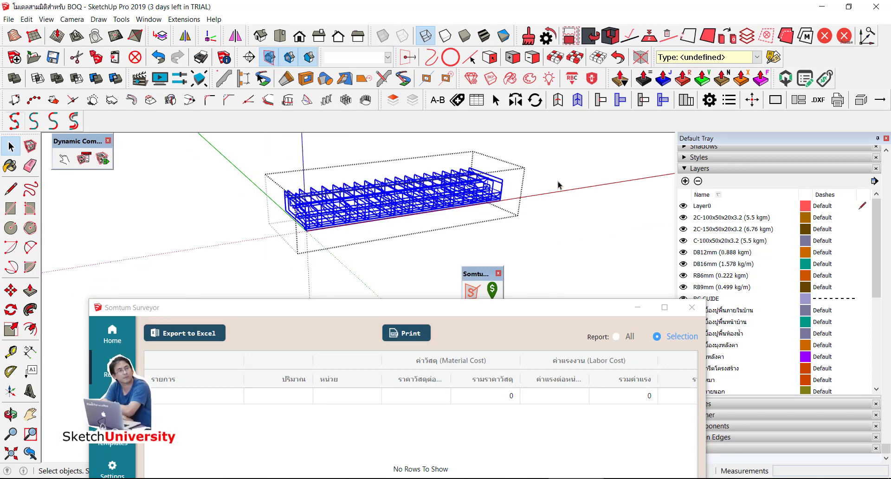
key(Escape)
key(Escape)
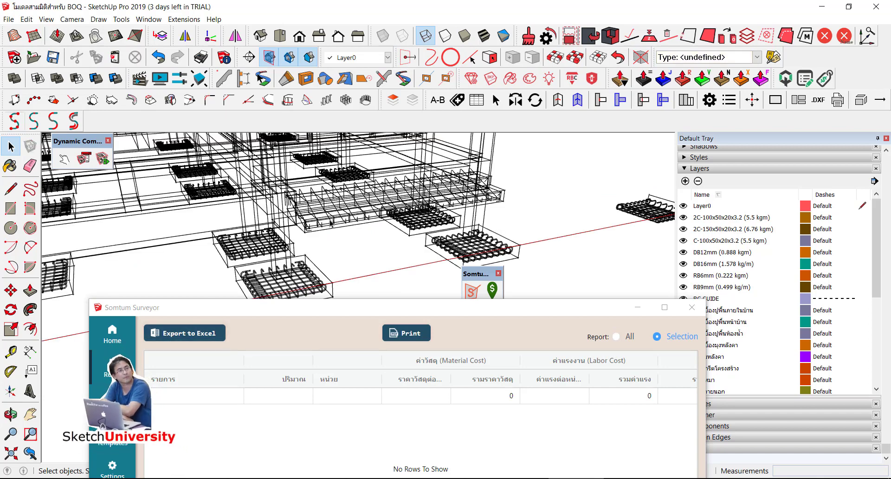
- Start a new Surveyor item on the RB9mm layer
click(112, 337)
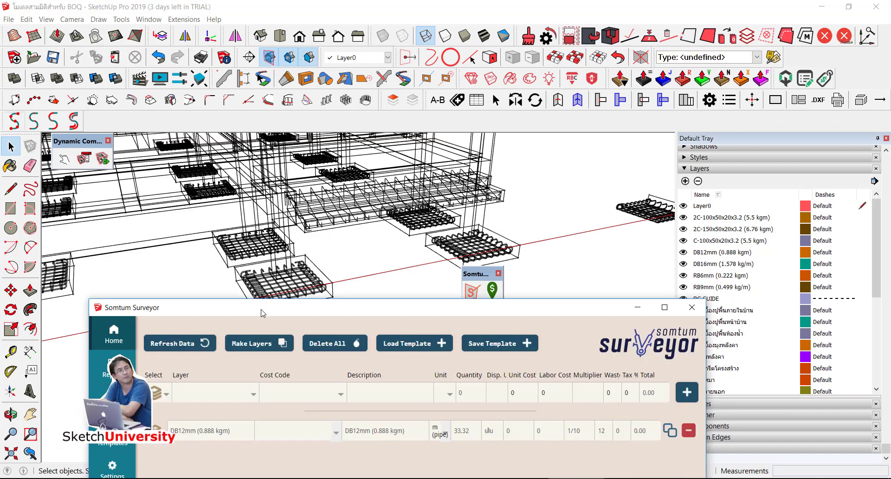
drag(262, 314, 312, 220)
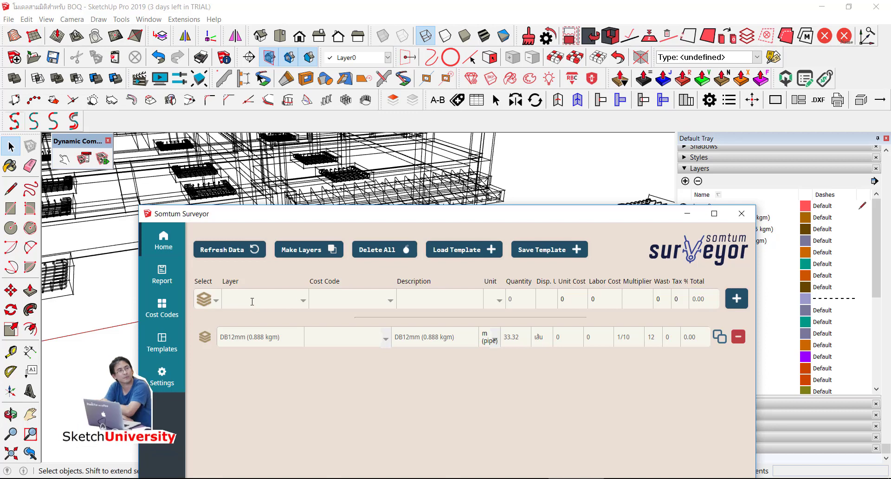
click(252, 302)
text(rb)
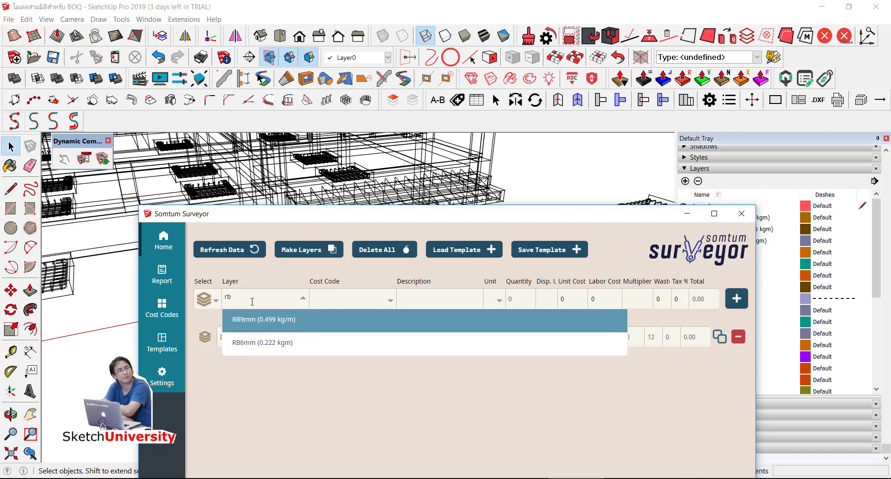
text(9)
click(261, 322)
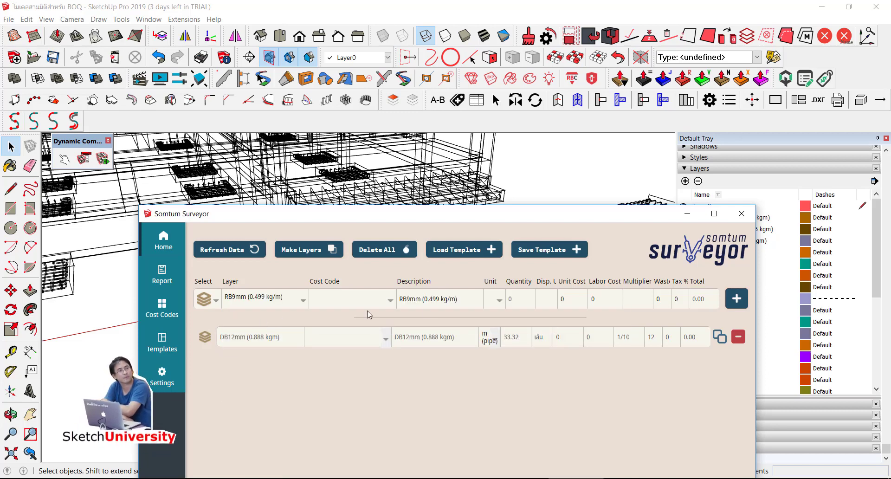
- Set the RB9mm unit to m (steel) with display unit เส้น
click(494, 299)
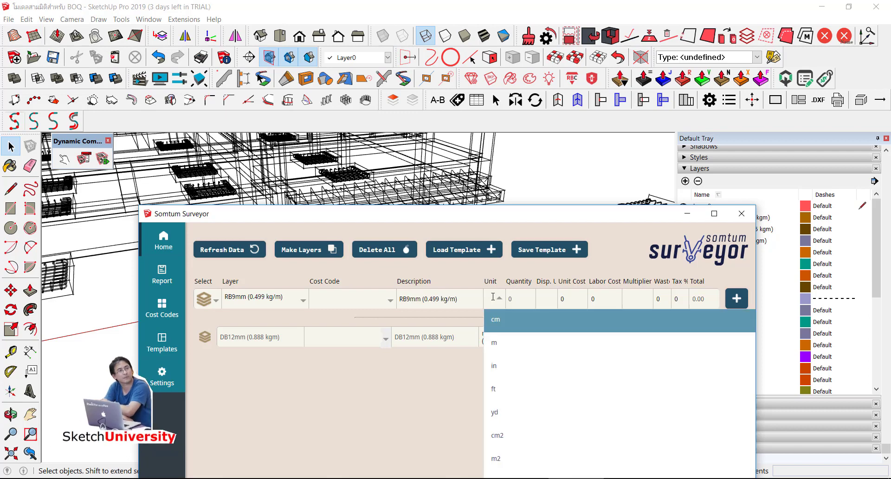
text(m)
scroll(502, 423, down, 2)
scroll(503, 424, down, 1)
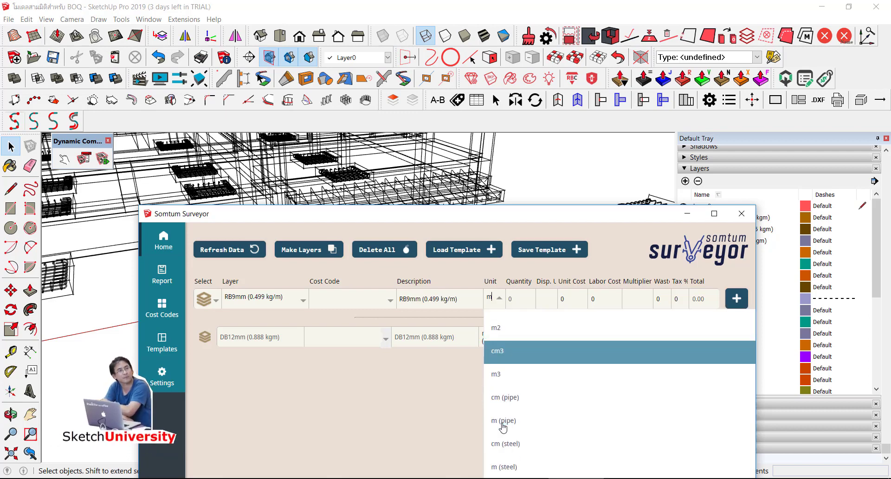
click(518, 425)
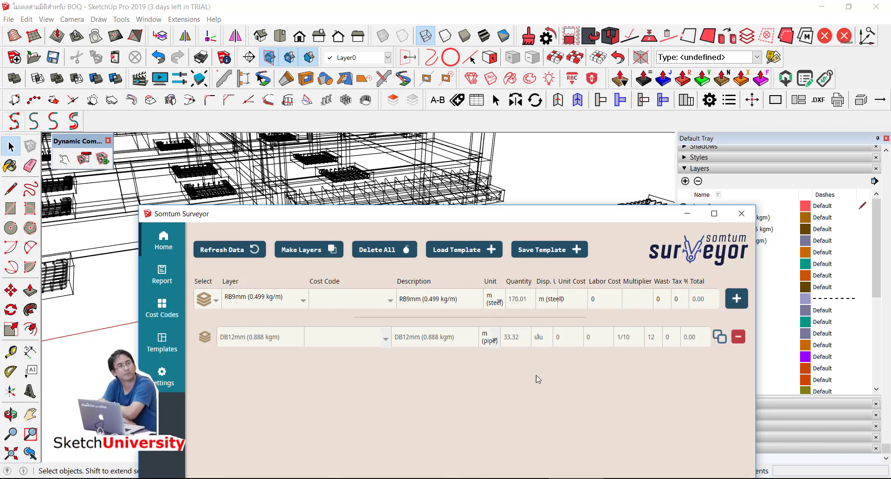
triple_click(548, 297)
key(super+space)
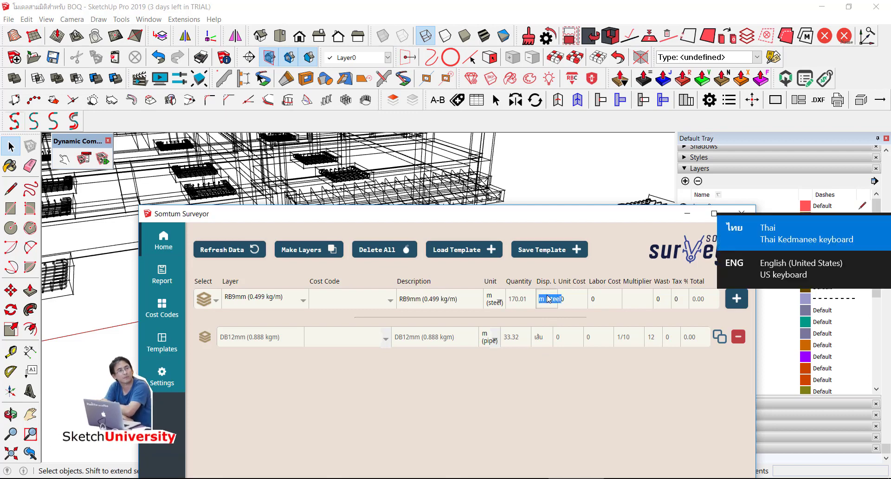
text(เส้น)
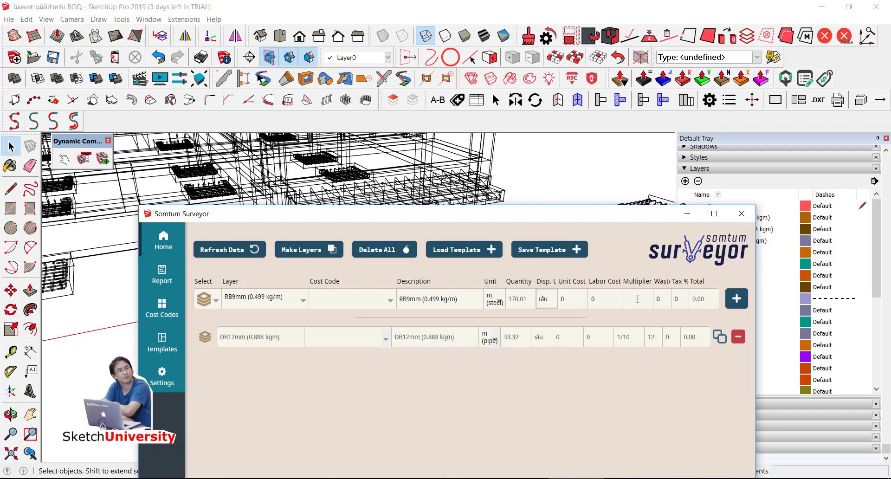
- Give RB9mm multiplier 1/10 and waste 10, add the entry, and view the report
click(638, 300)
key(super+space)
text(/)
click(656, 299)
click(737, 298)
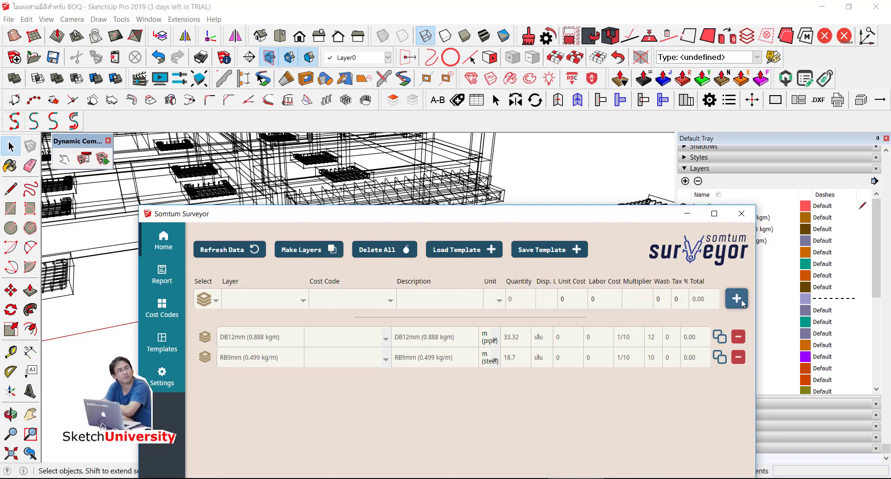
click(161, 275)
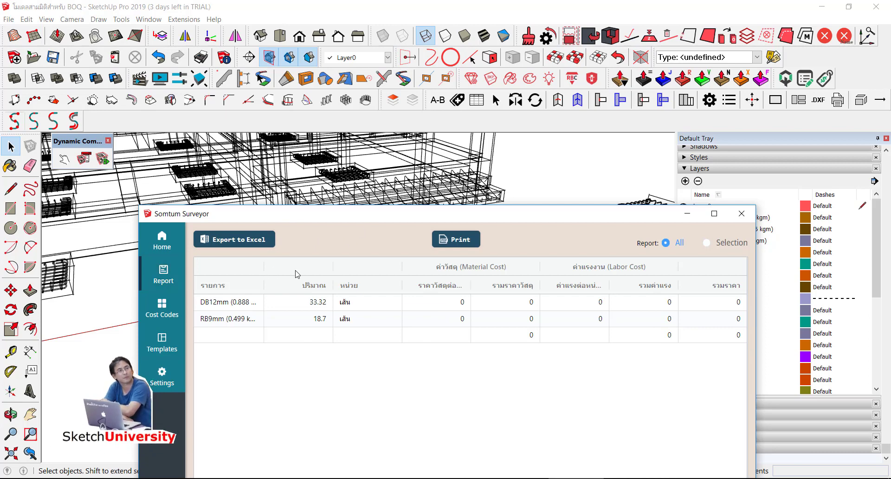
- Limit the report to Selection and open a porch beam group for editing
drag(264, 267, 281, 267)
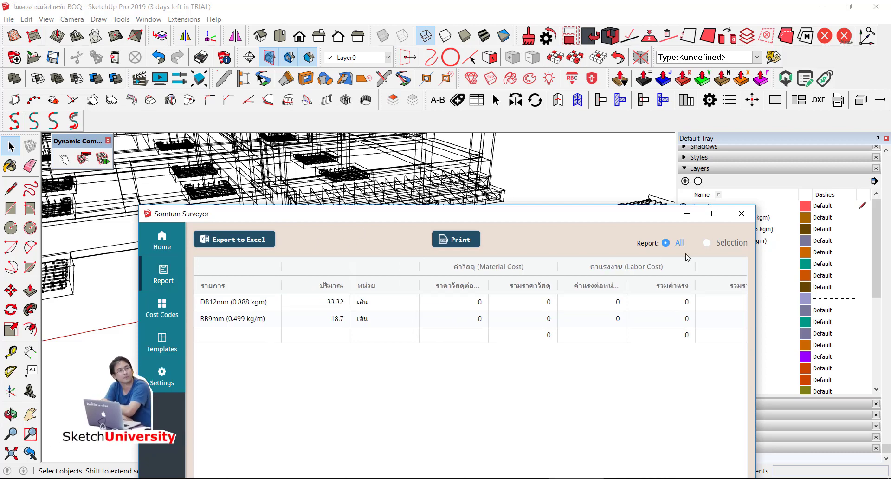
click(707, 243)
drag(448, 217, 485, 297)
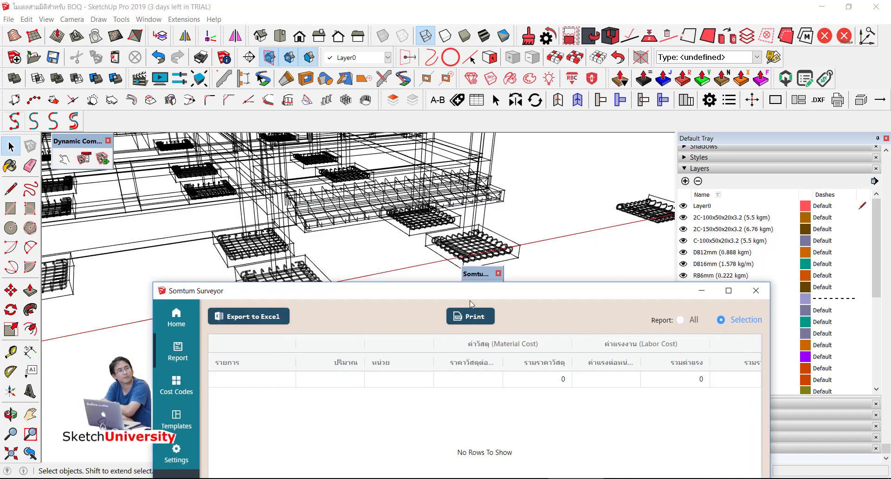
middle_drag(359, 231, 381, 227)
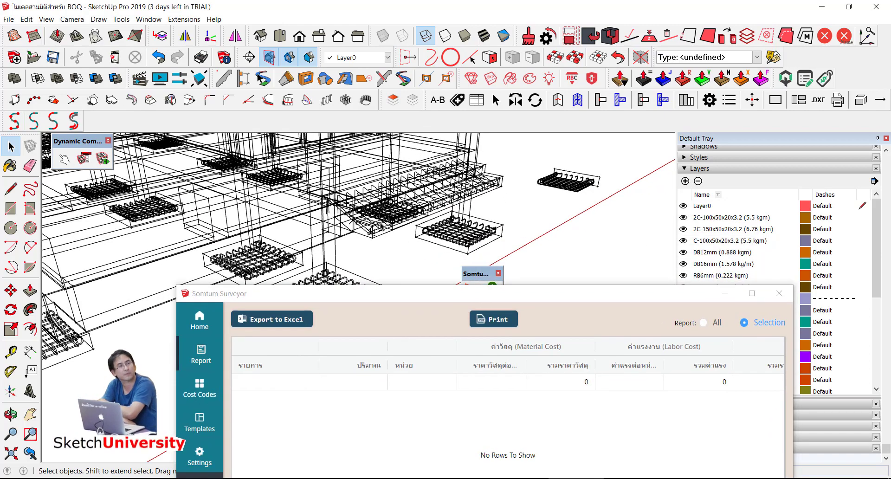
scroll(445, 188, up, 2)
click(444, 188)
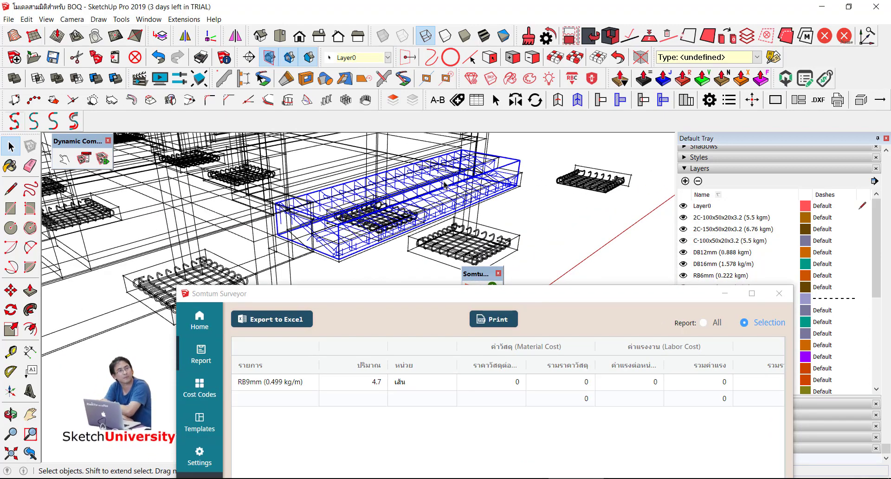
double_click(444, 185)
- Select individual rebars, stirrups and the long bottom bar to check their reported quantities
middle_drag(444, 185, 489, 179)
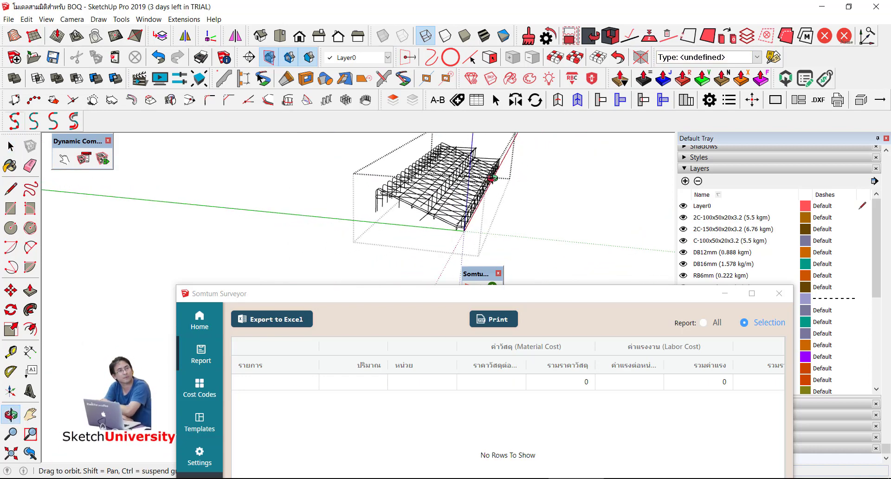
click(464, 193)
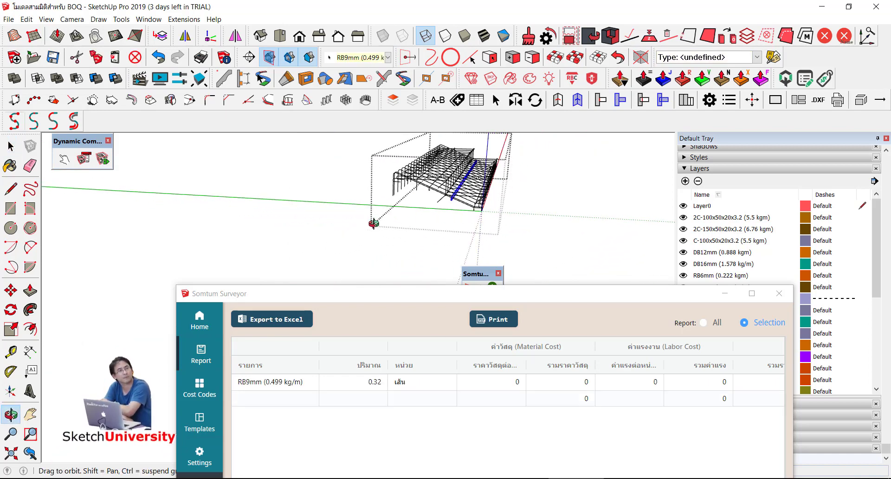
scroll(457, 195, up, 3)
click(444, 238)
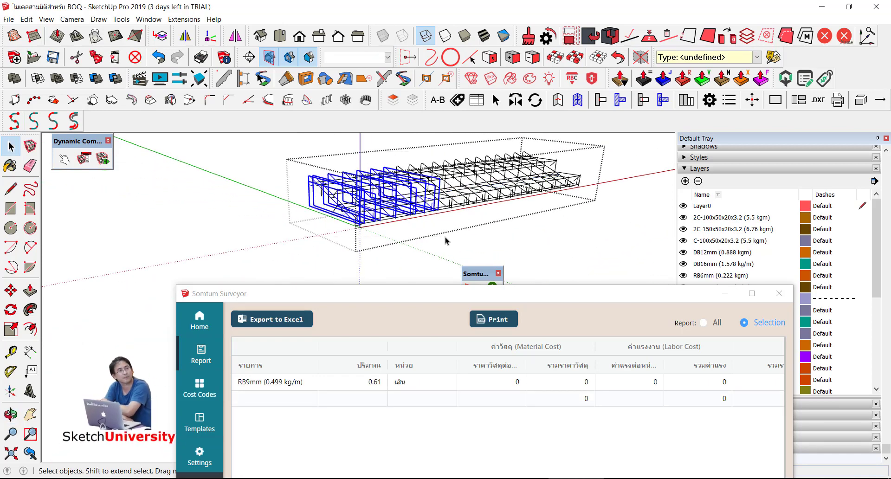
mouse_move(444, 237)
middle_down()
mouse_move(423, 245)
mouse_move(352, 232)
middle_up()
scroll(339, 228, up, 2)
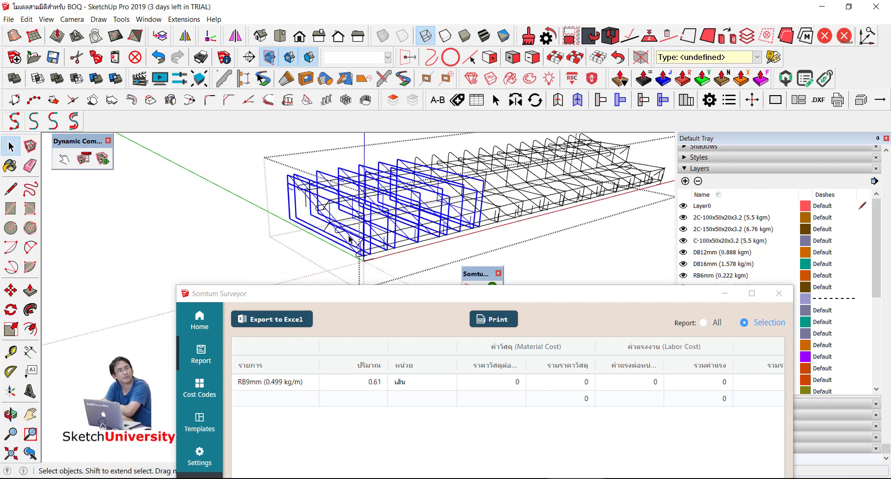
scroll(340, 228, up, 2)
scroll(339, 228, up, 2)
click(327, 213)
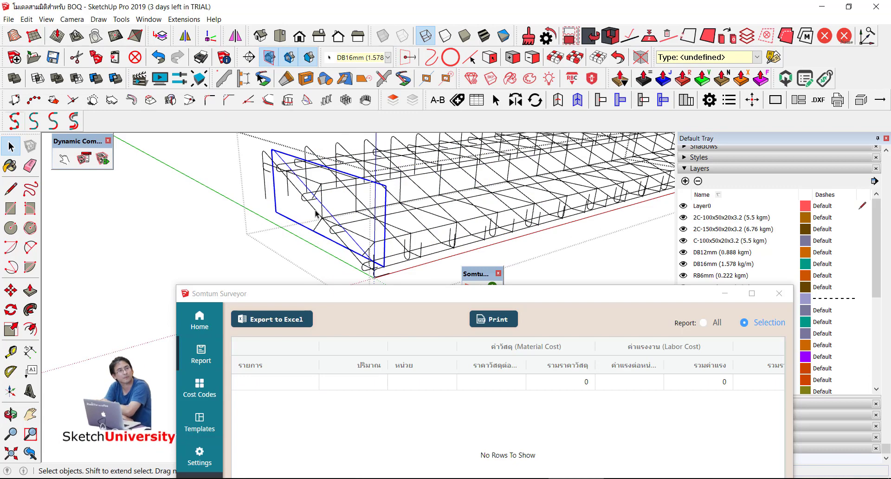
middle_drag(315, 214, 342, 208)
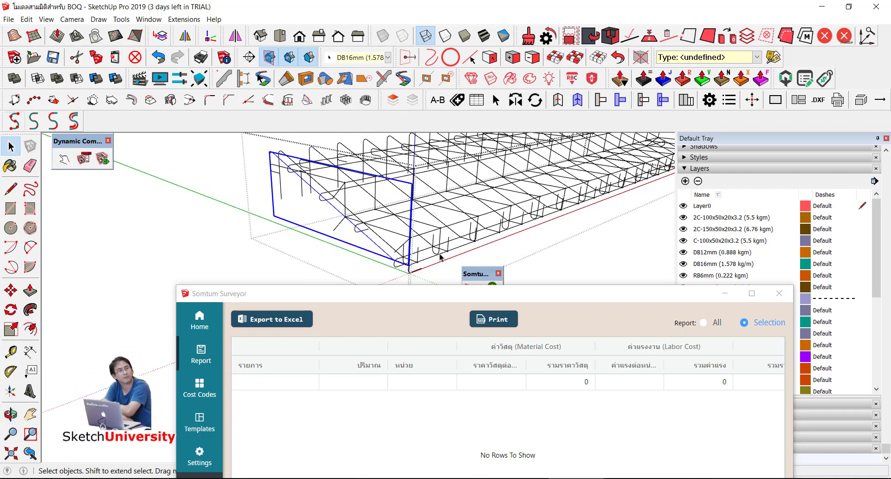
click(463, 250)
- Start a new Surveyor item on the DB16mm layer
scroll(362, 199, down, 3)
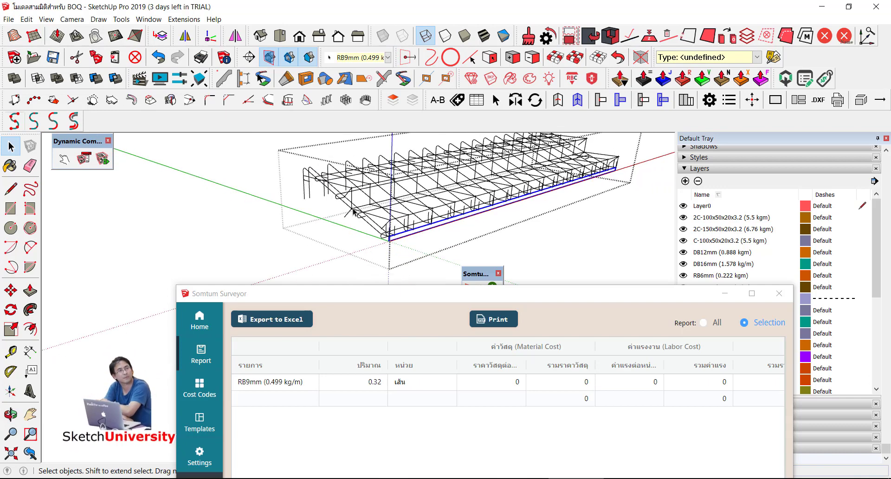
click(200, 320)
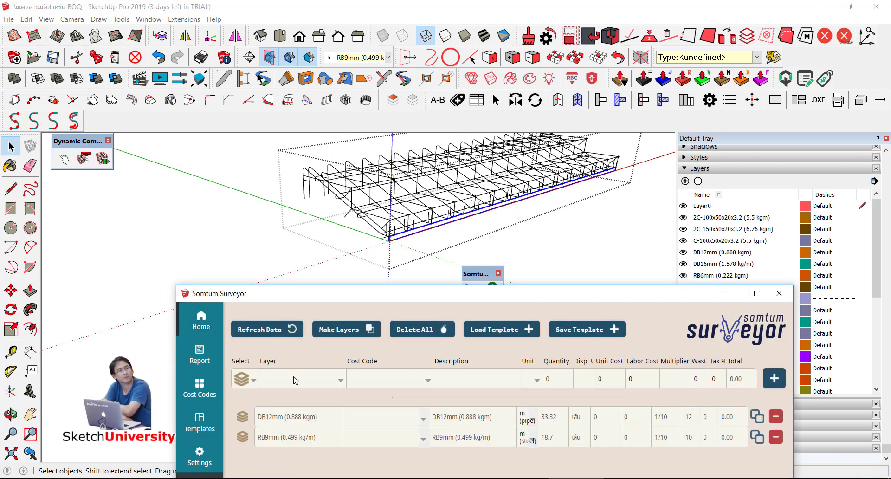
click(293, 380)
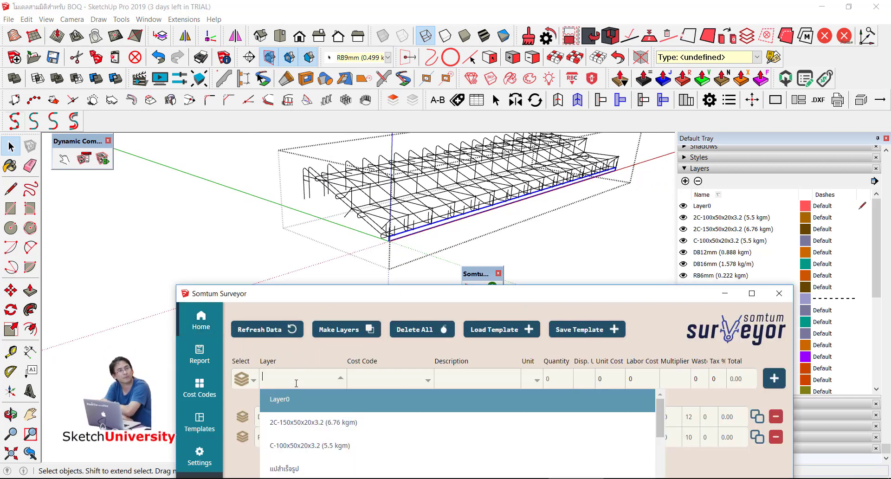
text(16)
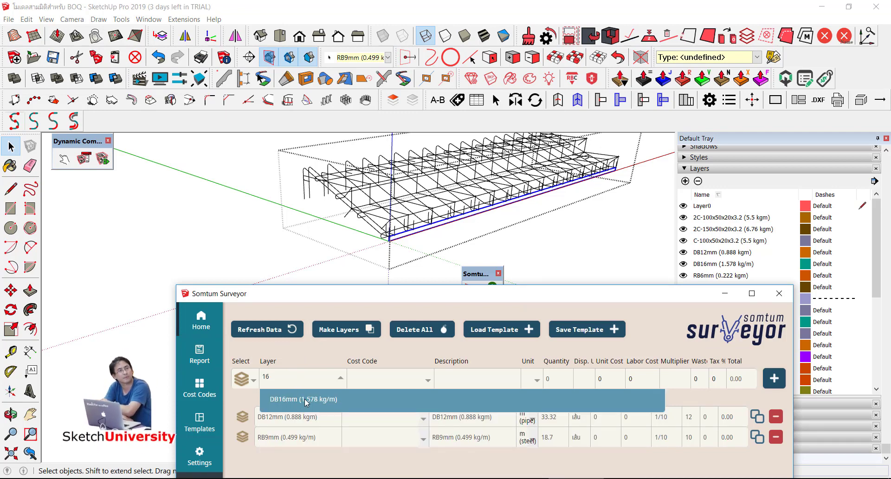
click(306, 400)
- Set a metres-of-pipe unit and pick DB16mm bars in the cage to check
click(527, 380)
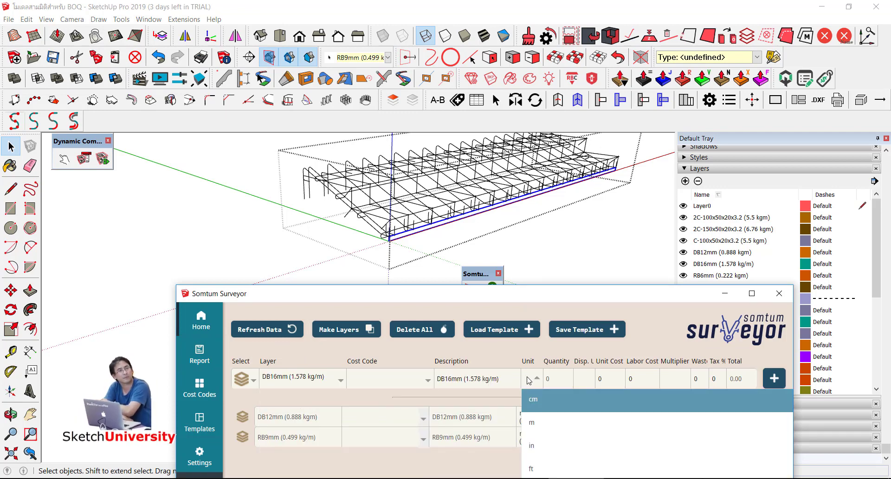
text(p)
text(e)
key(BackSpace)
key(BackSpace)
key(BackSpace)
click(548, 429)
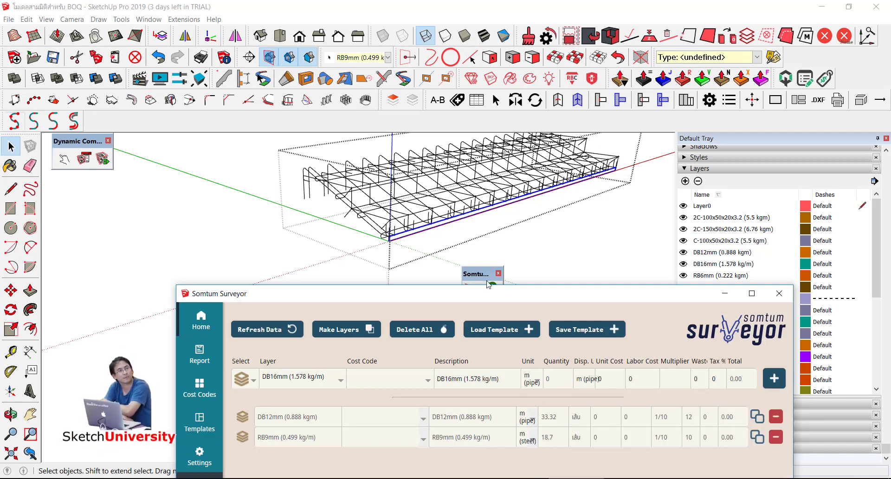
click(349, 217)
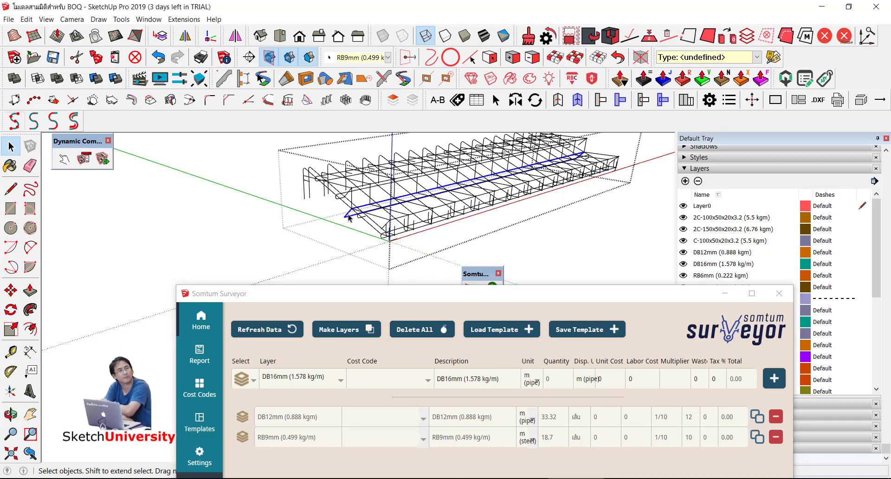
click(304, 196)
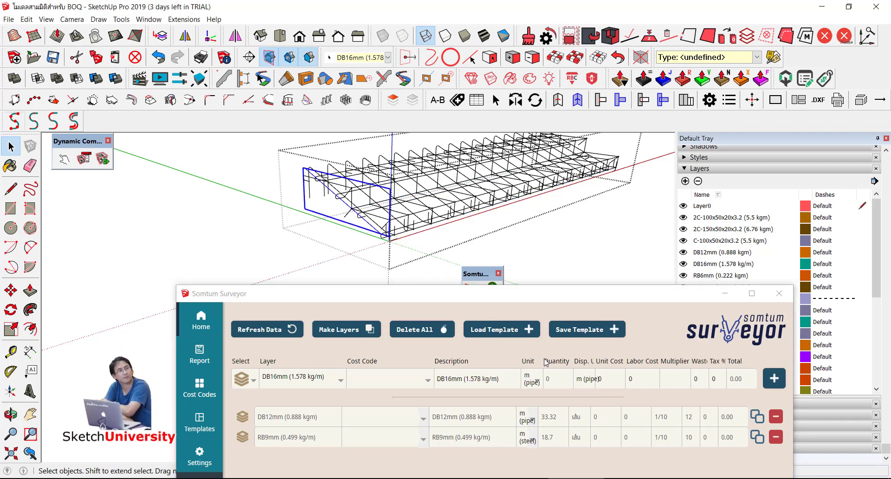
- Change the DB16mm unit to m (steel)
click(538, 380)
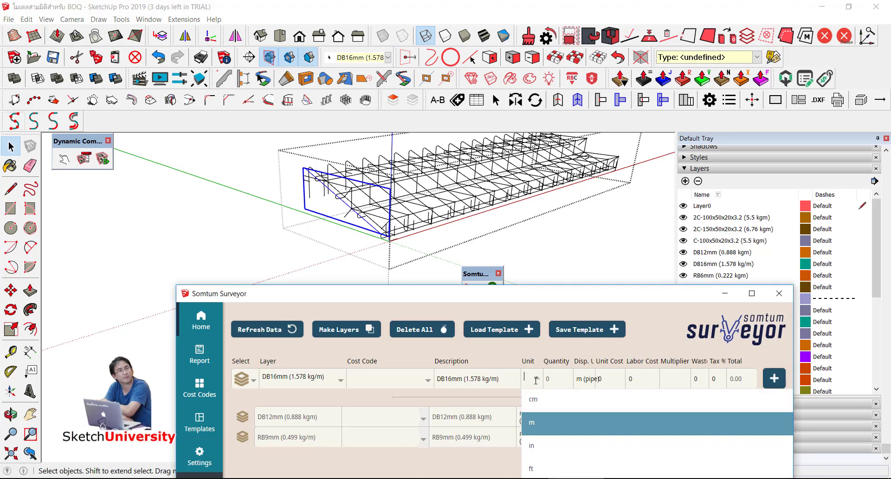
text(s)
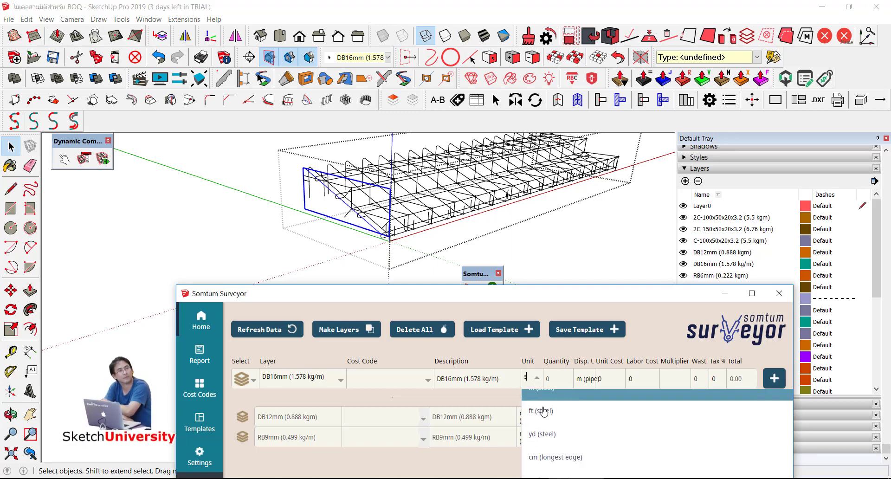
scroll(549, 435, down, 2)
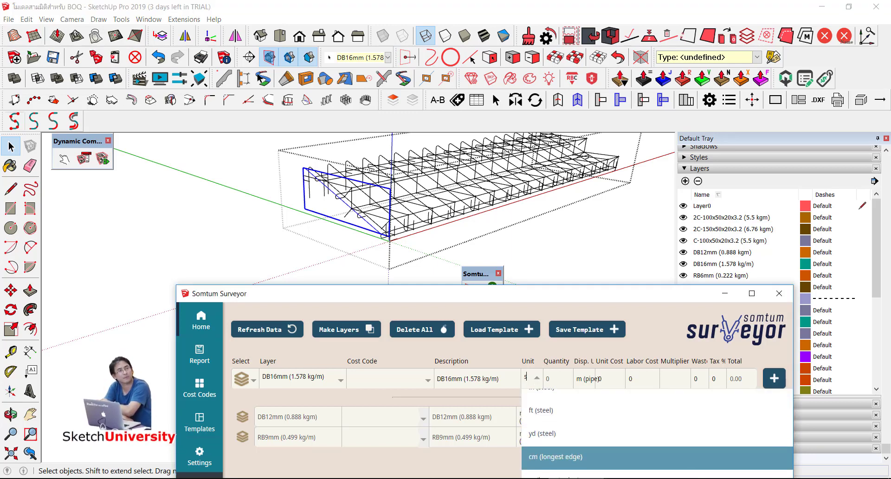
drag(543, 293, 508, 195)
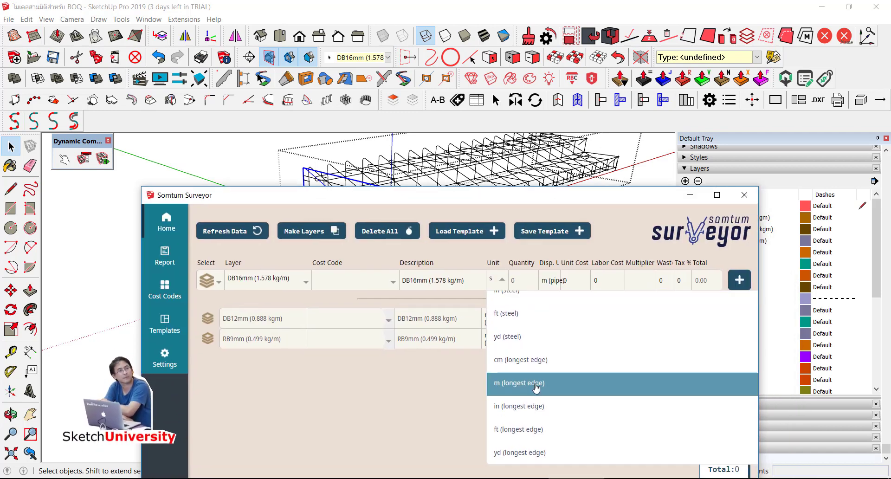
scroll(527, 367, up, 3)
click(517, 329)
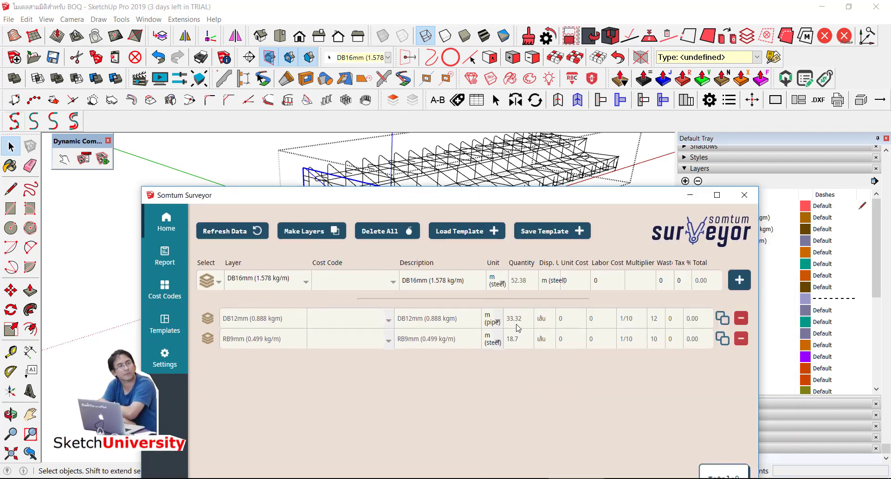
- Set display unit เส้น and multiplier 1/10, then add the DB16mm entry
double_click(556, 280)
key(super+space)
key(BackSpace)
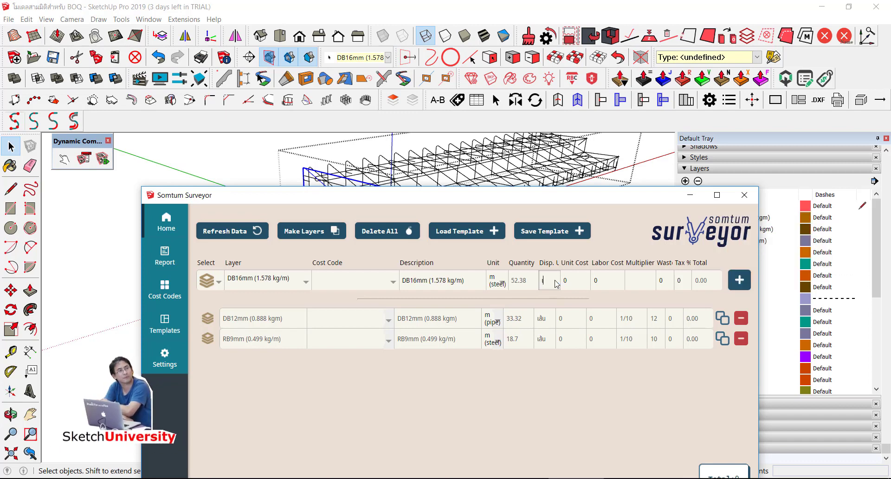
click(637, 285)
click(740, 279)
- Report on Selection with the whole rebar model selected and the item column widened
click(166, 255)
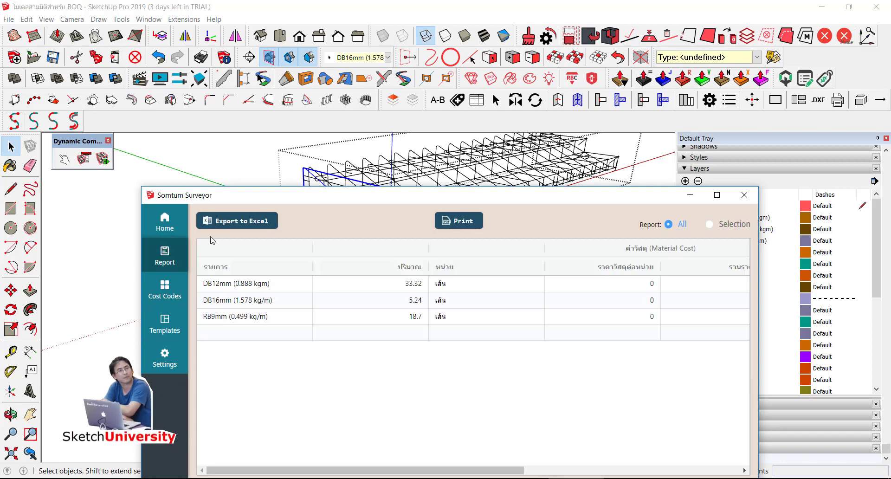
drag(375, 201, 381, 287)
scroll(391, 248, down, 3)
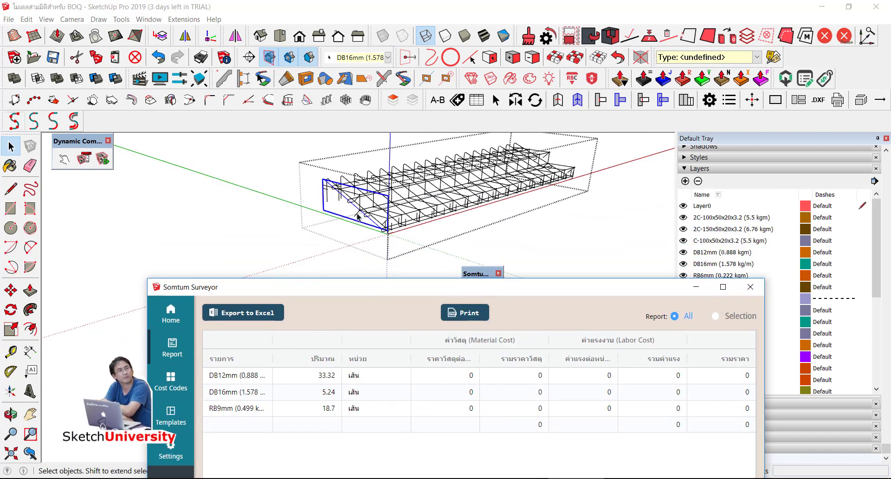
scroll(457, 205, down, 2)
click(715, 317)
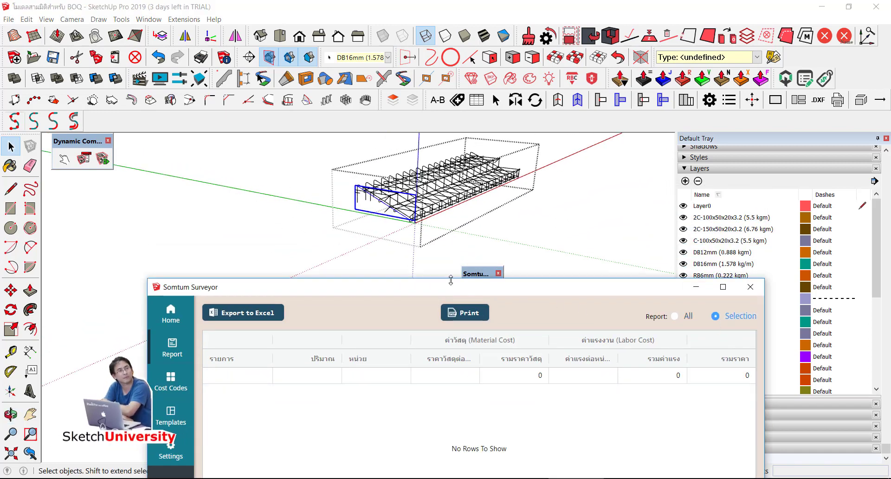
mouse_move(578, 219)
middle_down()
mouse_move(429, 228)
mouse_move(274, 155)
middle_up()
drag(218, 136, 558, 225)
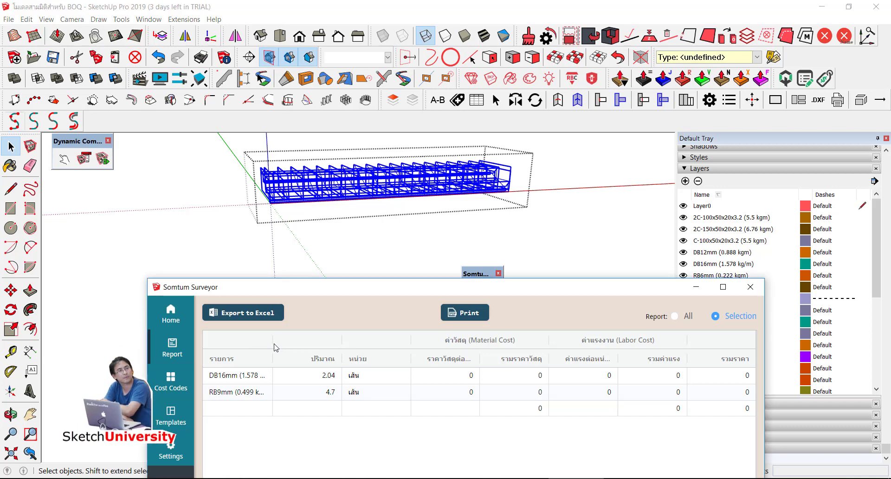
drag(273, 341, 291, 341)
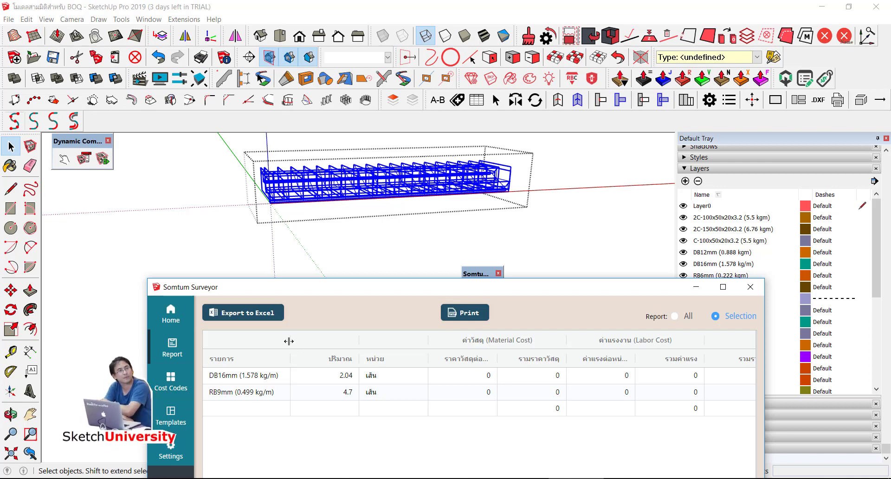
- Type กก. as the DB12mm display unit and paste it into the DB16mm and RB9mm rows
click(170, 319)
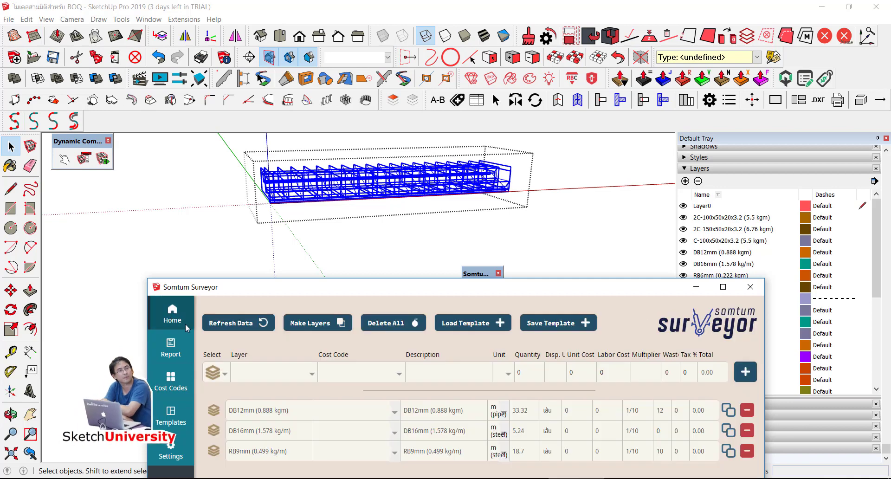
drag(413, 295, 395, 205)
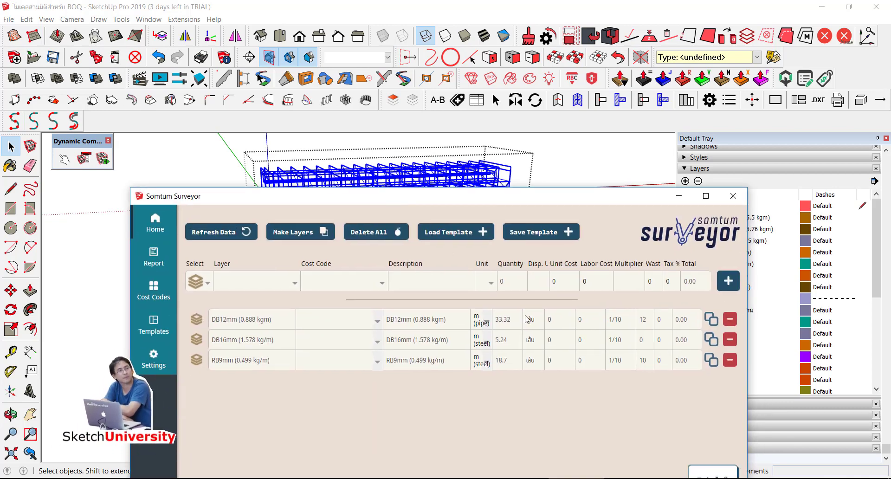
click(537, 325)
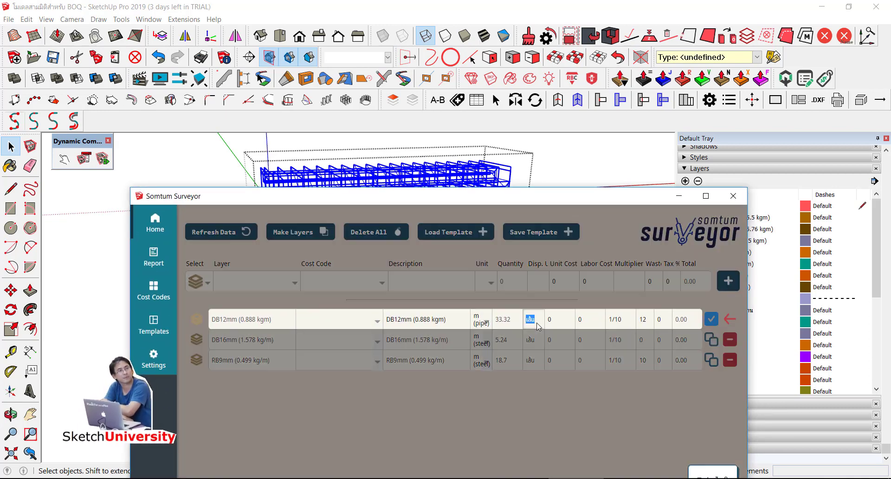
text(กก)
text(.)
key(ctrl+a)
key(ctrl+c)
click(540, 341)
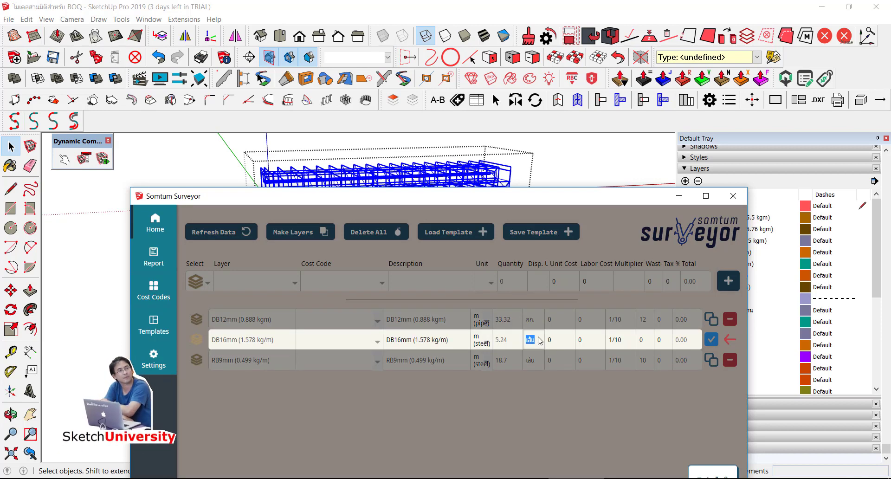
key(ctrl+v)
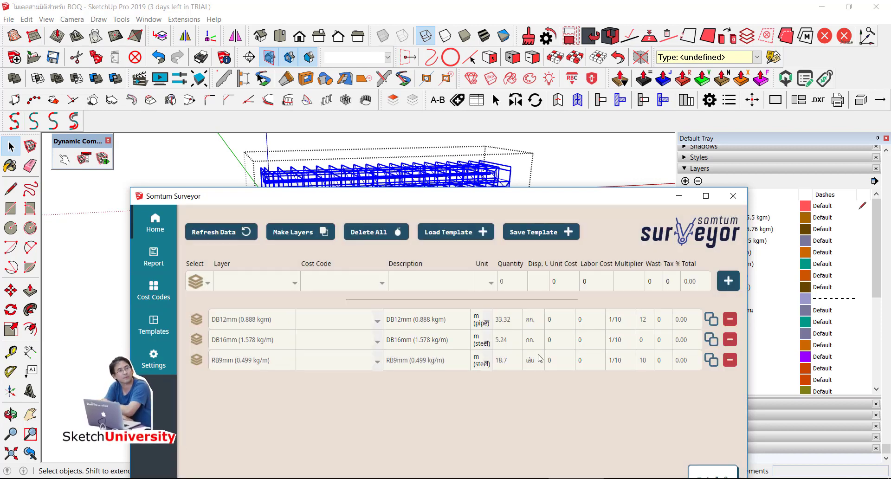
double_click(540, 361)
text(กก.)
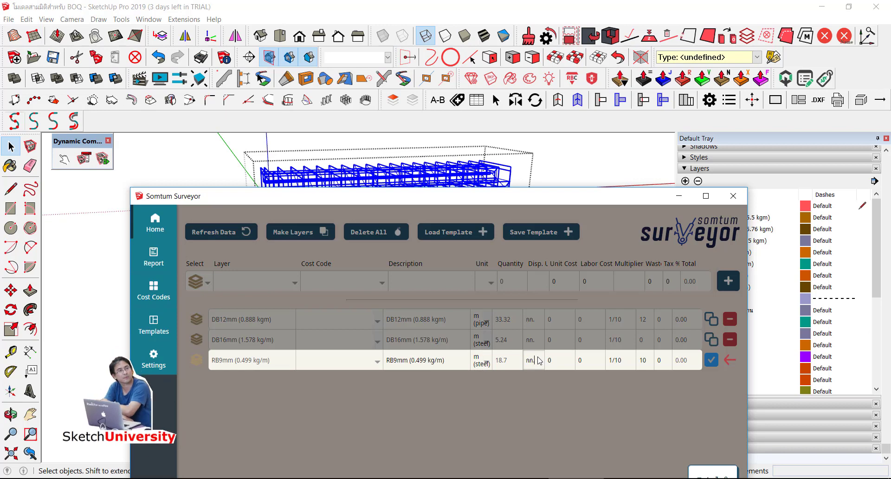
key(ctrl+v)
key(Return)
- Set the DB12mm multiplier to 1*0.888 and DB16mm to 1*1.578
double_click(624, 322)
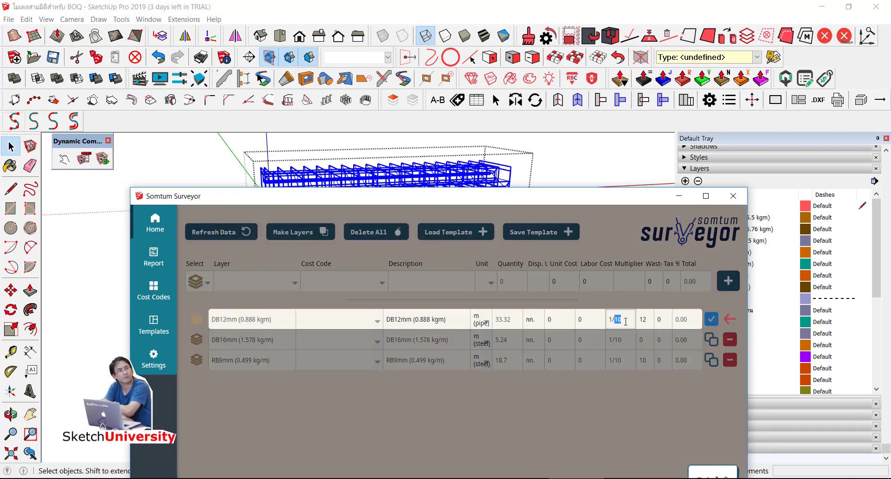
drag(623, 321, 604, 321)
text(1*)
text(0.888)
key(Return)
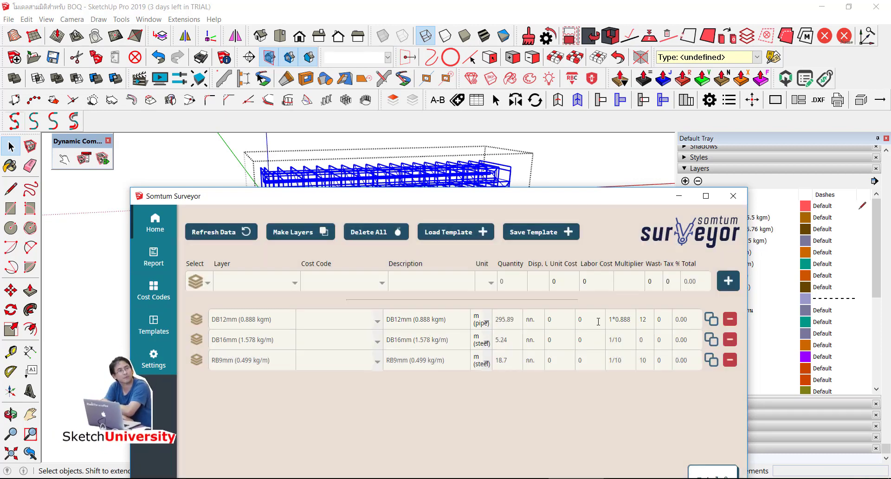
double_click(624, 338)
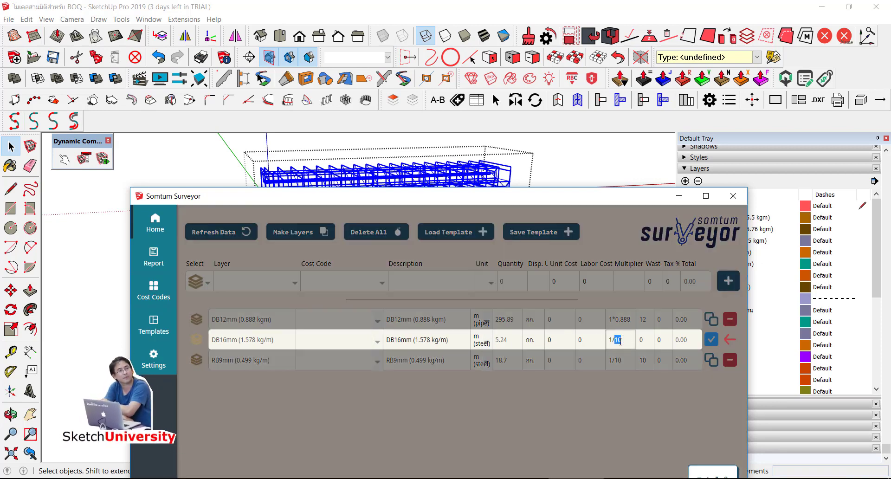
triple_click(621, 342)
text(1)
text(.578)
key(Return)
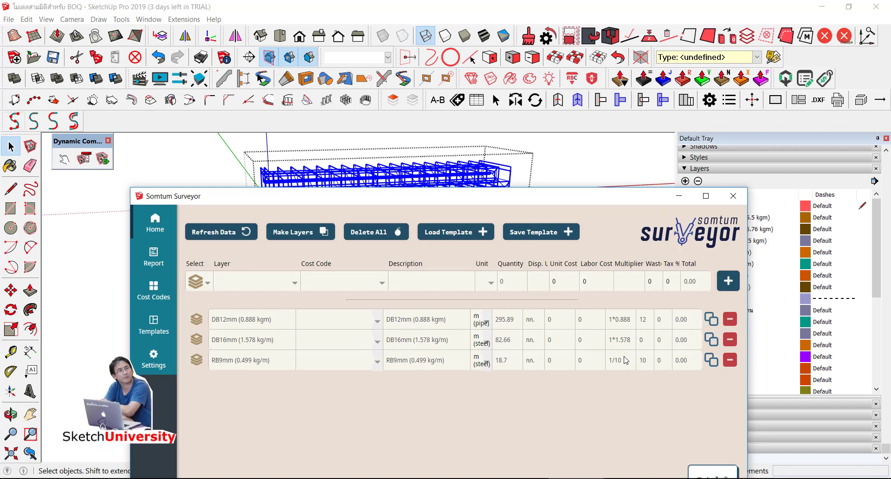
- Set the RB9mm multiplier to 1*0.499 and DB16mm waste to 12%
double_click(626, 360)
key(BackSpace)
key(BackSpace)
key(BackSpace)
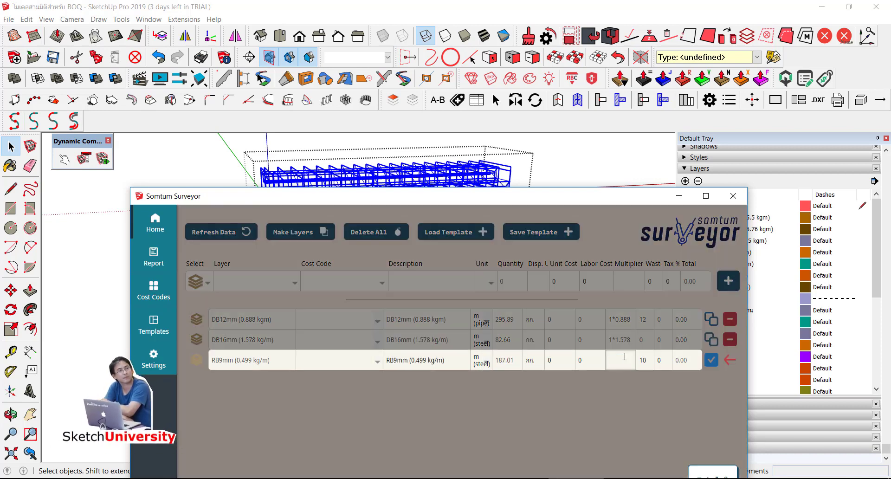
text(1*0.499)
key(Return)
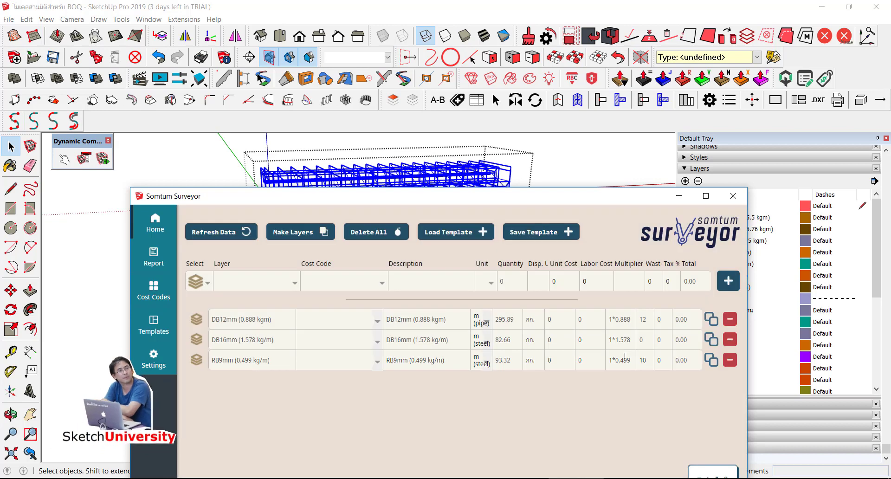
click(647, 341)
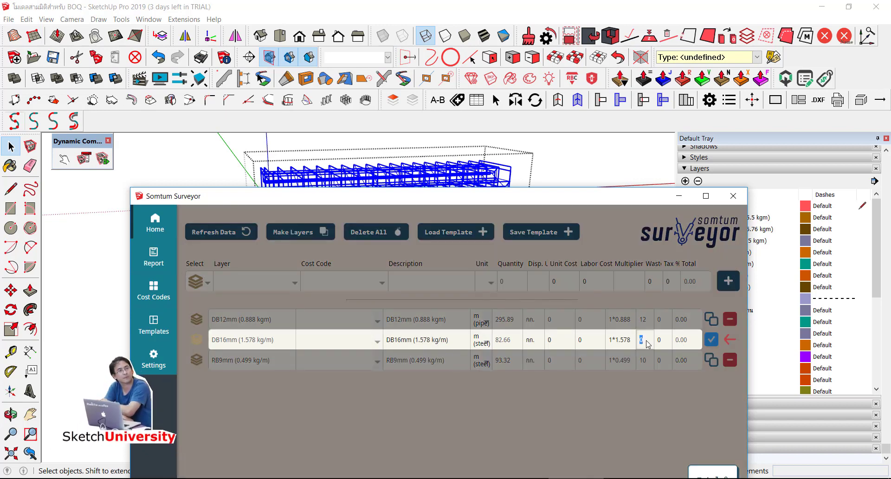
text(12)
key(Return)
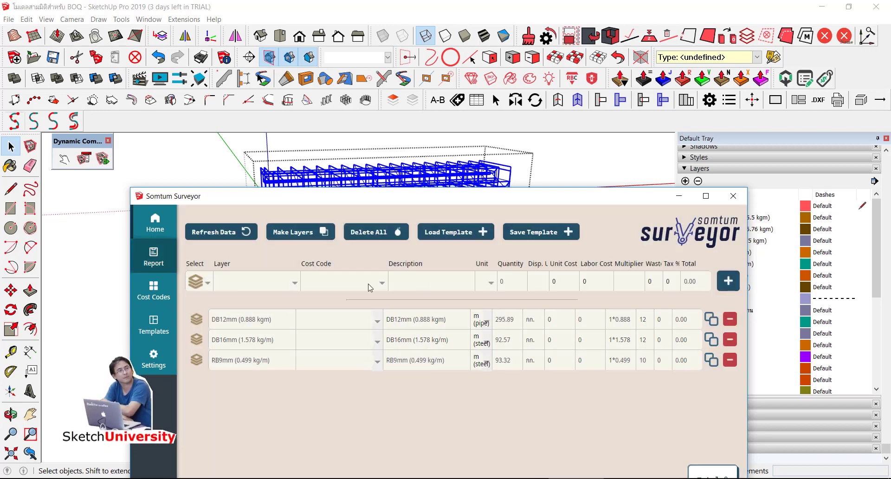
- Enter unit cost 20 and labor cost 5 for DB12mm, DB16mm and RB9mm, then view the report
click(561, 323)
text(20)
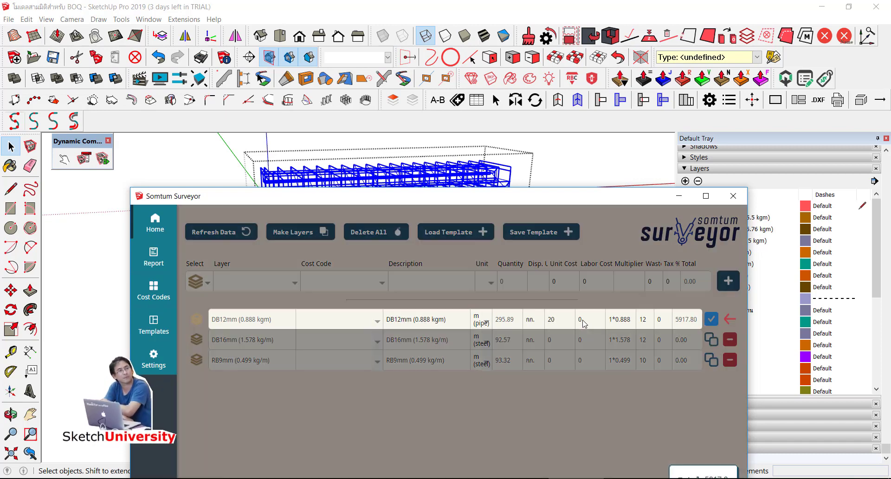
click(583, 321)
key(Return)
click(558, 340)
text(20)
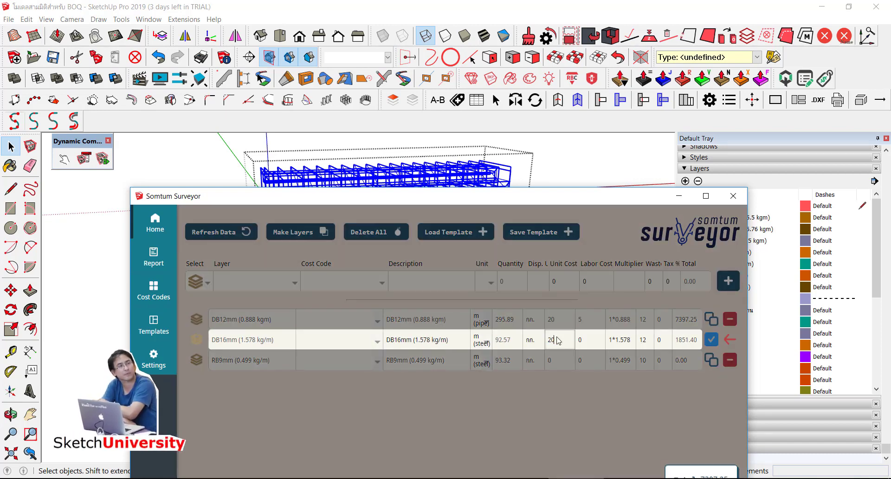
key(Return)
click(557, 358)
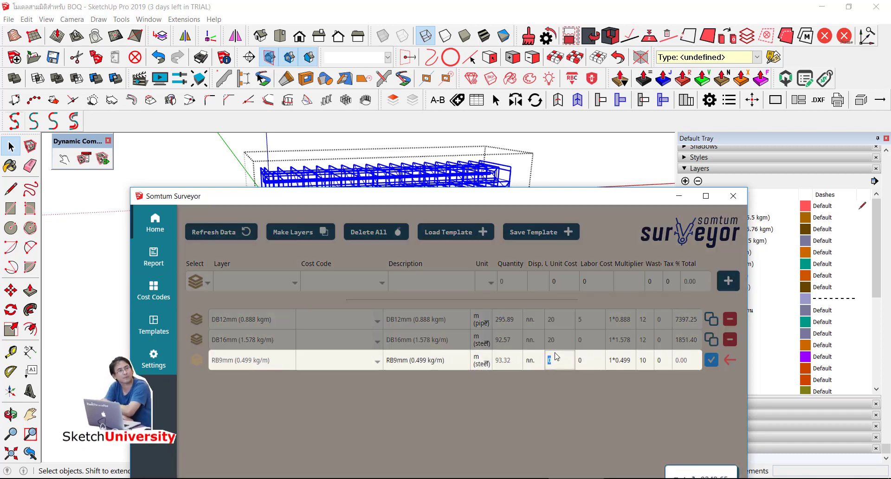
text(20)
key(Return)
click(582, 344)
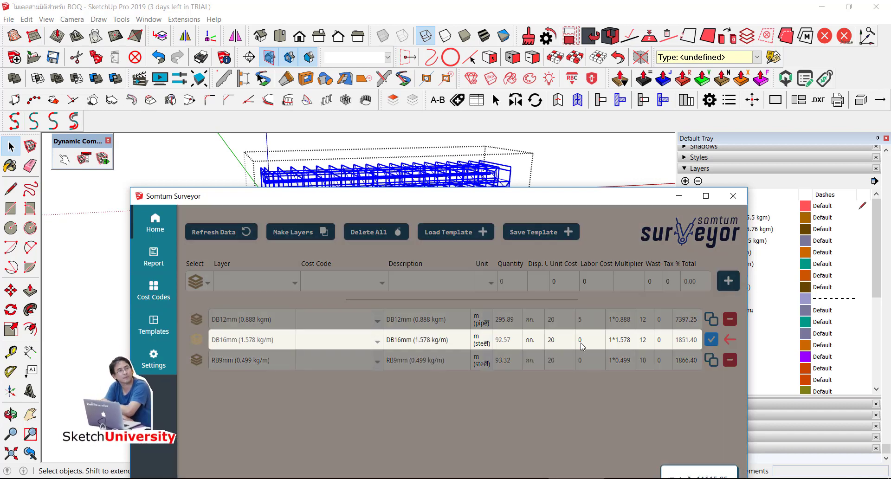
text(5)
key(Return)
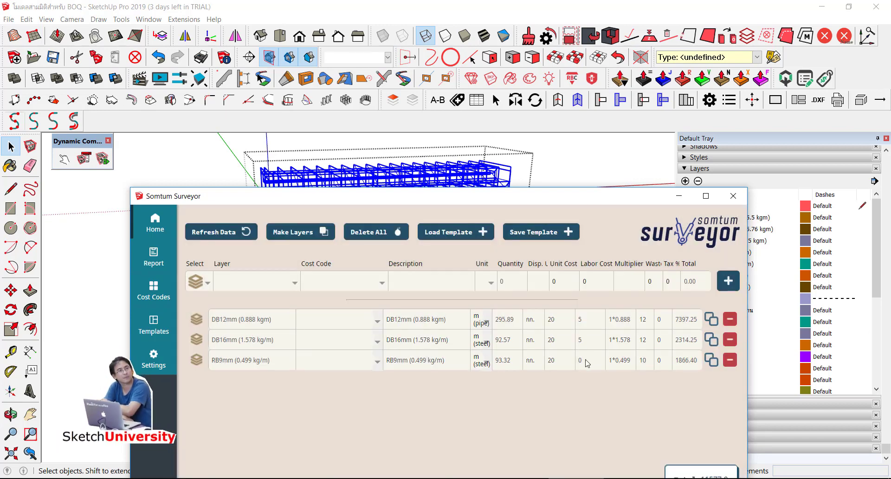
click(586, 360)
text(5)
key(Return)
click(151, 259)
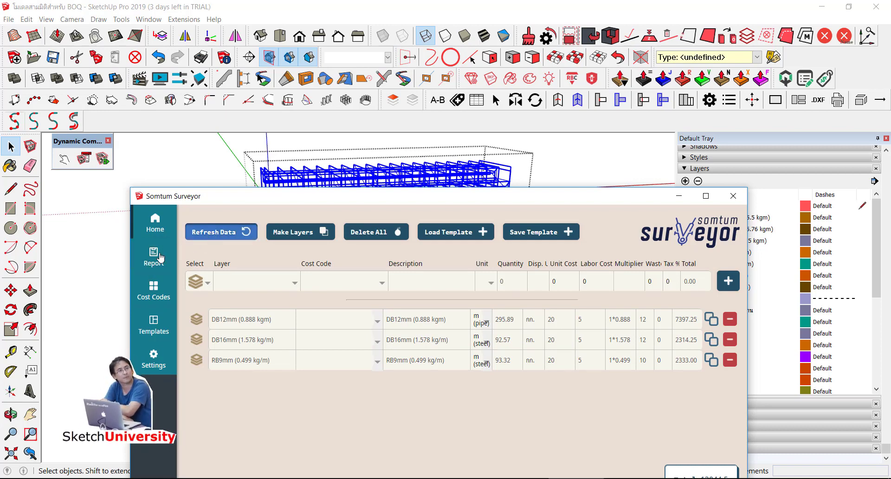
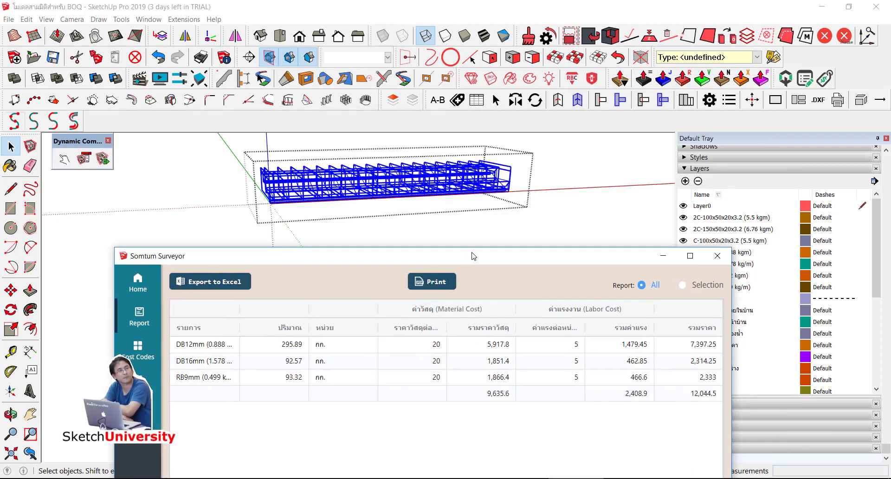
- Set the Somtum Surveyor report to Selection and box-select rebar to see its costs
drag(509, 209, 468, 261)
click(690, 282)
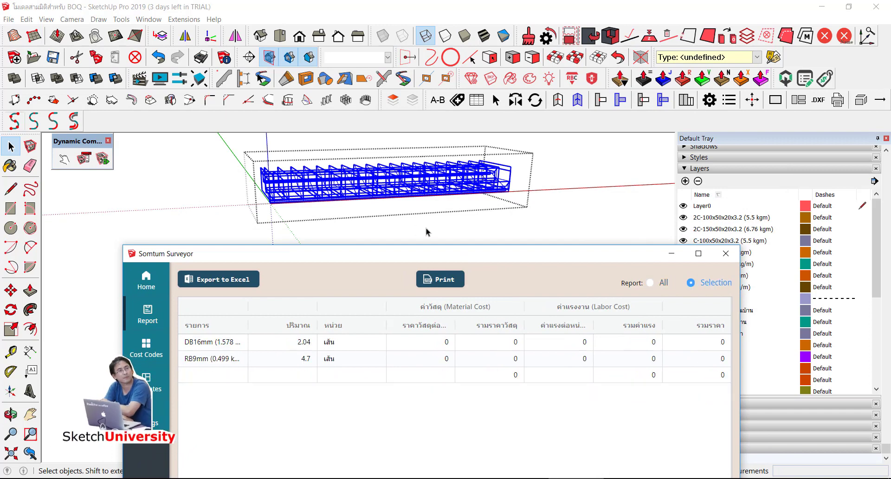
drag(259, 141, 541, 227)
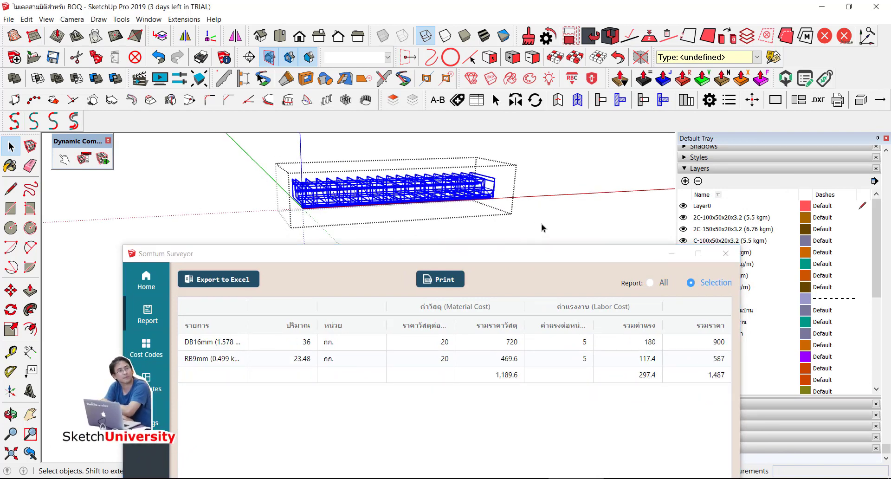
middle_drag(541, 227, 761, 388)
mouse_move(267, 343)
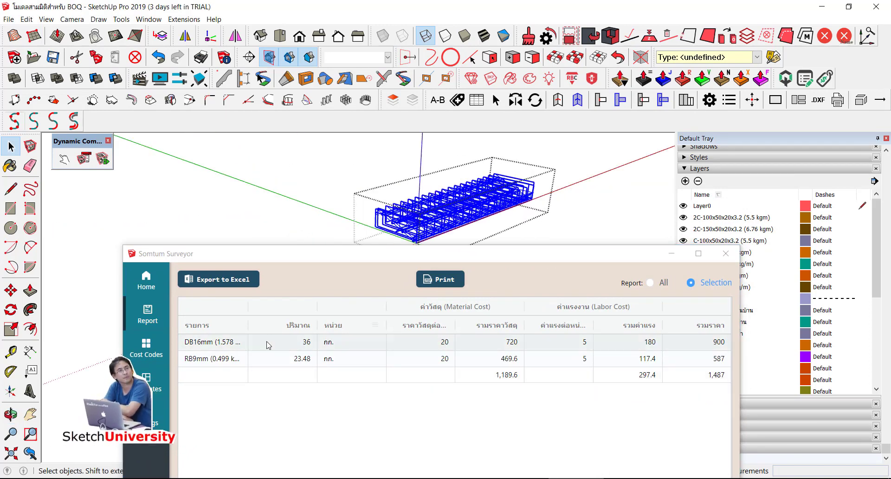
click(248, 308)
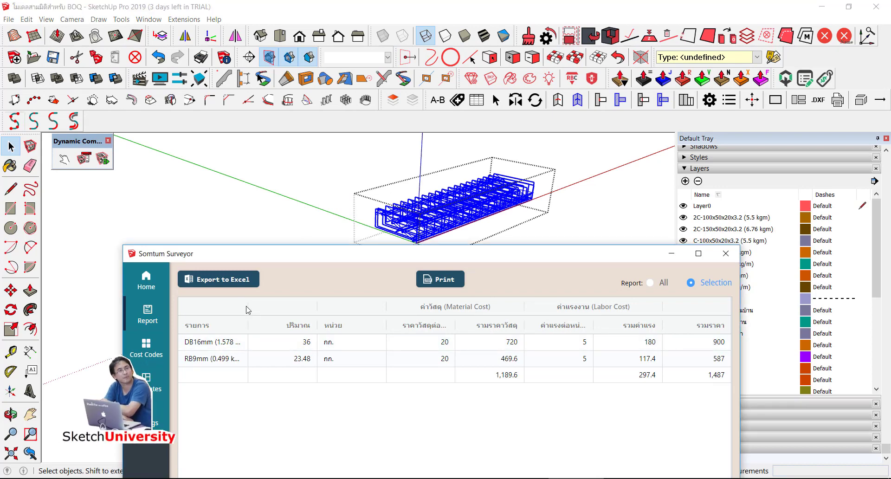
drag(246, 306, 277, 306)
scroll(273, 208, down, 2)
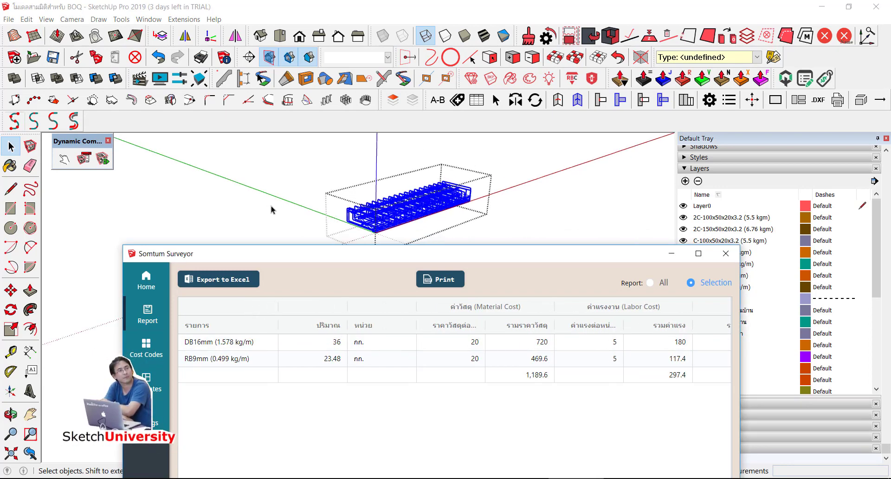
scroll(274, 209, down, 2)
- Select the footing rebar from a front view, then close the report and clear the selection
click(474, 187)
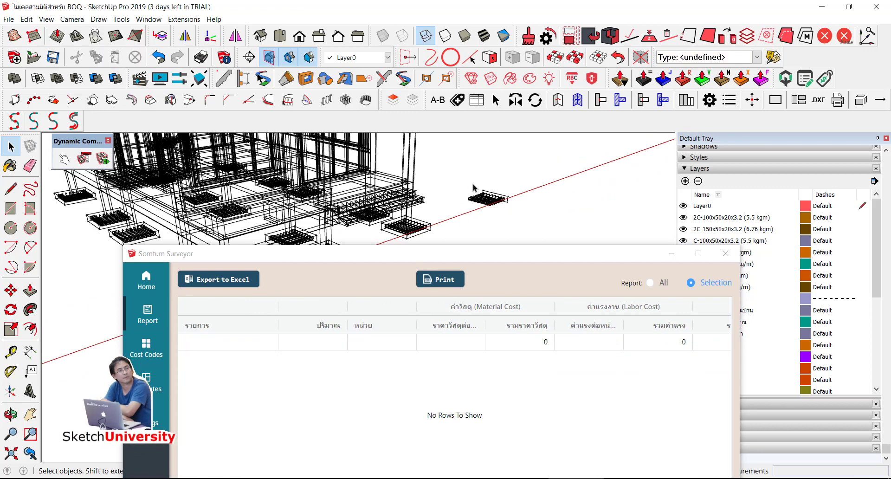
middle_drag(430, 200, 160, 213)
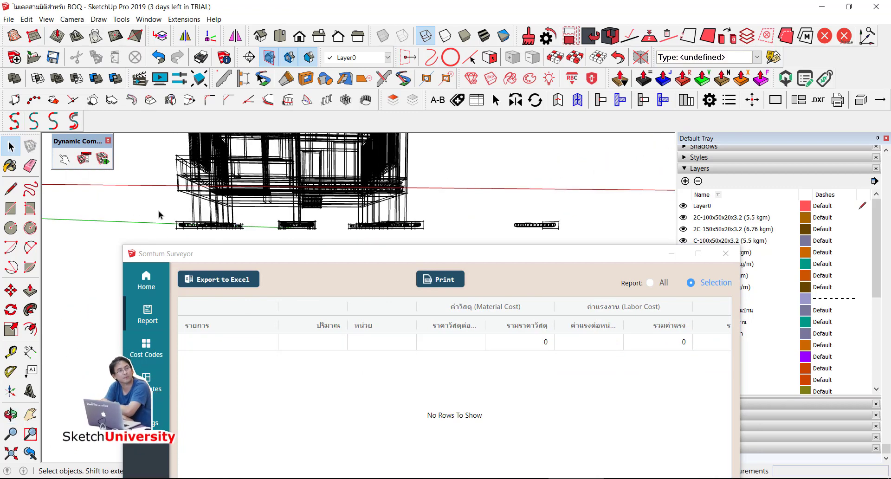
drag(159, 211, 449, 242)
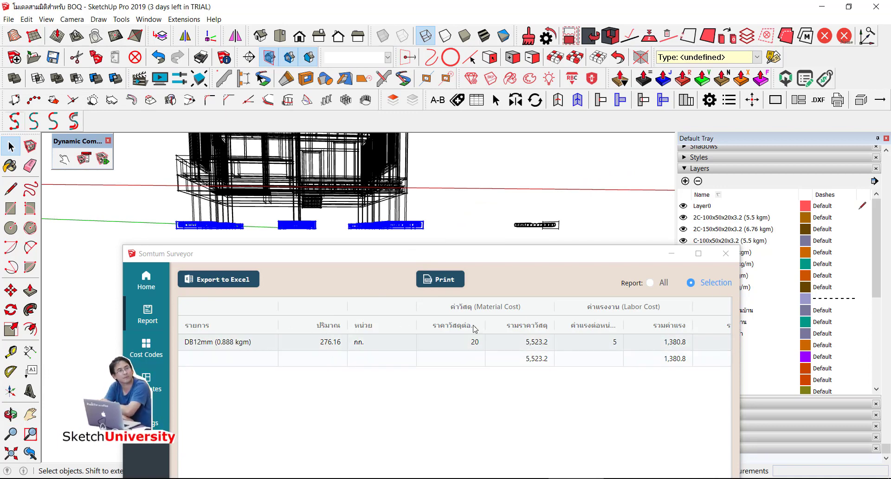
click(725, 253)
mouse_move(274, 289)
middle_down()
mouse_move(307, 310)
mouse_move(325, 297)
middle_up()
click(307, 310)
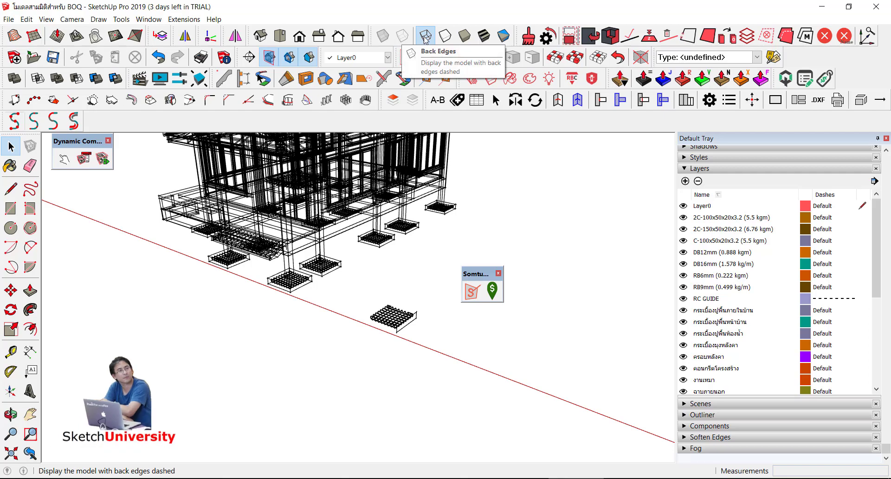
- Display the house as X-ray with Shaded With Textures, viewed toward the footings
click(488, 37)
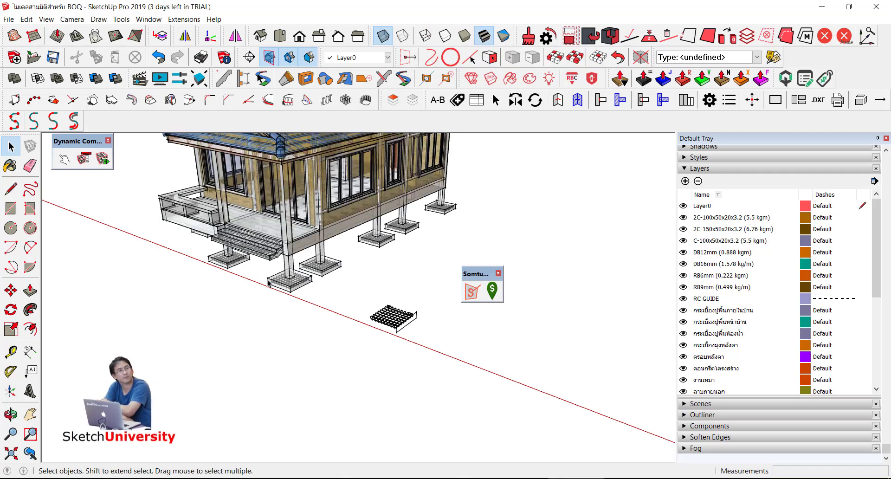
scroll(297, 269, up, 3)
scroll(302, 260, up, 3)
middle_drag(302, 269, 308, 244)
scroll(293, 257, down, 3)
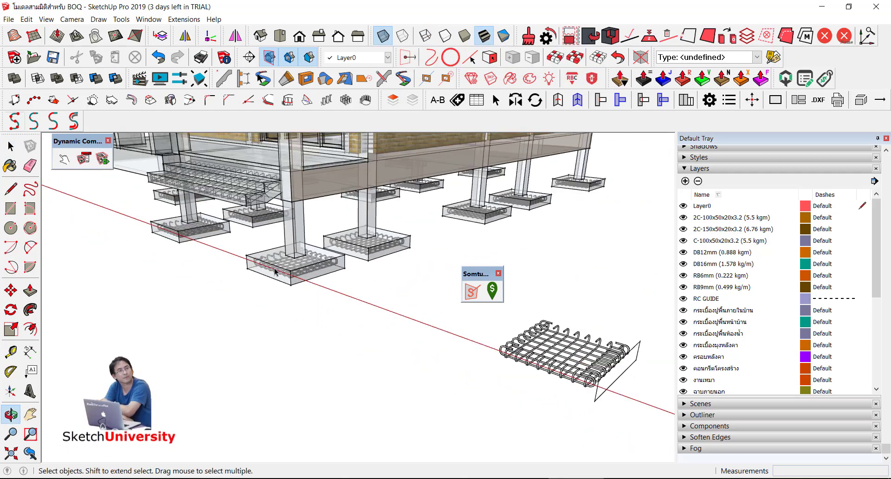
scroll(275, 271, down, 2)
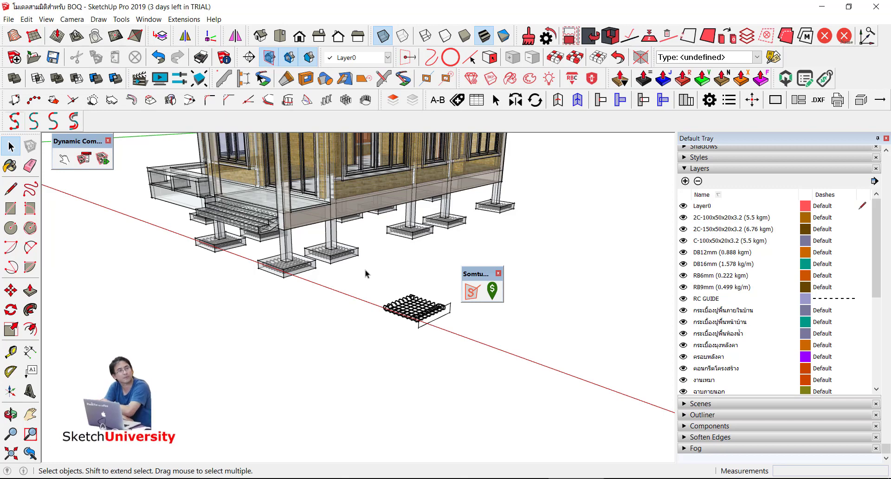
- Delete the standalone rebar mesh, then undo the deletion to restore it
drag(371, 268, 458, 338)
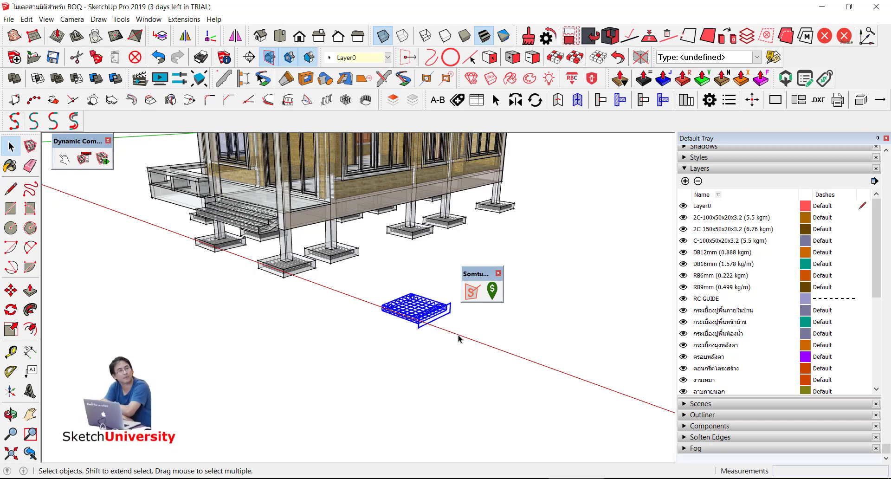
key(Delete)
scroll(308, 244, up, 2)
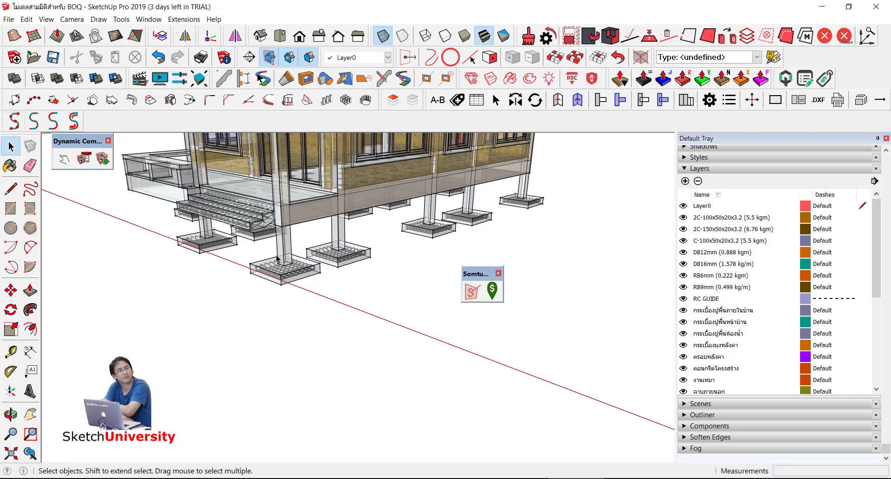
scroll(307, 264, up, 2)
scroll(306, 287, up, 2)
scroll(307, 285, down, 3)
scroll(308, 285, down, 2)
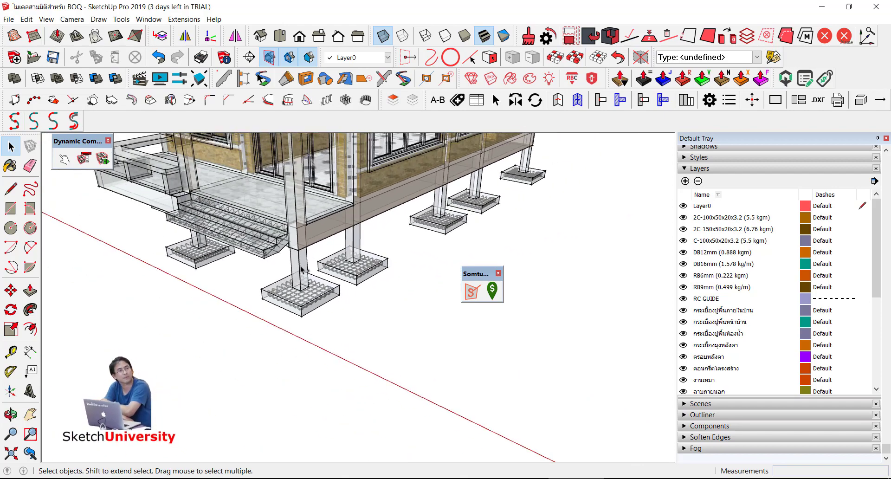
key(ctrl+z)
- Copy the front concrete column a distance of 4 onto the separate rebar mesh
mouse_move(353, 288)
middle_down()
mouse_move(389, 294)
mouse_move(292, 263)
mouse_move(310, 261)
mouse_move(291, 316)
middle_up()
click(297, 260)
key(m)
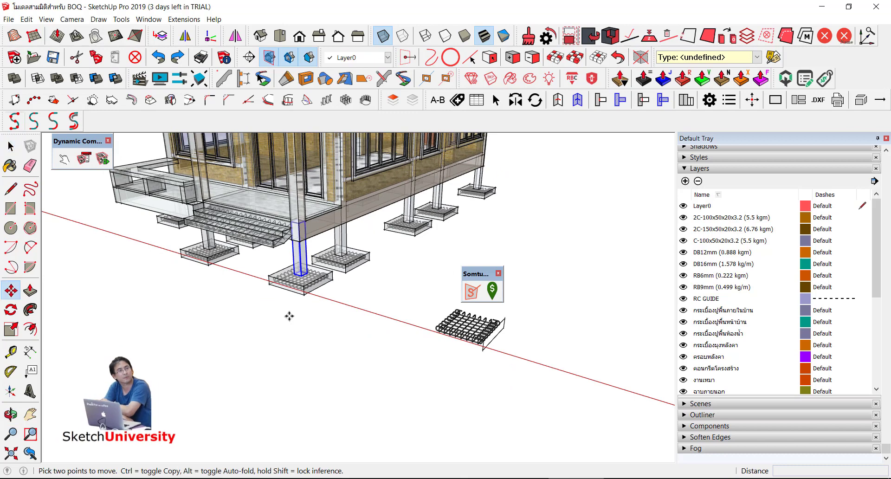
click(289, 316)
key(ctrl)
text(4)
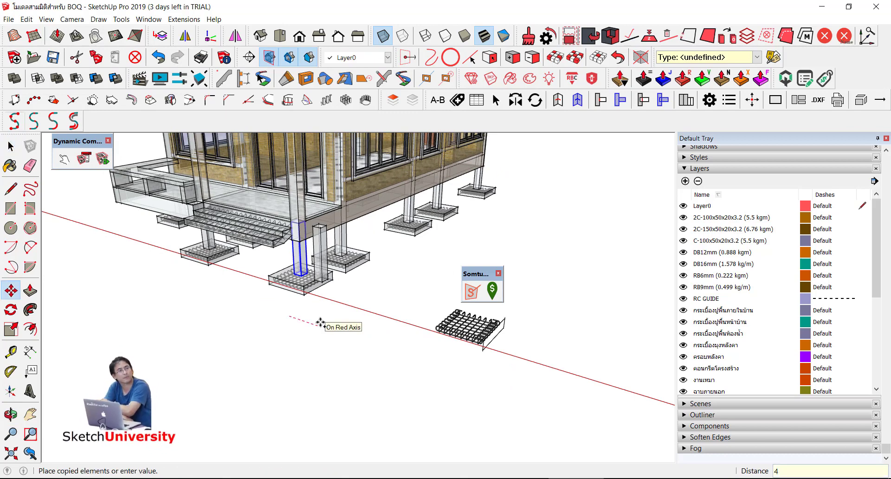
key(Return)
key(space)
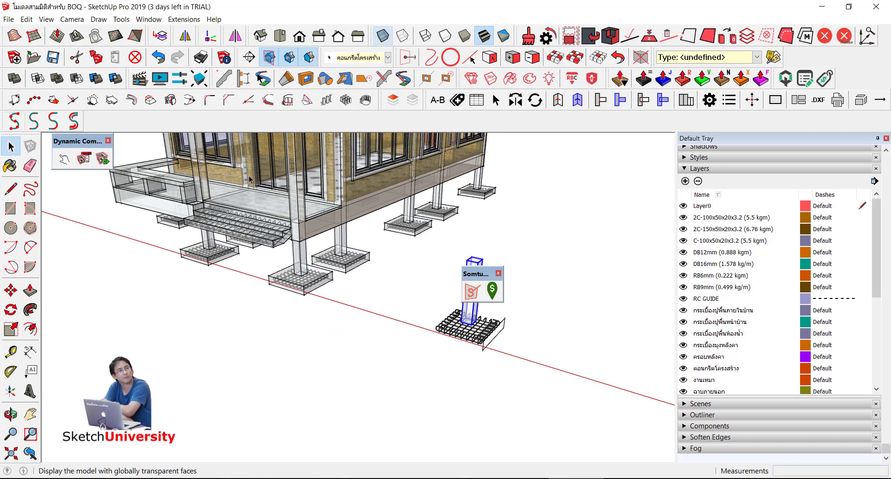
- Turn off X-ray and select the copied column's top face, cancelling a stray rectangle
click(383, 35)
scroll(339, 260, up, 3)
middle_drag(339, 262, 340, 267)
scroll(342, 241, up, 5)
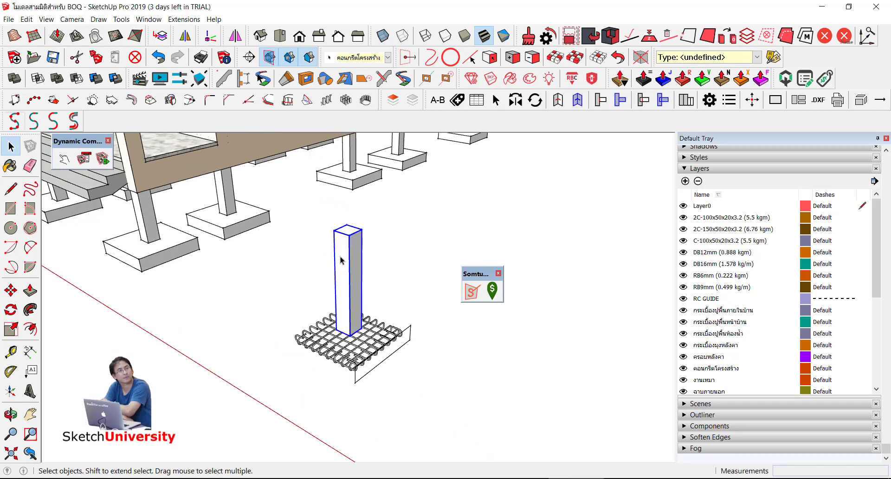
scroll(342, 235, up, 5)
key(r)
click(323, 214)
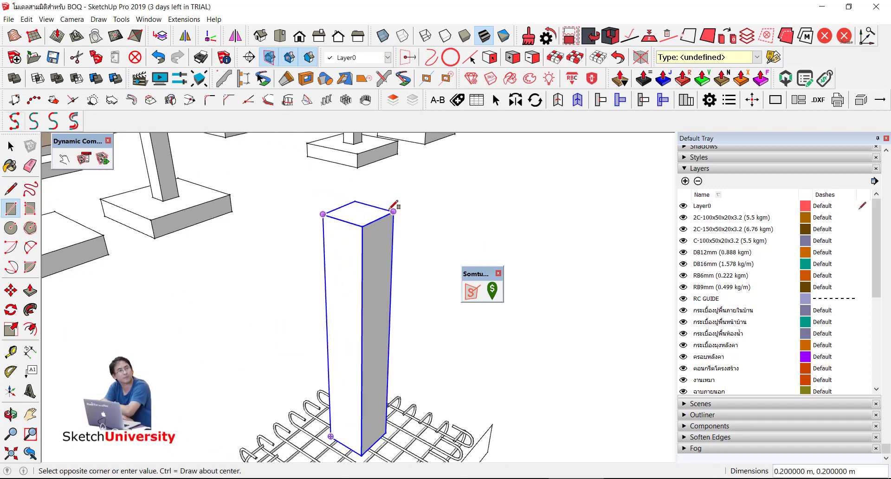
key(Escape)
key(space)
click(370, 213)
- Delete the copied column, keeping its 0.2 m square top face, and select that face
scroll(370, 214, down, 2)
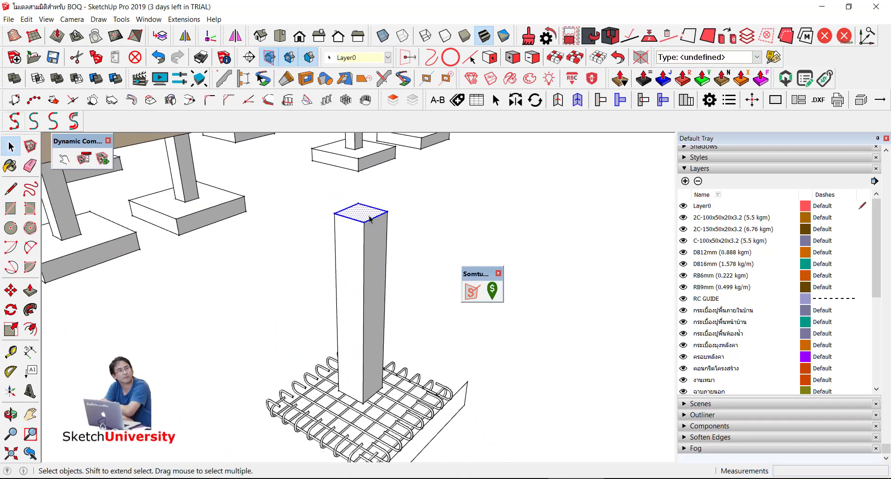
click(372, 242)
key(Delete)
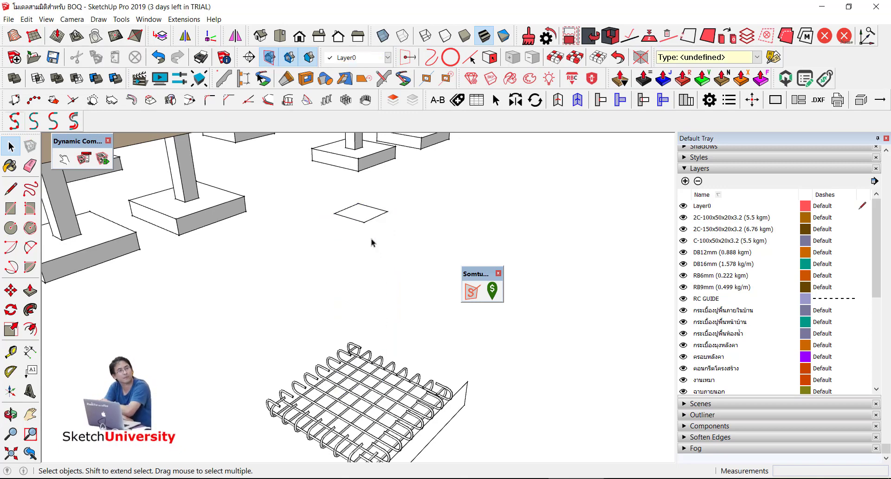
middle_drag(350, 233, 374, 286)
click(376, 287)
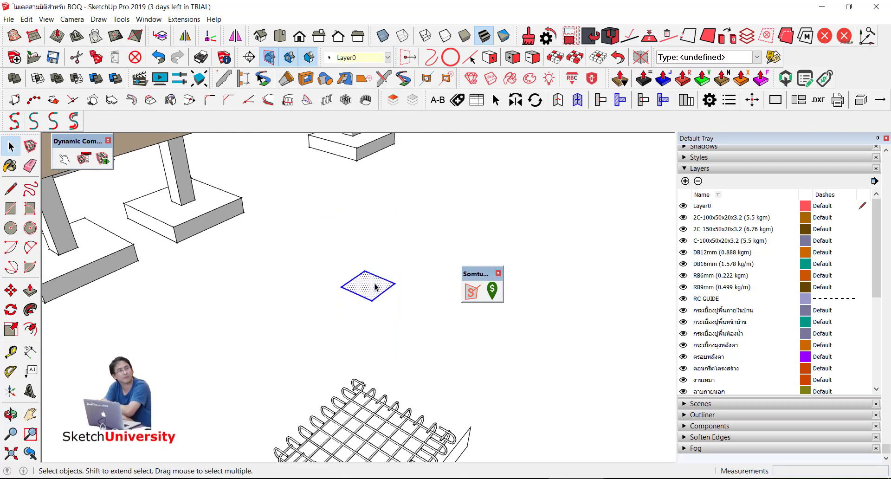
scroll(380, 291, up, 3)
scroll(384, 295, up, 3)
- Offset the square's edges 2.5 cm inward and select the new inner face
key(f)
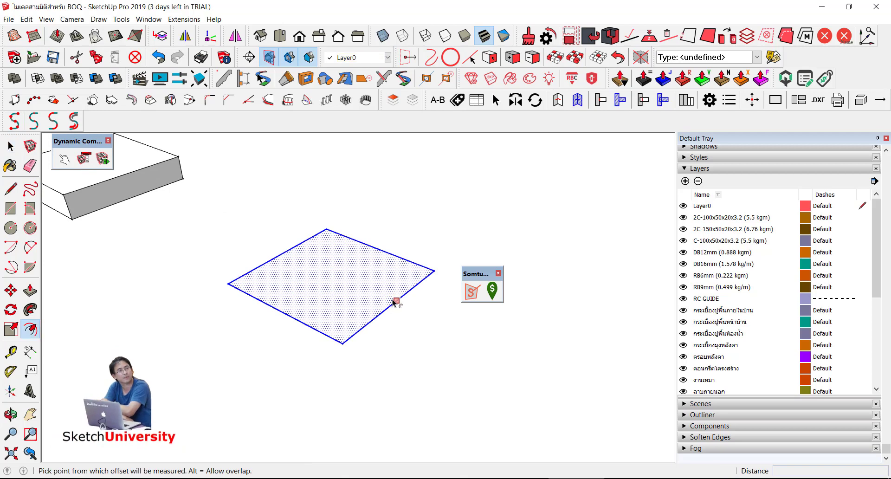
click(394, 301)
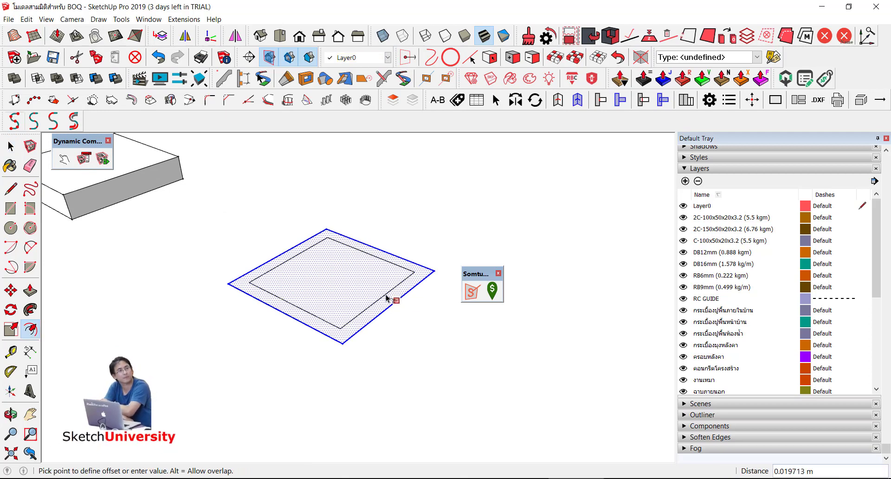
text(2.5cm)
key(Return)
key(space)
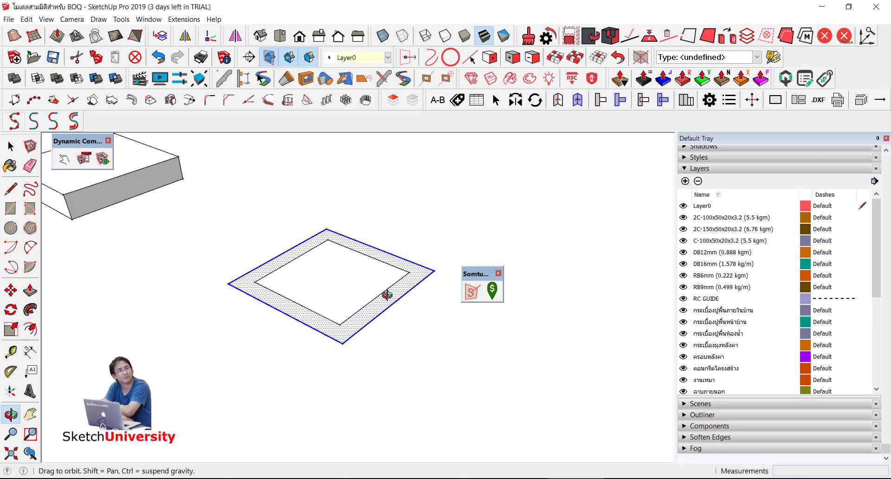
middle_drag(388, 294, 399, 292)
click(378, 277)
scroll(394, 279, up, 3)
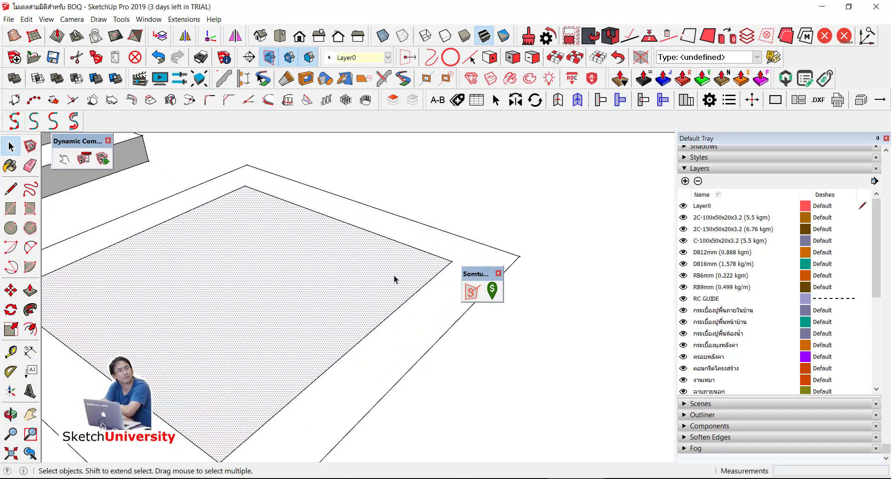
- Offset the inner face 3 mm and delete the resulting ring face, keeping its edges
key(f)
click(416, 290)
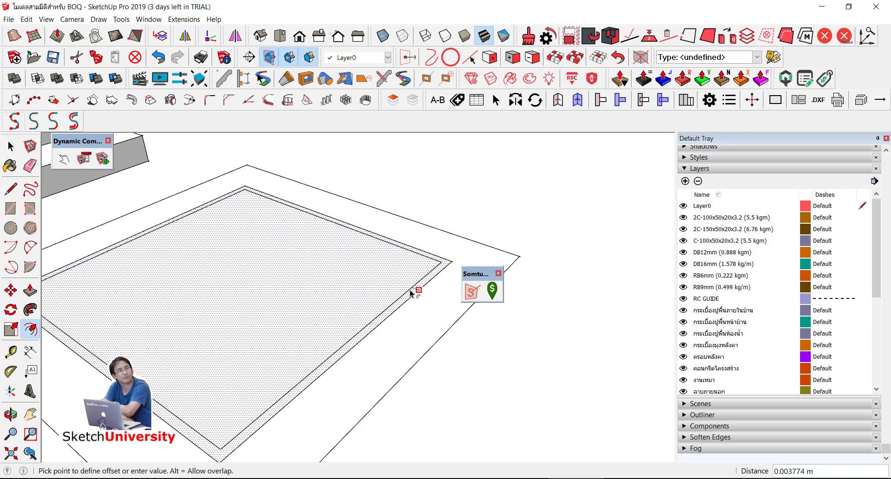
text(3mm)
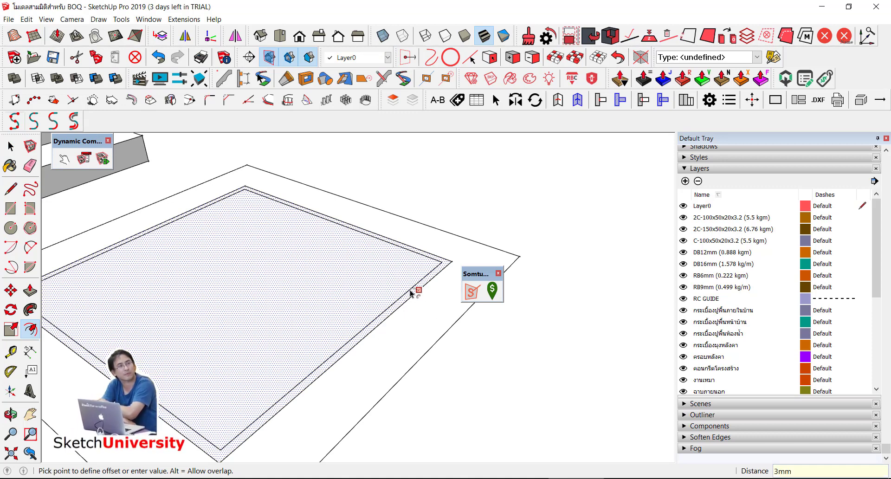
key(Return)
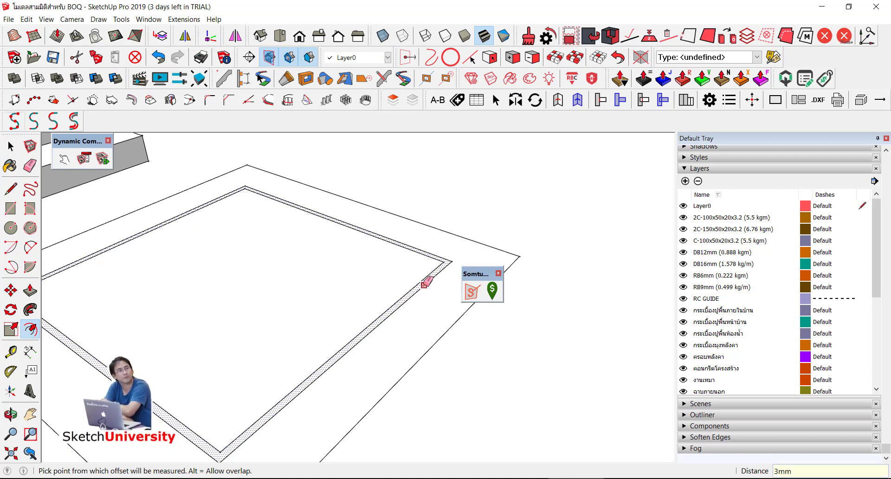
key(e)
scroll(261, 279, down, 2)
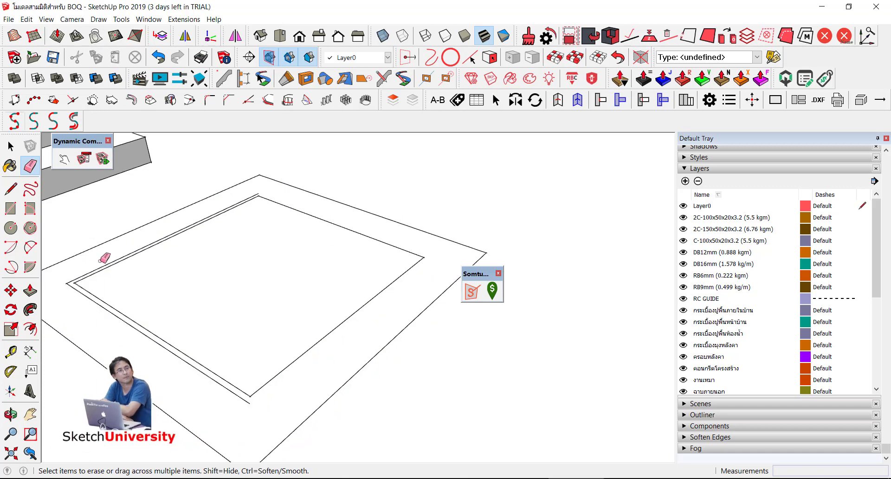
mouse_move(269, 280)
middle_down()
mouse_move(360, 245)
mouse_move(360, 279)
middle_up()
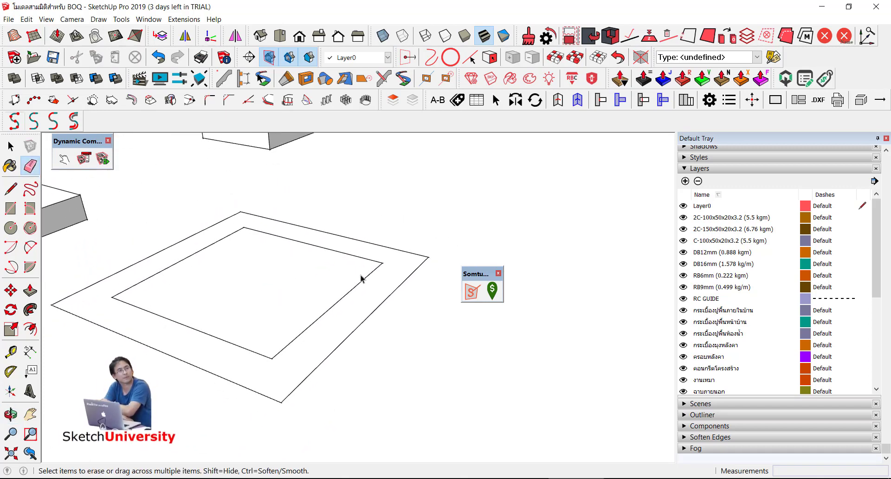
key(space)
double_click(362, 281)
click(369, 285)
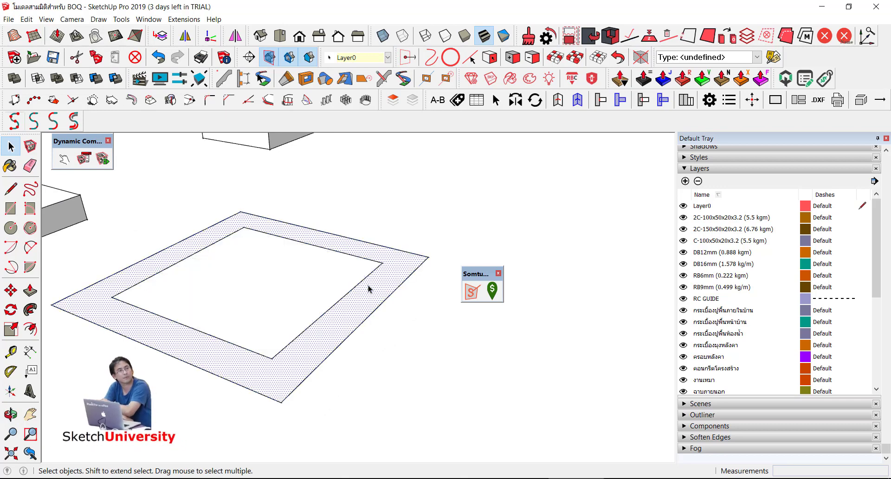
key(Delete)
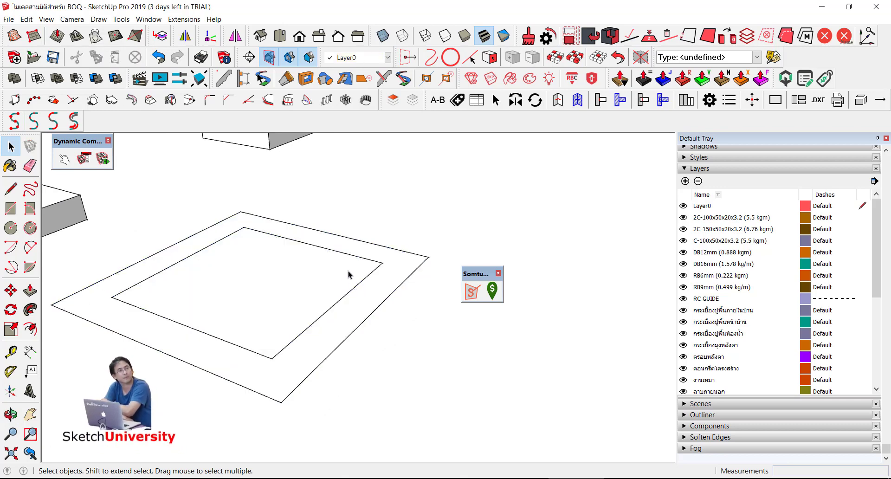
- Draw a 6 cm line at the ring corner and erase the doubled inner-corner edge
key(l)
click(382, 262)
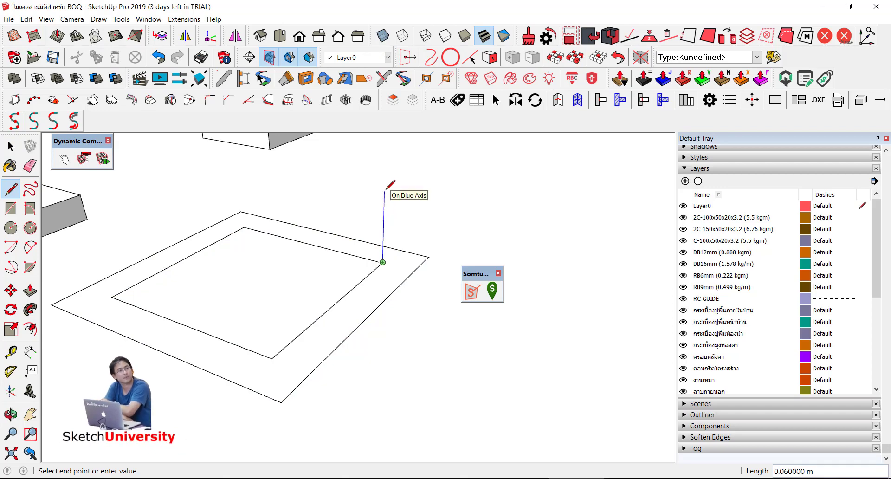
text(6)
key(Return)
scroll(378, 216, up, 3)
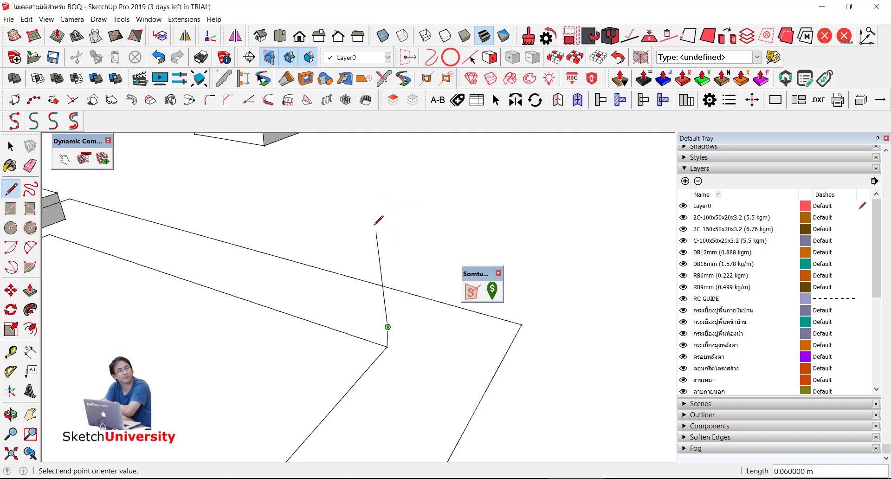
scroll(165, 216, down, 2)
click(150, 228)
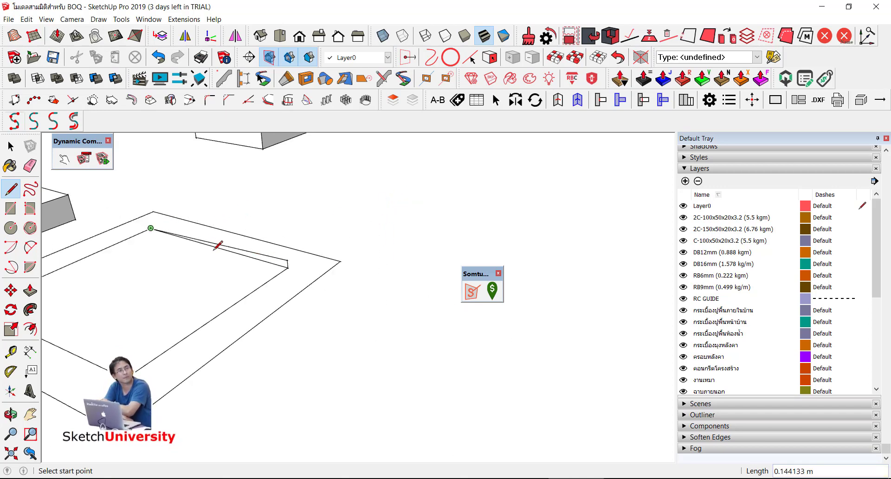
scroll(234, 248, up, 2)
scroll(246, 250, up, 1)
scroll(250, 254, up, 1)
key(e)
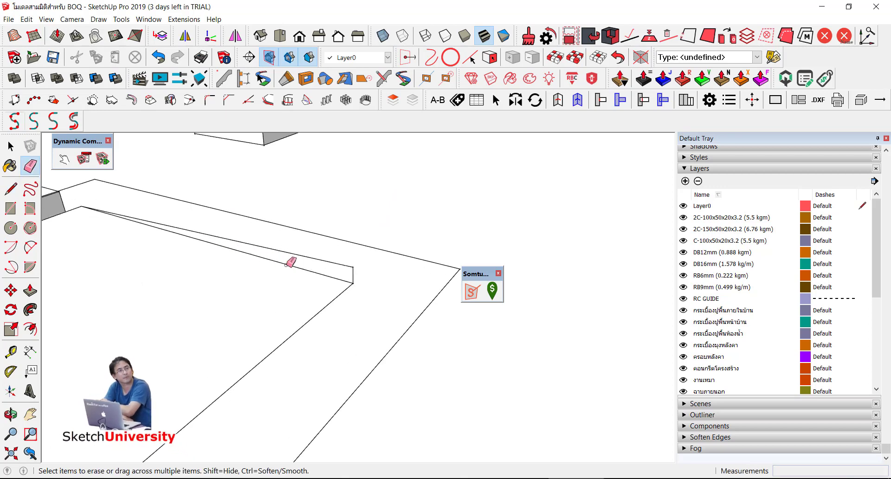
click(288, 264)
key(space)
- Copy the top inner edge just below itself to form the overlapping hook
click(348, 267)
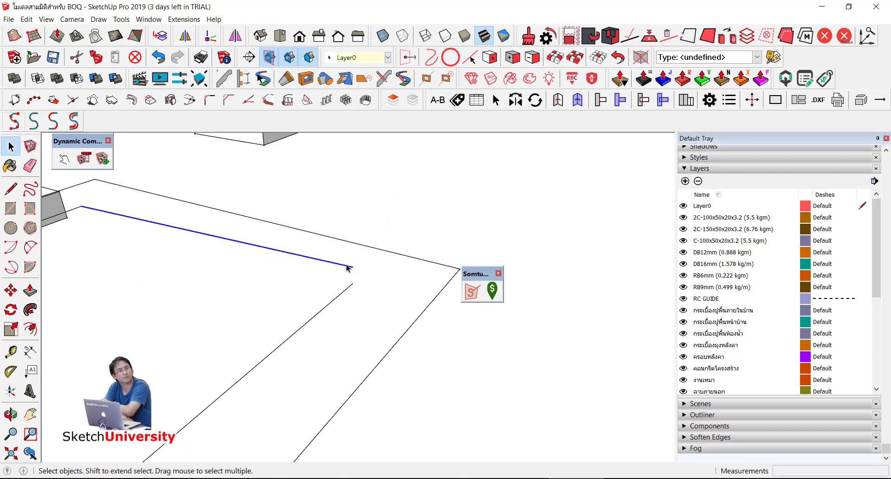
double_click(348, 266)
scroll(408, 260, down, 2)
scroll(385, 254, down, 1)
mouse_move(367, 250)
middle_down()
mouse_move(360, 229)
mouse_move(354, 255)
middle_up()
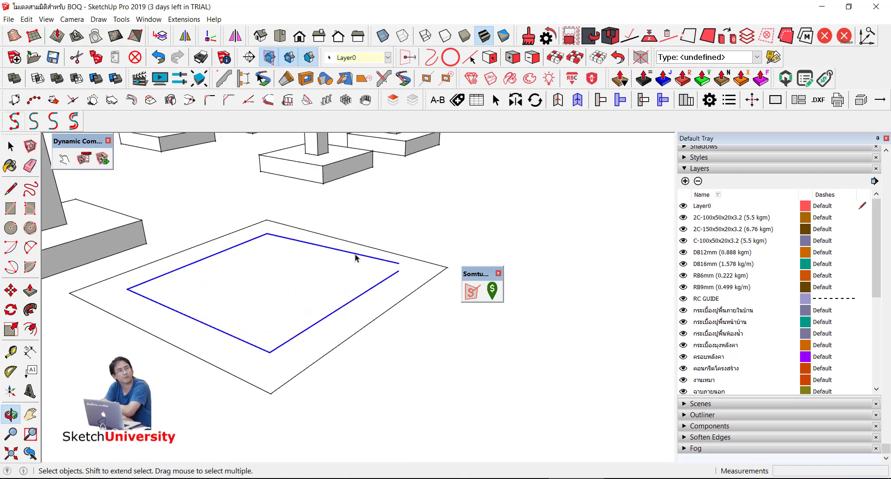
scroll(354, 255, up, 1)
click(352, 254)
scroll(371, 260, up, 2)
scroll(370, 261, up, 1)
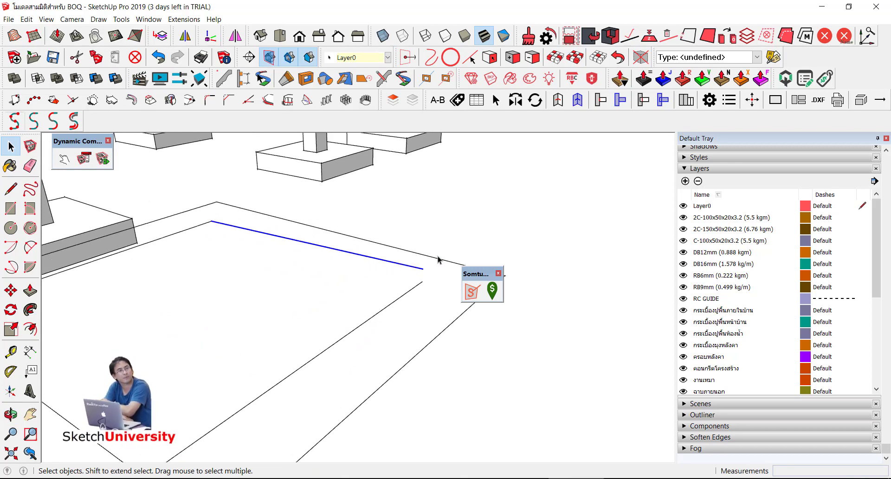
key(m)
click(423, 268)
key(ctrl)
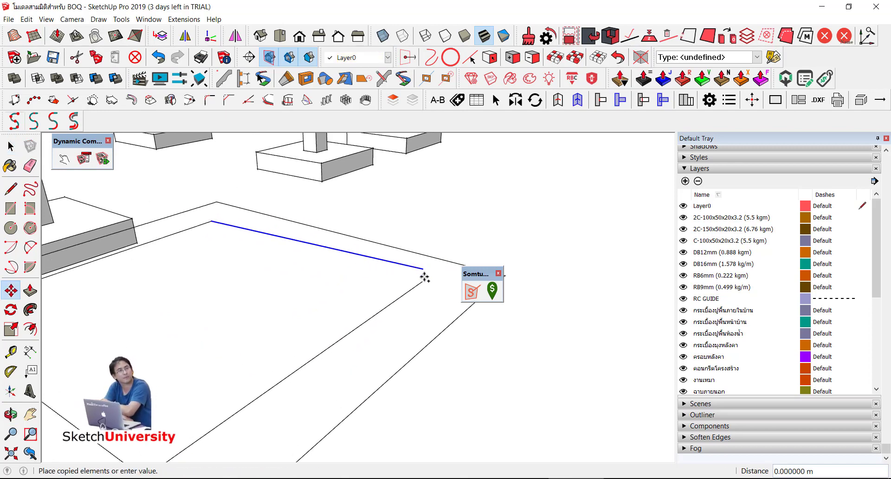
click(424, 278)
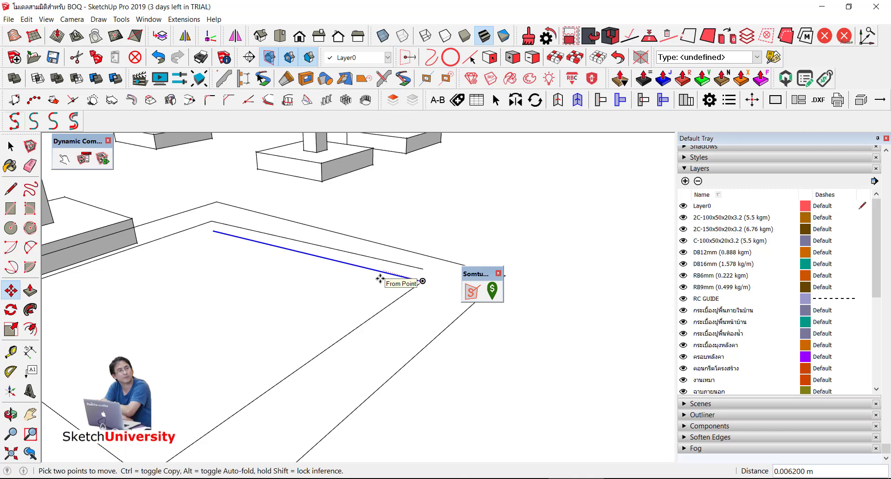
- Draw the first 6 cm hook line from the copied edge's left endpoint
key(l)
click(213, 230)
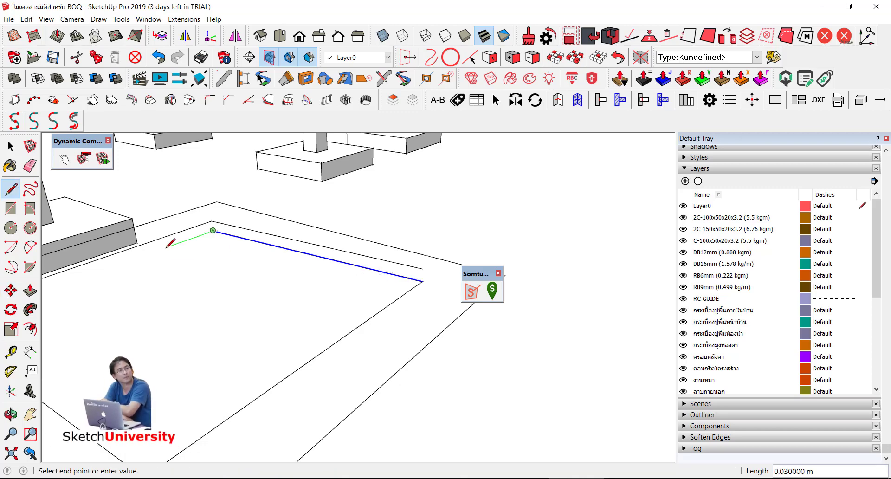
text(6cm)
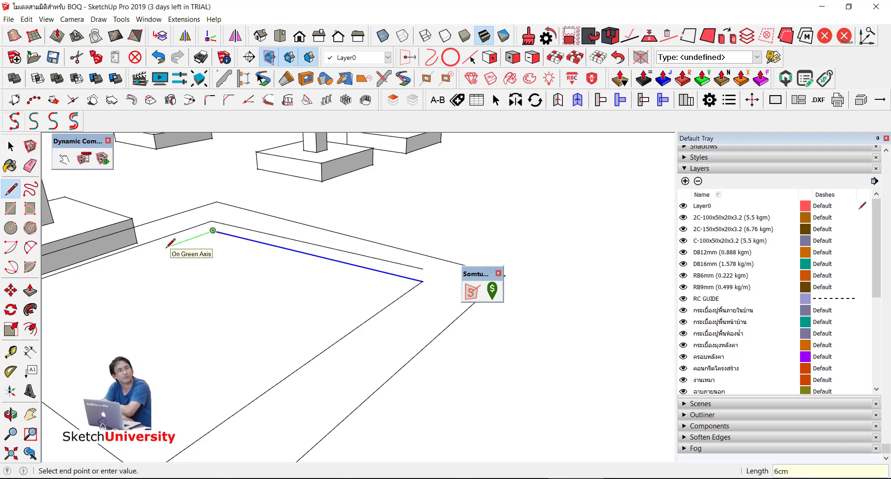
key(Return)
key(space)
scroll(269, 254, down, 2)
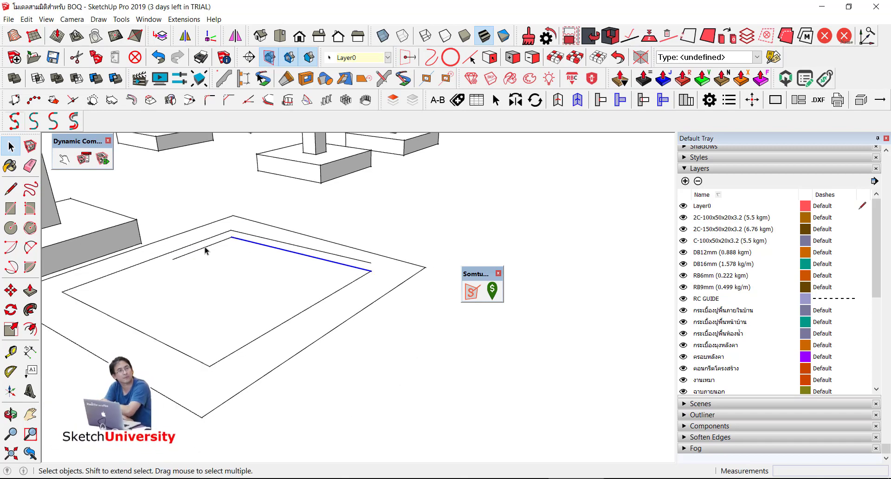
click(205, 247)
- Draw the second 6 cm hook line and erase the extra edge near the corner
key(l)
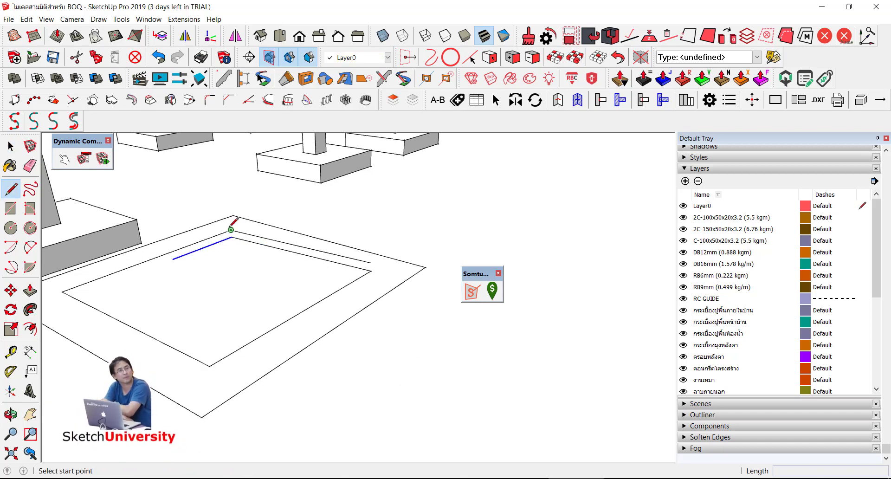
click(231, 229)
text(6cm)
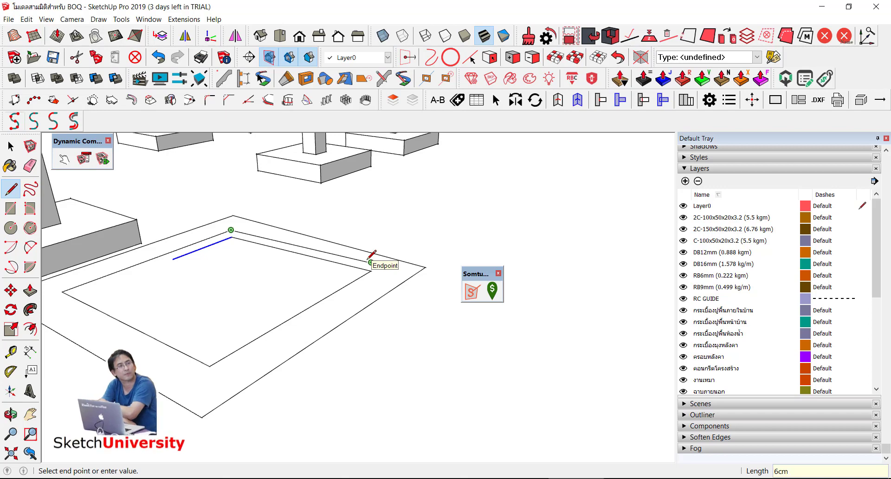
key(Return)
key(e)
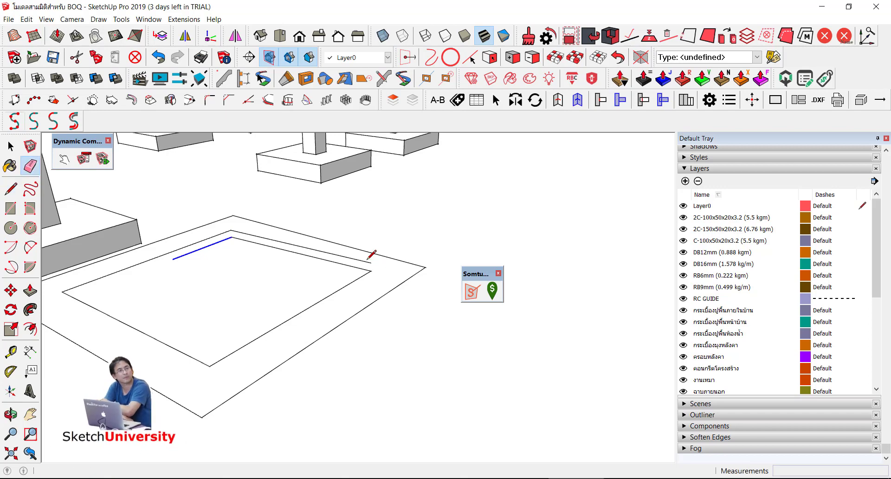
click(369, 262)
key(space)
- Select the finished stirrup path with both 6 cm hook ends
middle_drag(290, 259, 364, 262)
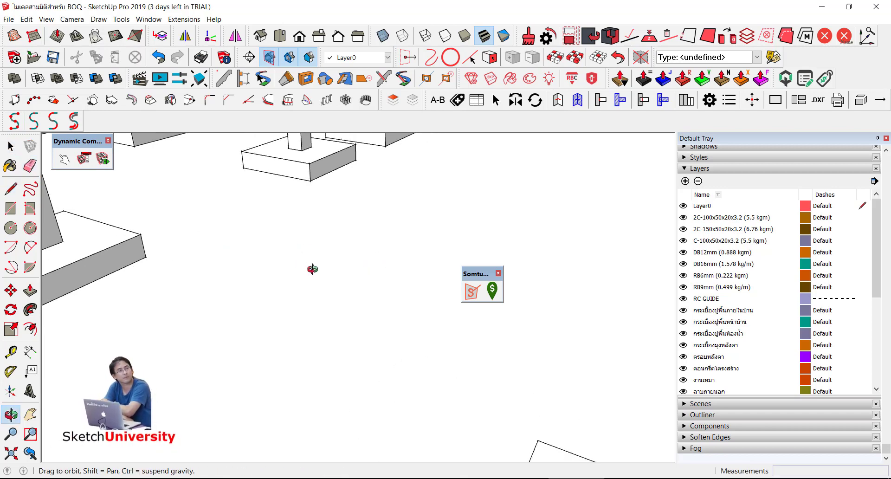
scroll(363, 262, up, 2)
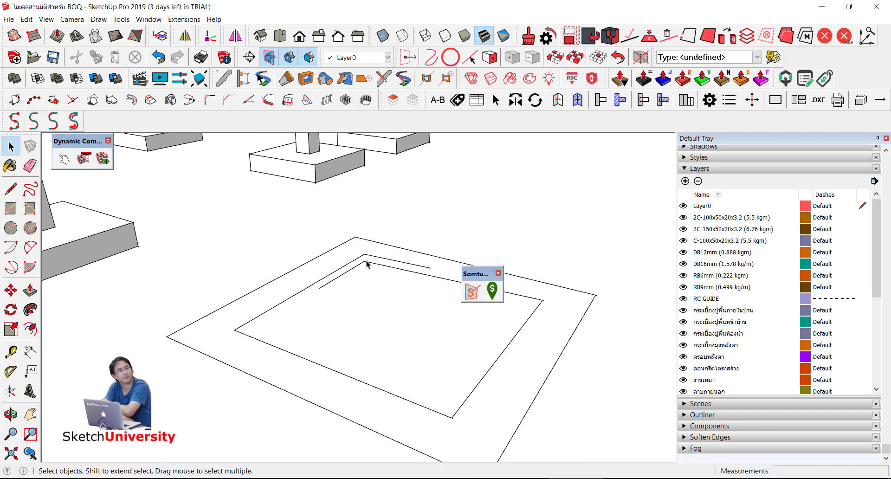
scroll(367, 263, up, 2)
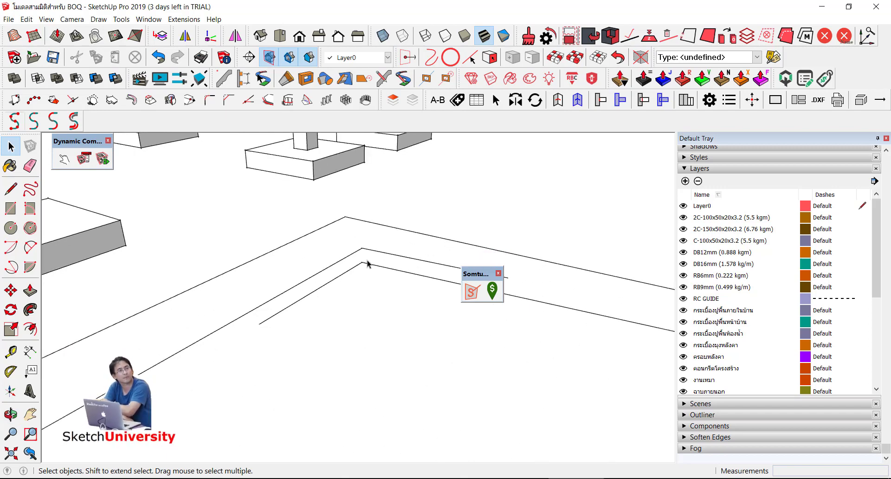
scroll(347, 279, down, 3)
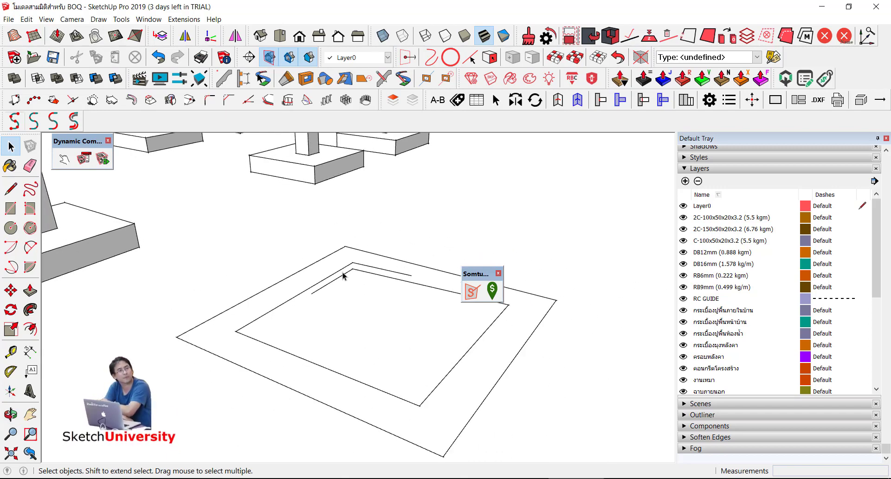
mouse_move(342, 276)
middle_down()
mouse_move(312, 256)
mouse_move(331, 272)
middle_up()
click(338, 266)
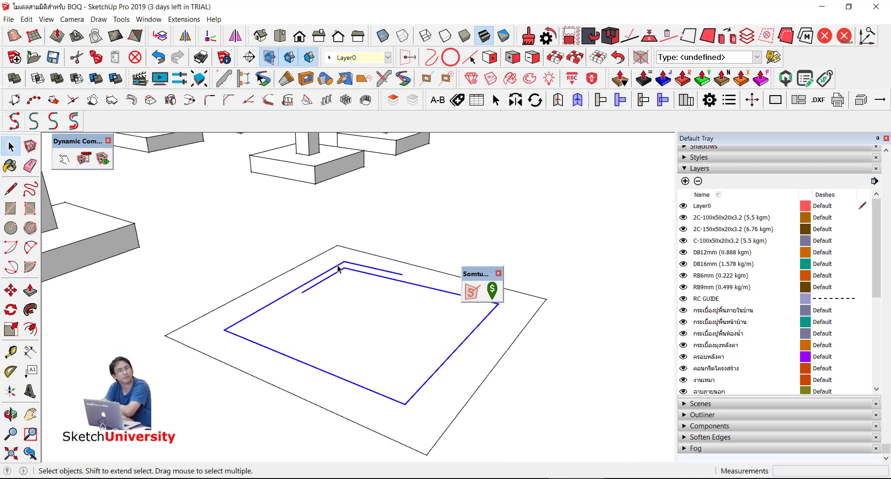
- Run Wire Bending and Routing with 6 mm wire diameter and 18 mm bending radius, then enter the result
click(184, 19)
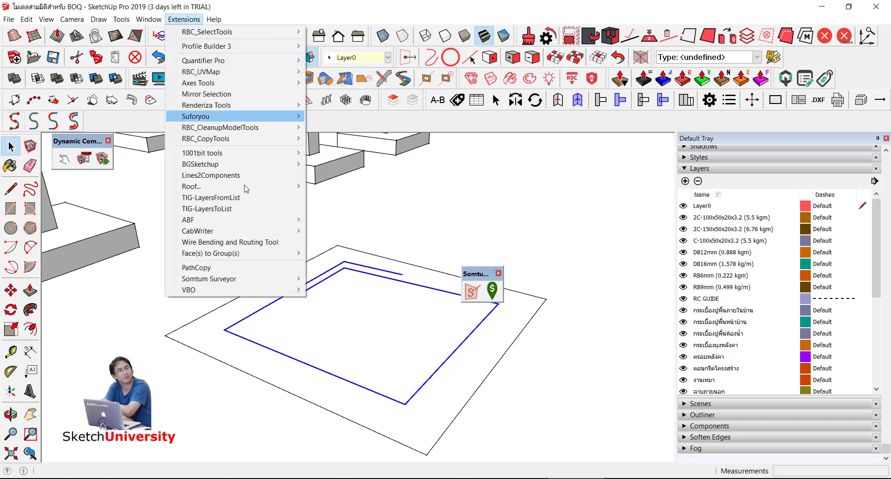
click(250, 242)
drag(466, 222, 427, 226)
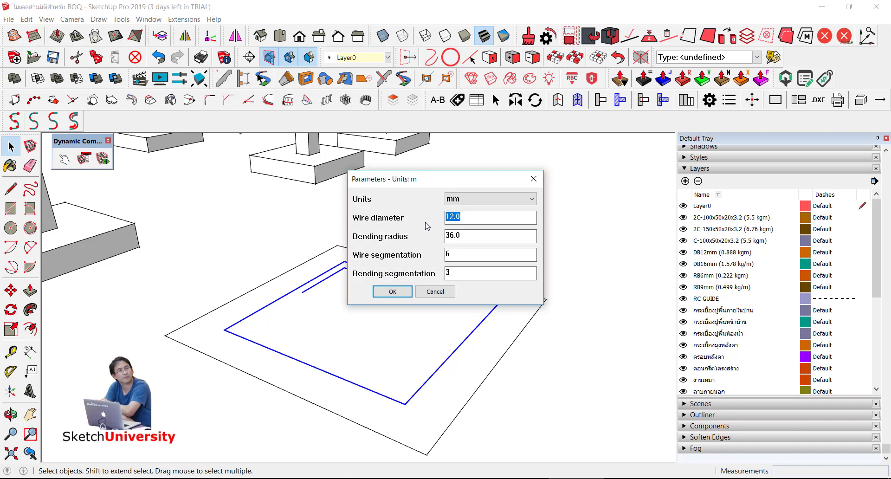
text(6)
key(Tab)
text(18)
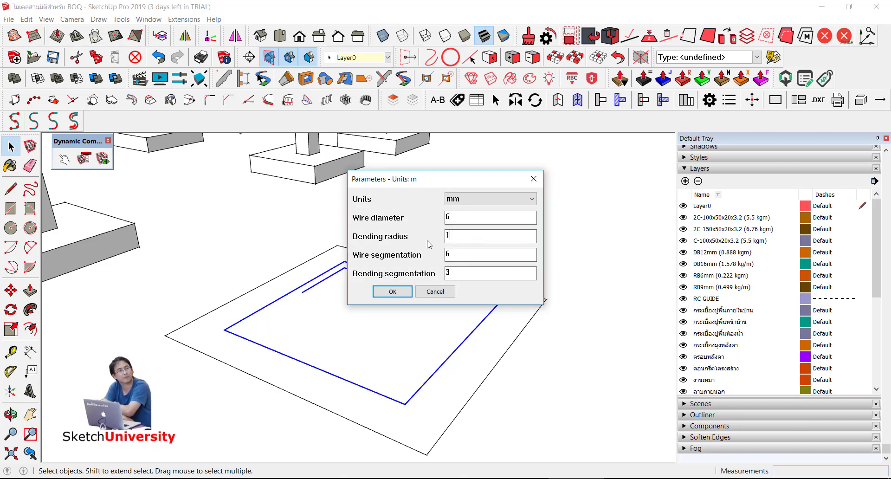
click(394, 292)
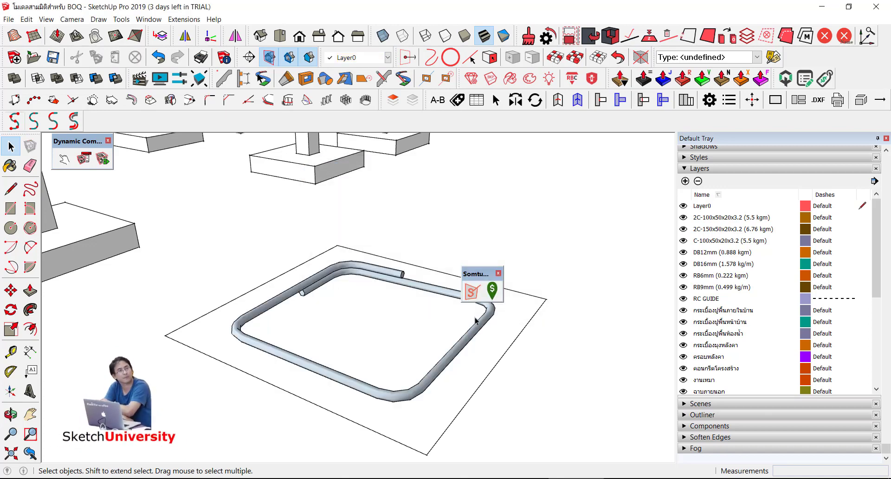
triple_click(482, 324)
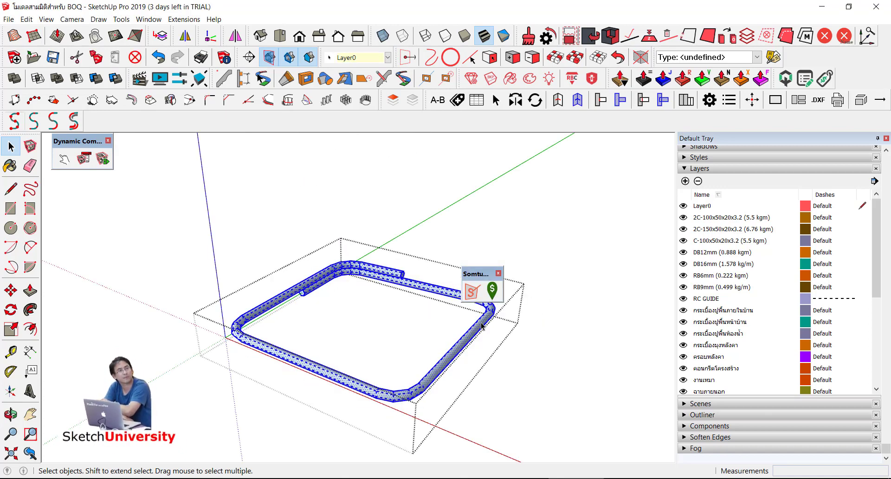
- Reverse the stirrup's faces and exit its group
right_click(482, 325)
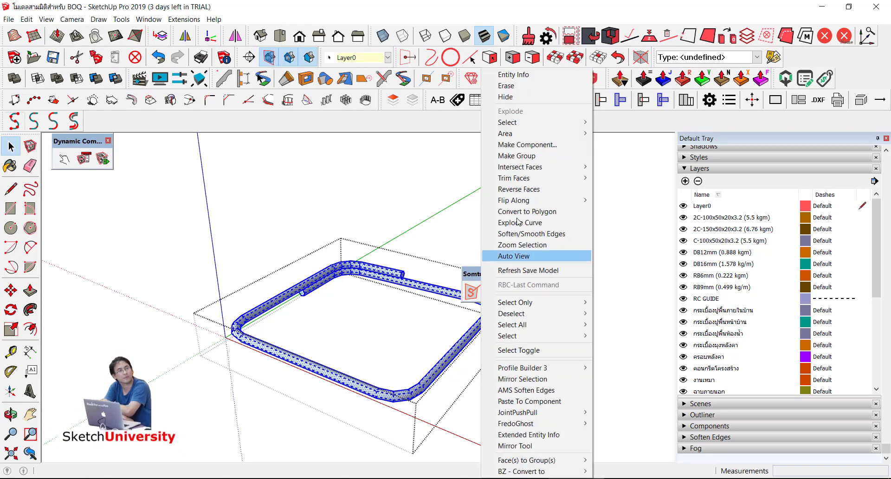
click(525, 189)
click(378, 249)
scroll(376, 260, down, 3)
scroll(373, 273, down, 2)
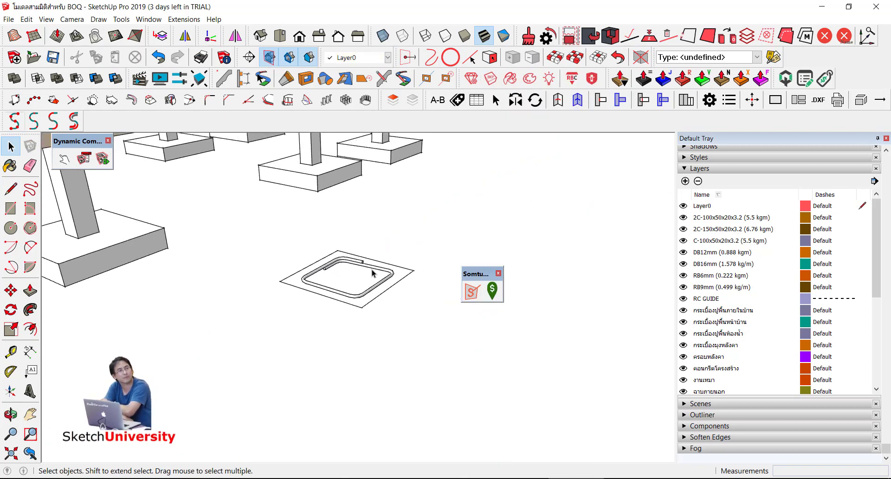
scroll(373, 274, up, 1)
- Make the stirrup group a component named STIRRUP-C1-RB6
right_click(382, 291)
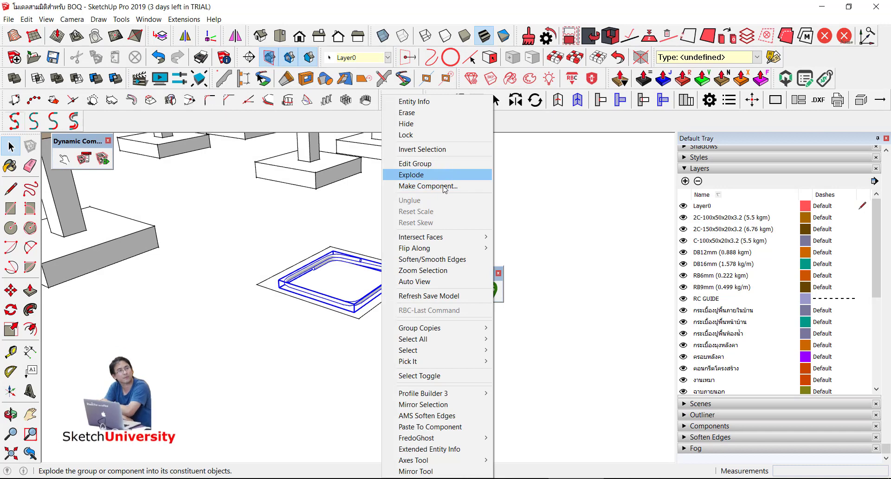
click(444, 186)
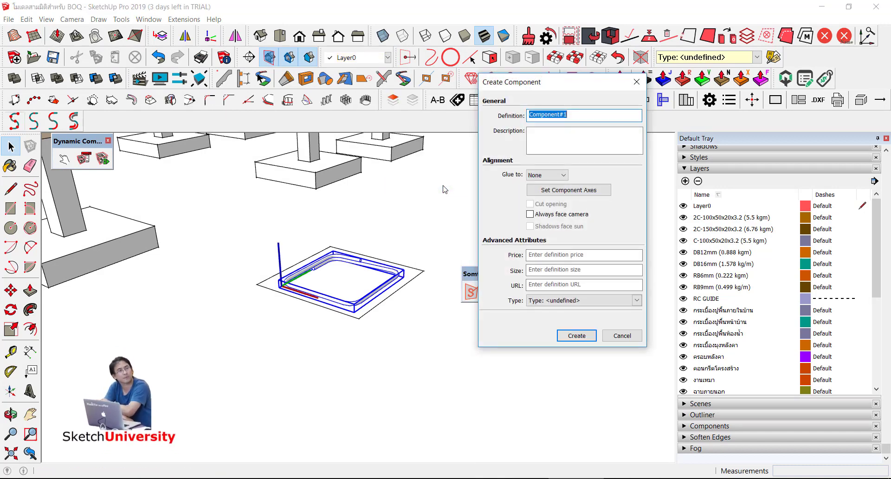
text(c)
text(IR)
key(BackSpace)
key(BackSpace)
key(BackSpace)
key(BackSpace)
text(S)
- Finish the stirrup component, then draw a line closing the square outline's open corner
click(577, 336)
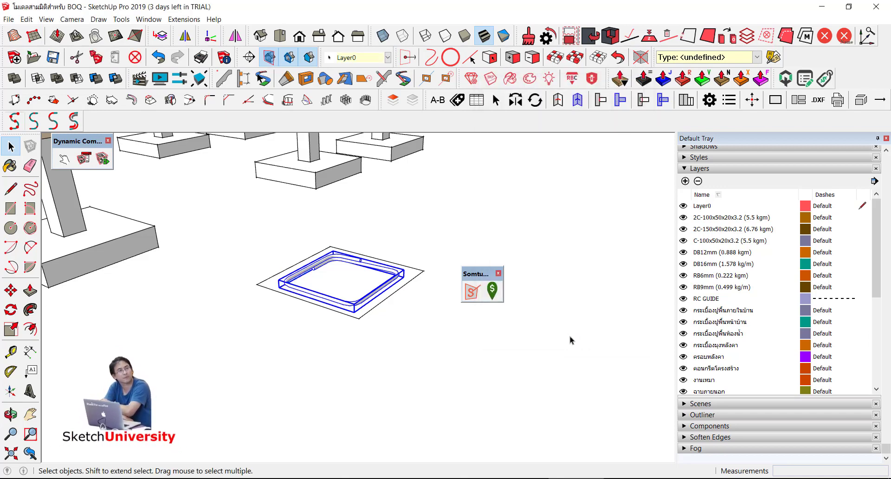
middle_drag(512, 338, 298, 278)
click(385, 276)
scroll(385, 276, up, 1)
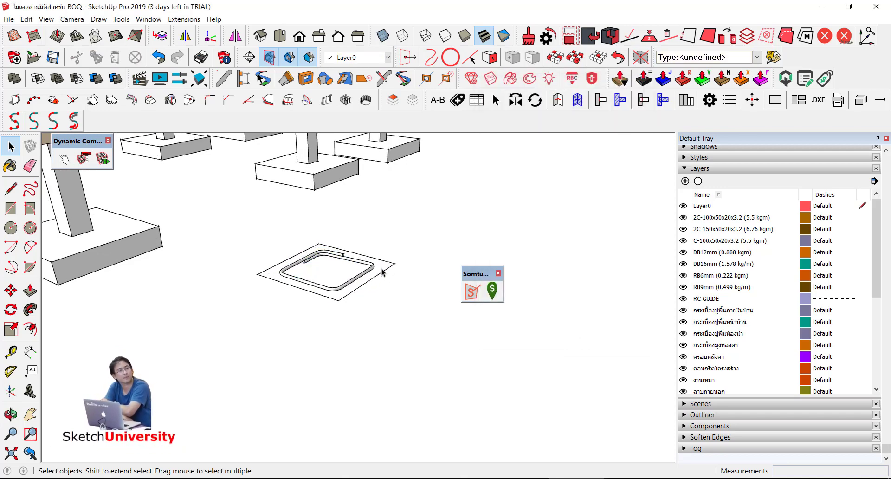
middle_drag(382, 272, 384, 281)
scroll(398, 258, up, 1)
scroll(404, 250, up, 1)
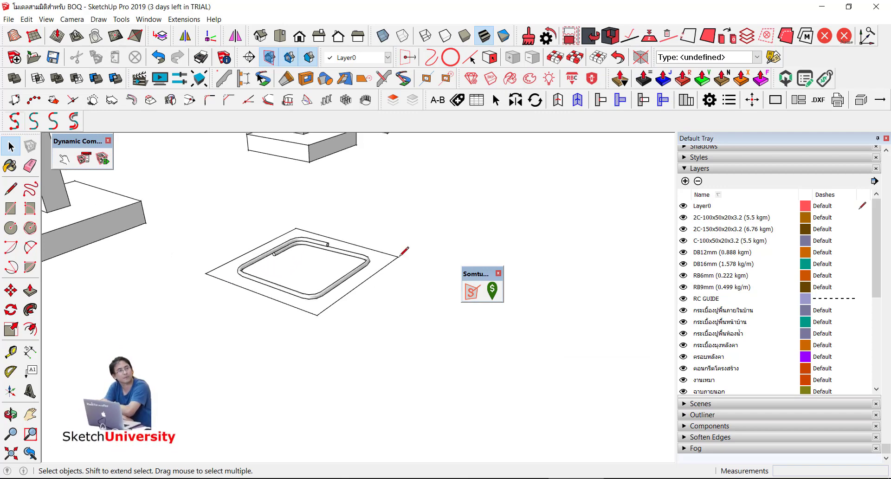
key(l)
click(398, 256)
click(317, 315)
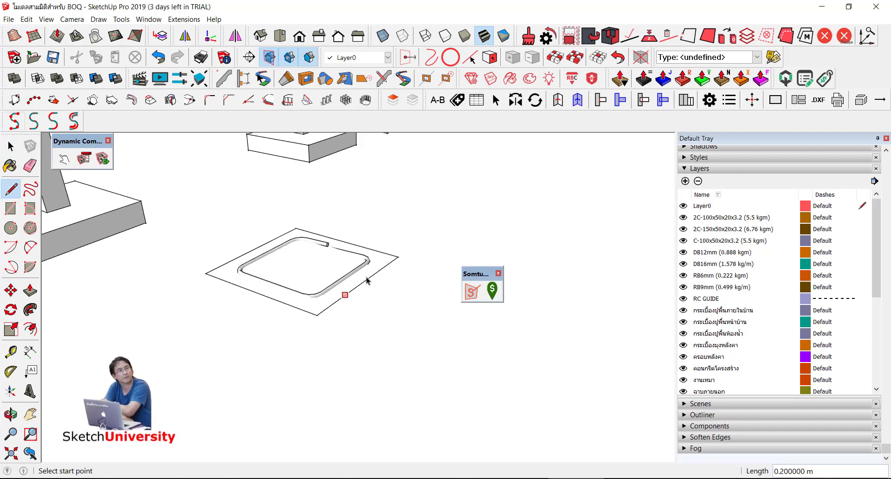
key(space)
- Move the stirrup 0.1 m down the blue axis
click(364, 271)
middle_drag(364, 271, 370, 248)
key(m)
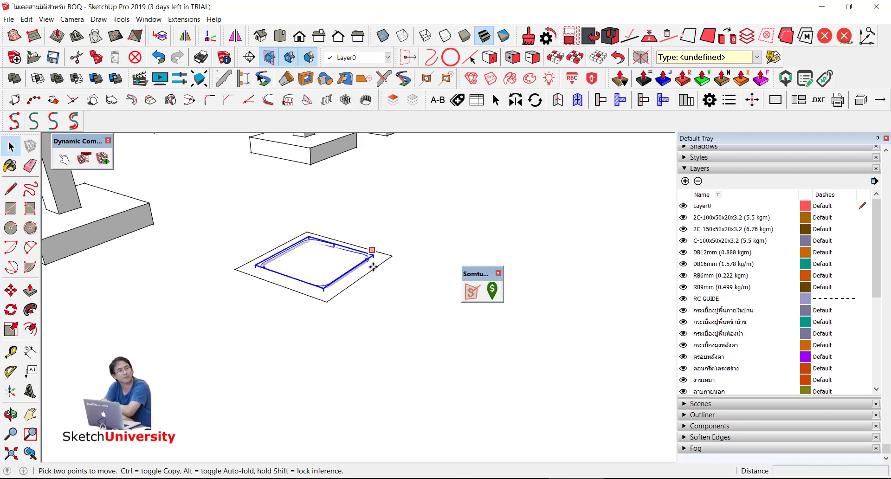
click(374, 270)
click(375, 321)
key(space)
- Select the square face sitting above the stirrup
scroll(320, 248, down, 2)
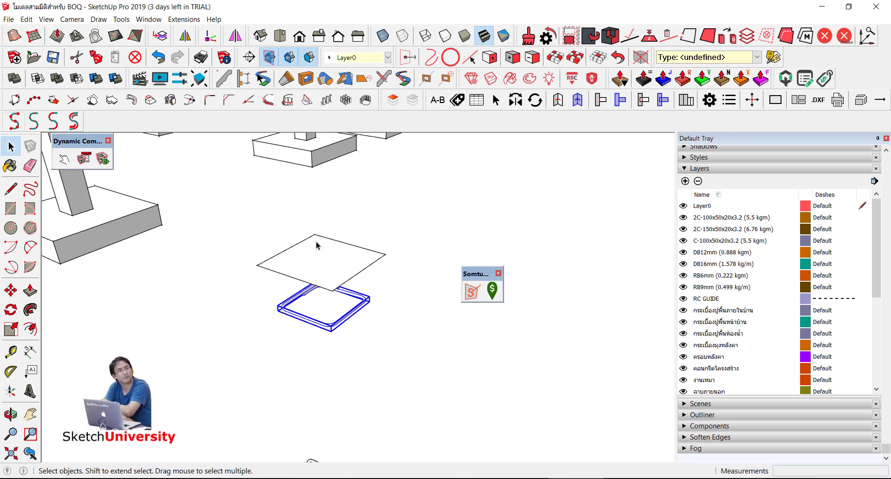
scroll(323, 251, down, 3)
click(325, 253)
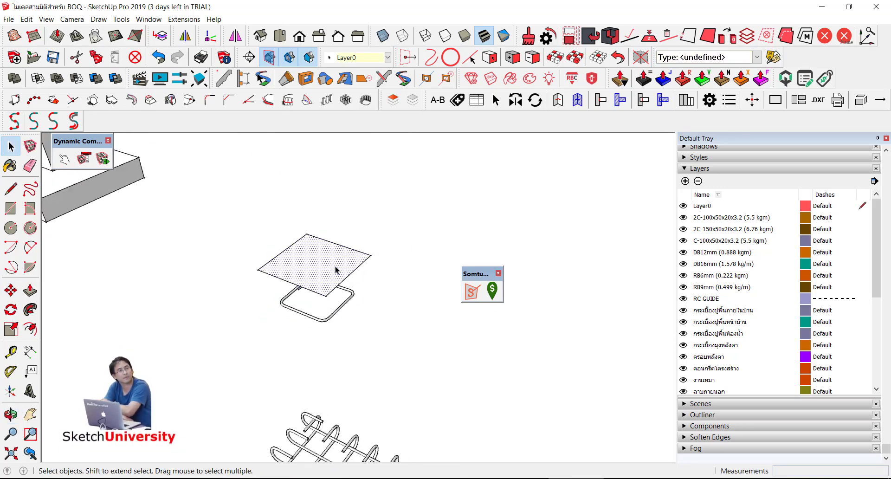
middle_drag(325, 258, 313, 240)
scroll(308, 252, up, 1)
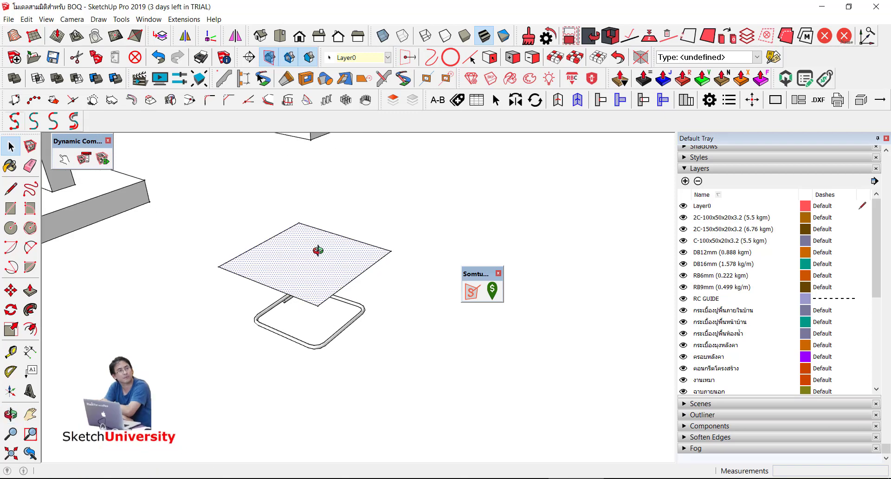
scroll(320, 253, up, 2)
- Offset the square face's edge 2.5 cm inward and select the new inner square
key(f)
click(384, 268)
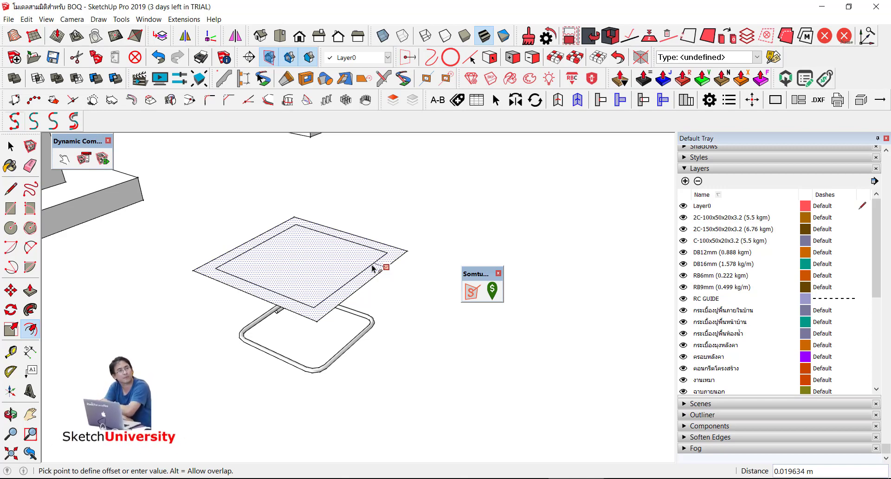
text(2.5CM)
key(Return)
key(space)
click(350, 261)
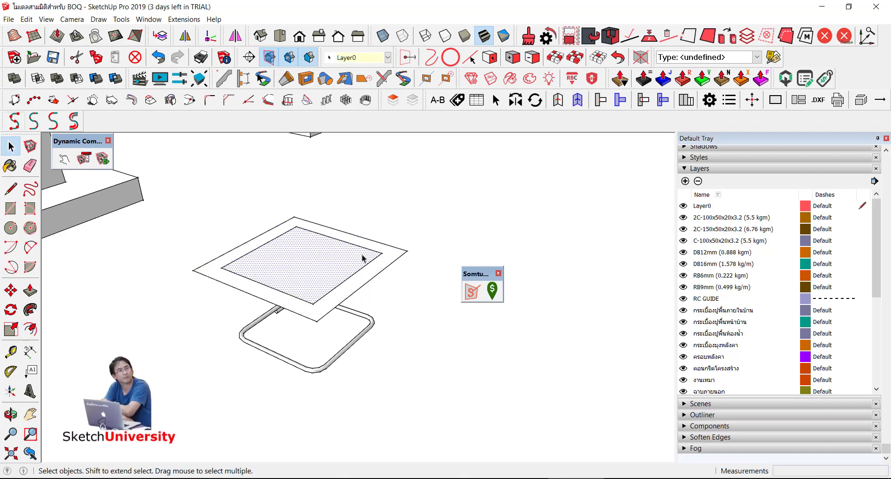
scroll(373, 265, up, 2)
scroll(373, 266, up, 1)
- Offset the inner square a further 6 mm inward
key(f)
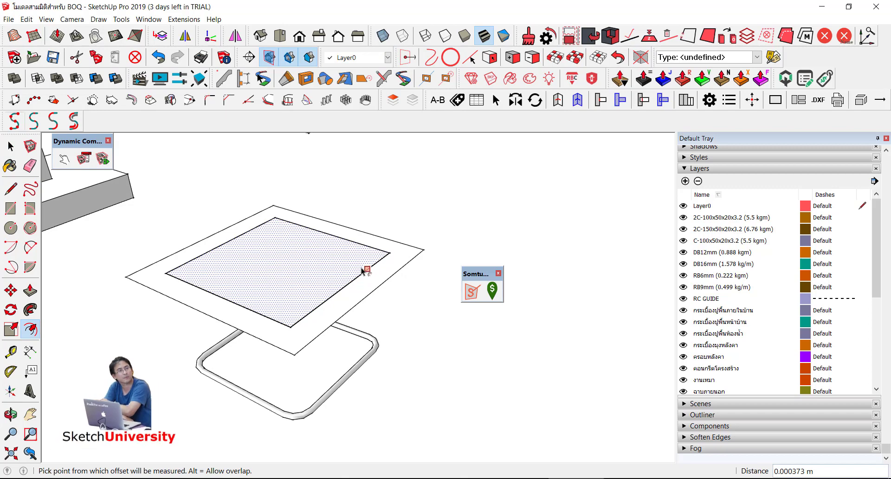
click(363, 269)
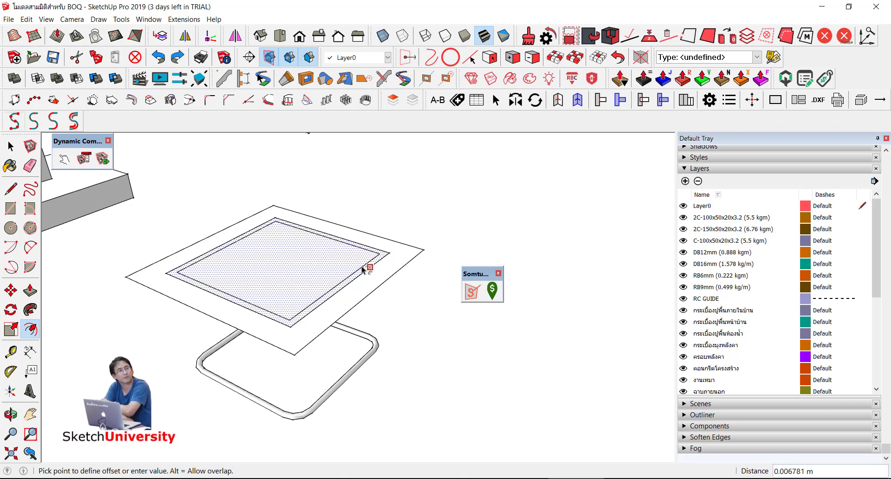
text(6MM)
key(Return)
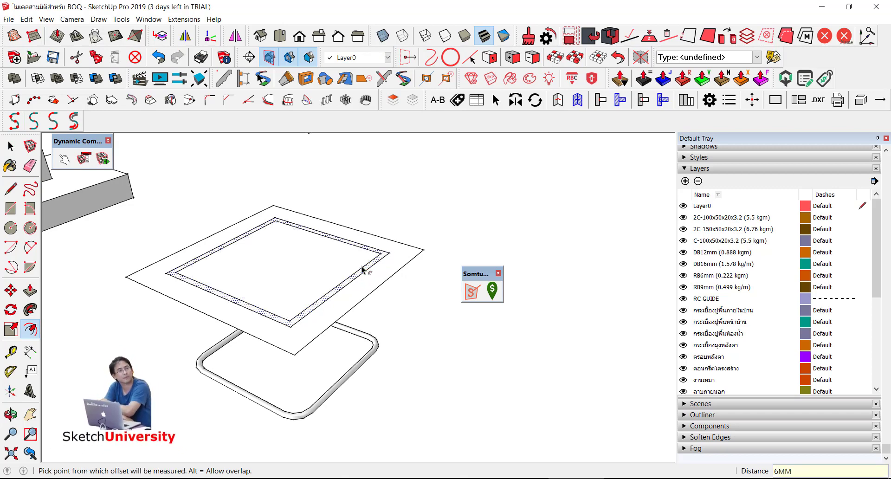
key(space)
scroll(354, 270, up, 1)
scroll(352, 273, up, 2)
scroll(353, 272, up, 2)
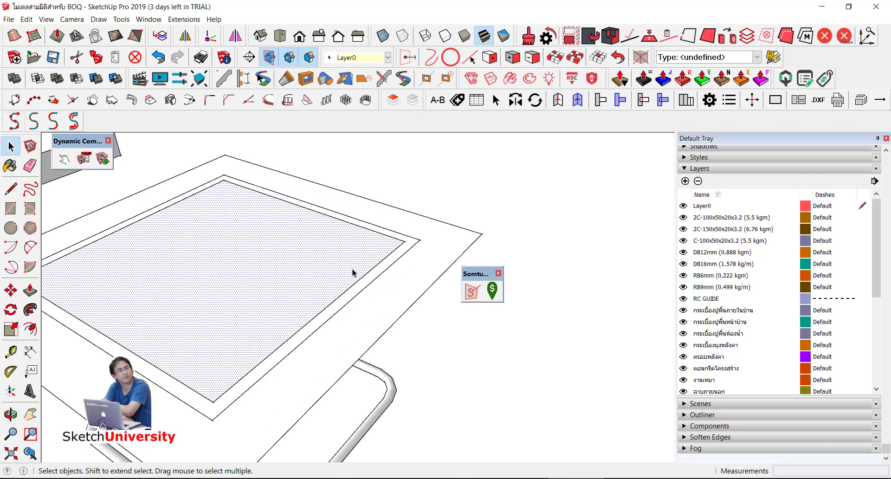
- Offset the face inward once more by 7.5 mm
key(f)
click(366, 271)
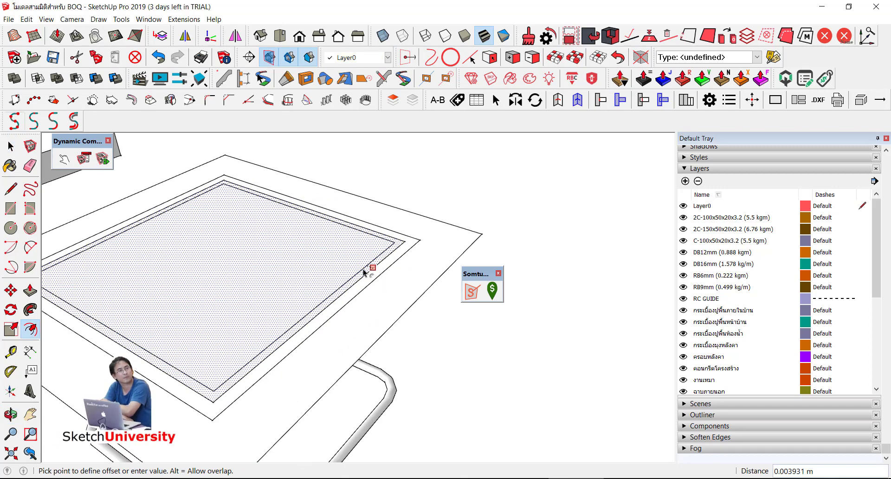
text(7.5MM)
key(Return)
key(space)
scroll(348, 269, down, 5)
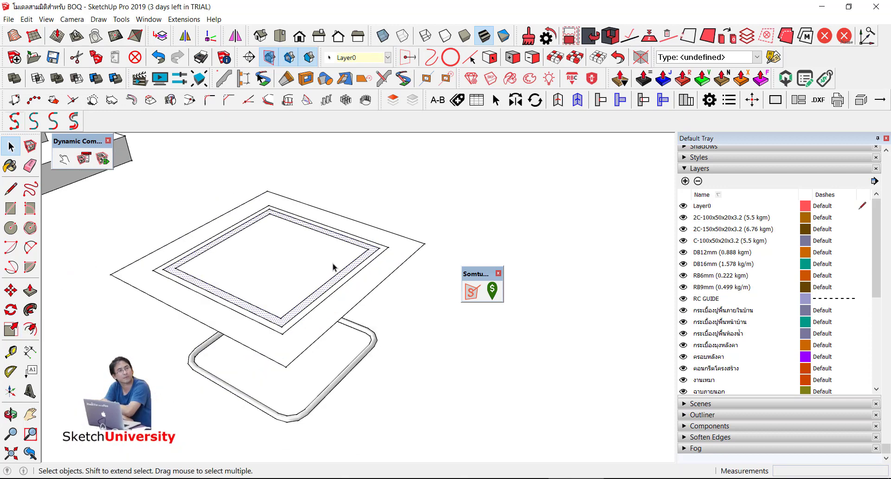
middle_drag(334, 264, 331, 217)
- Draw a vertical guide line from the inner square's corner
key(l)
scroll(356, 245, up, 1)
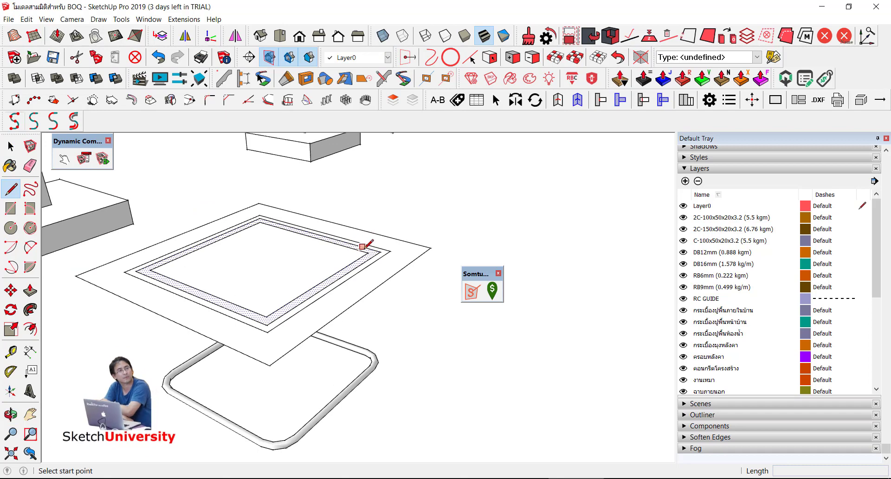
click(368, 252)
scroll(362, 144, down, 5)
scroll(353, 181, up, 2)
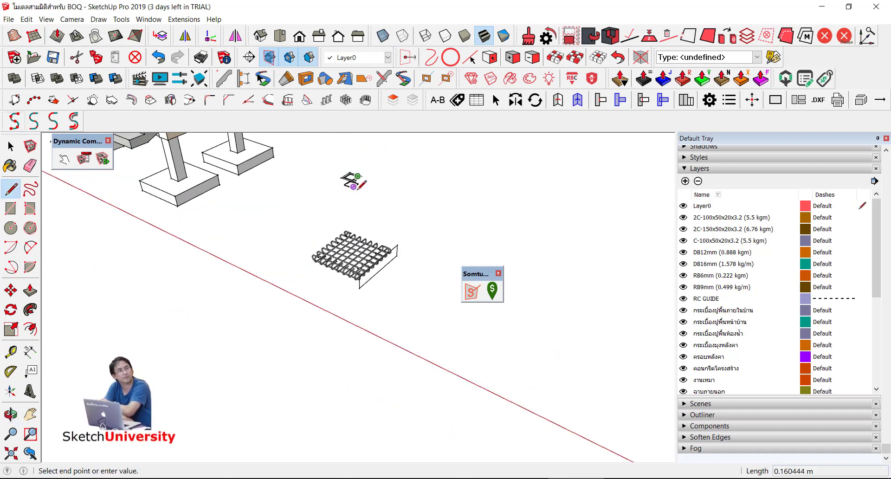
scroll(360, 217, up, 2)
click(358, 245)
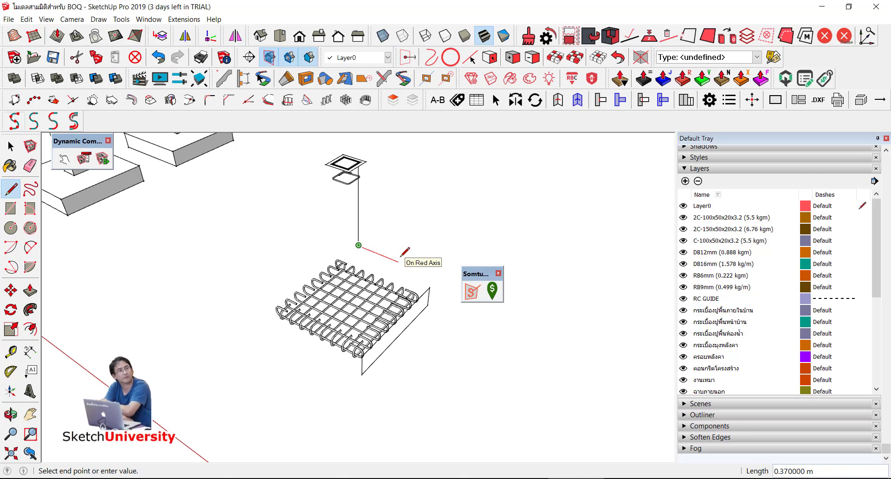
text(.2)
text(3)
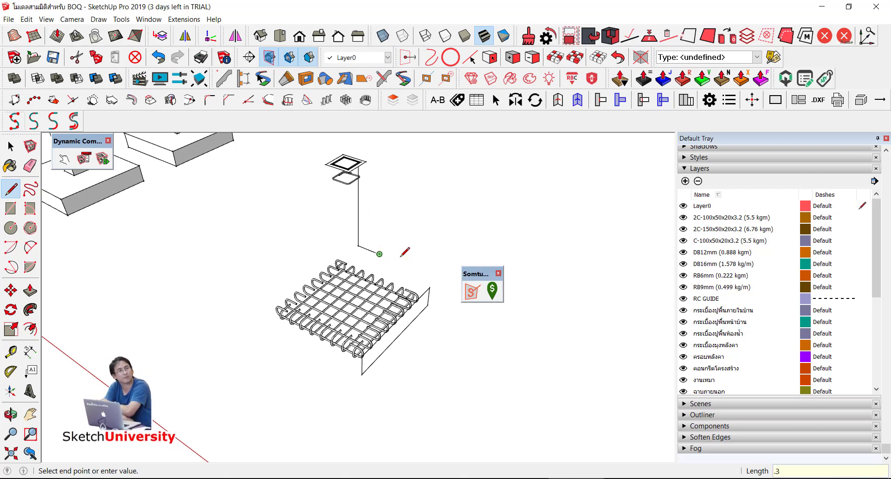
key(Return)
key(space)
- Select the guide path, then narrow the selection to the vertical guide line
mouse_move(391, 261)
middle_down()
mouse_move(423, 254)
mouse_move(363, 257)
mouse_move(375, 258)
middle_up()
triple_click(375, 258)
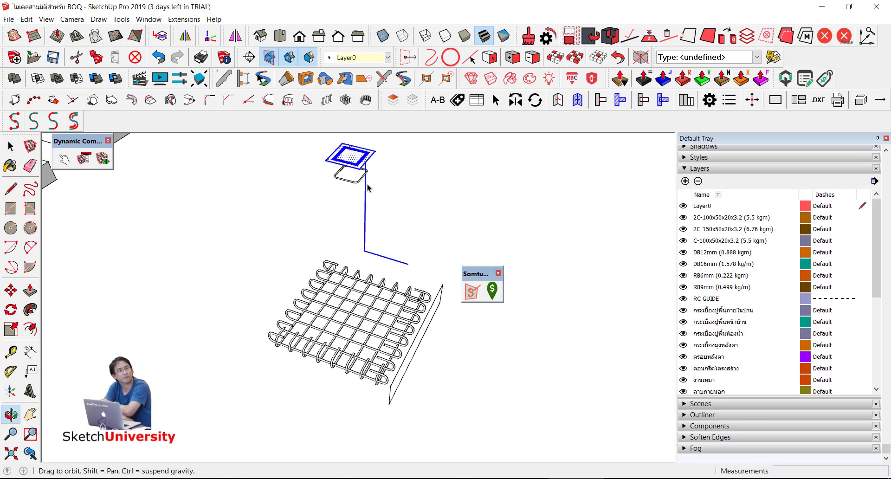
scroll(364, 183, up, 2)
scroll(352, 134, up, 3)
mouse_move(352, 134)
middle_down()
mouse_move(354, 175)
mouse_move(339, 175)
mouse_move(329, 197)
middle_up()
scroll(329, 197, up, 1)
scroll(350, 159, up, 1)
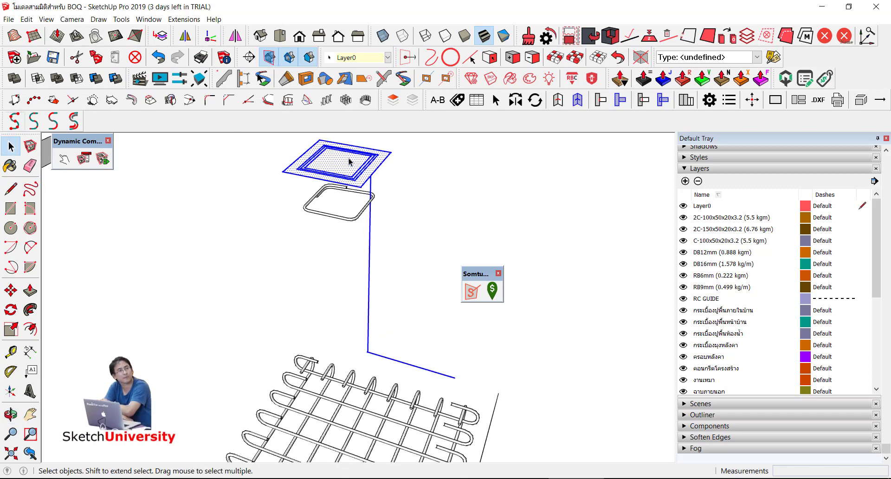
scroll(371, 167, up, 1)
scroll(374, 177, up, 1)
key(space)
click(373, 177)
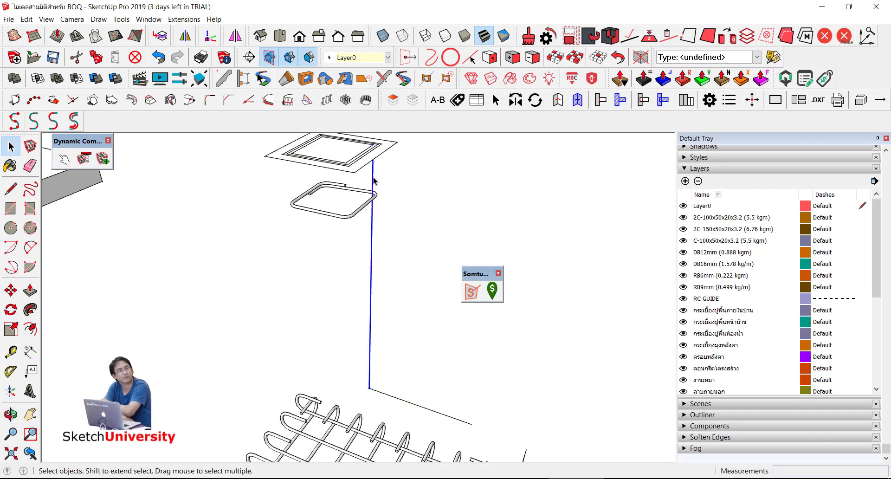
scroll(385, 266, down, 1)
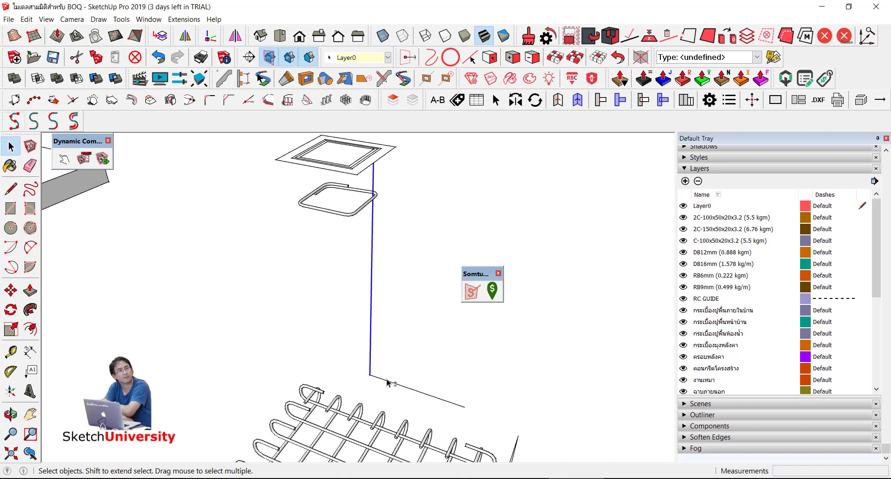
- Rotate the guide line's bottom leg 45° about its corner and select the whole L path
mouse_move(374, 354)
middle_down()
mouse_move(414, 279)
mouse_move(378, 312)
mouse_move(368, 343)
mouse_move(342, 350)
mouse_move(442, 396)
middle_up()
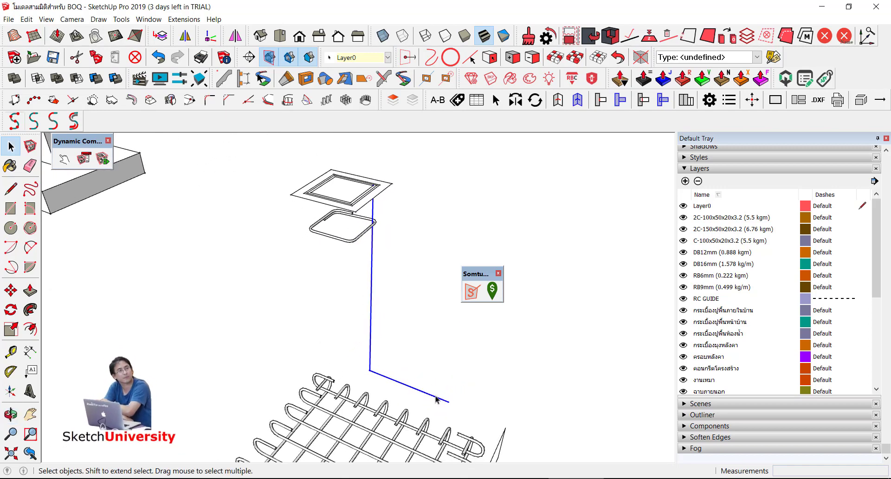
click(437, 398)
key(q)
click(369, 370)
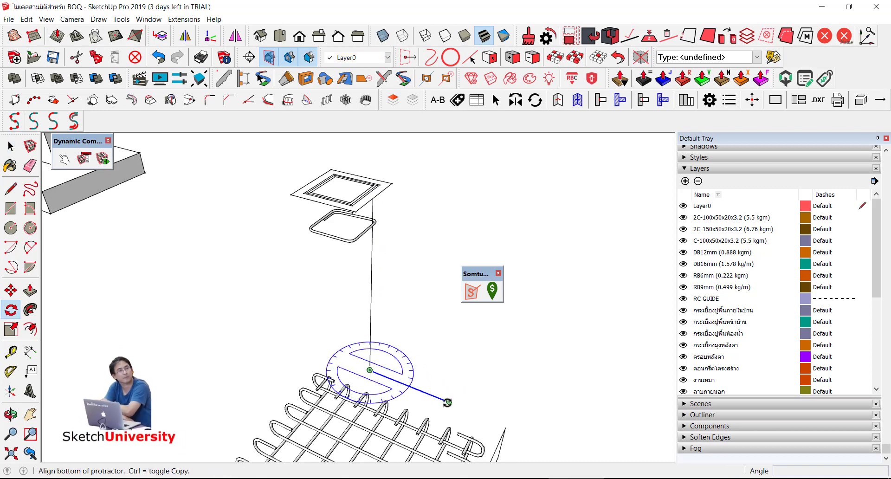
click(447, 402)
text(45)
key(Return)
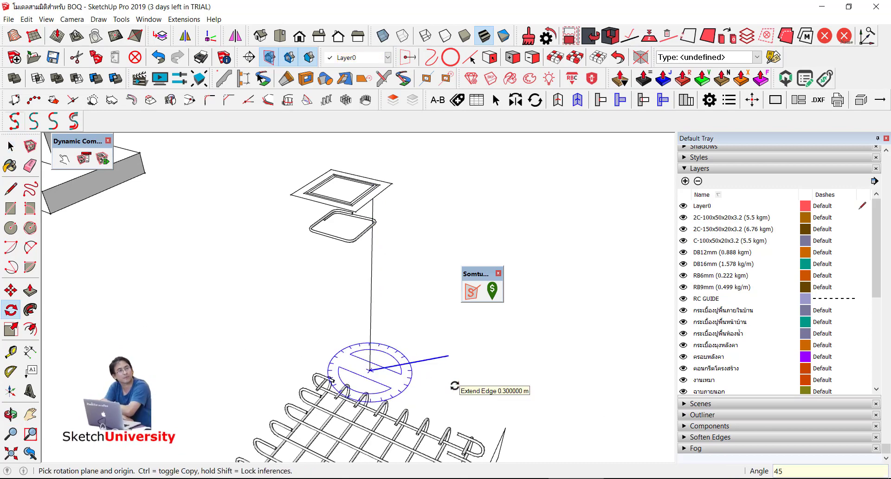
key(space)
drag(367, 355, 365, 279)
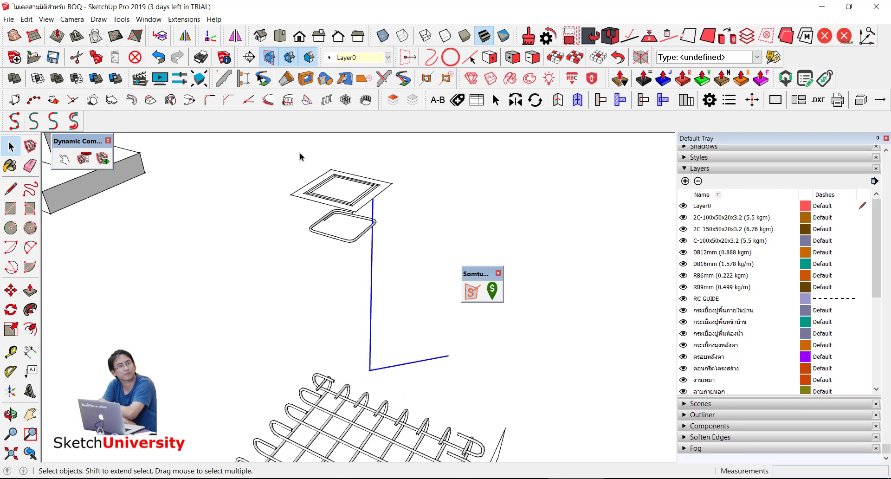
click(184, 19)
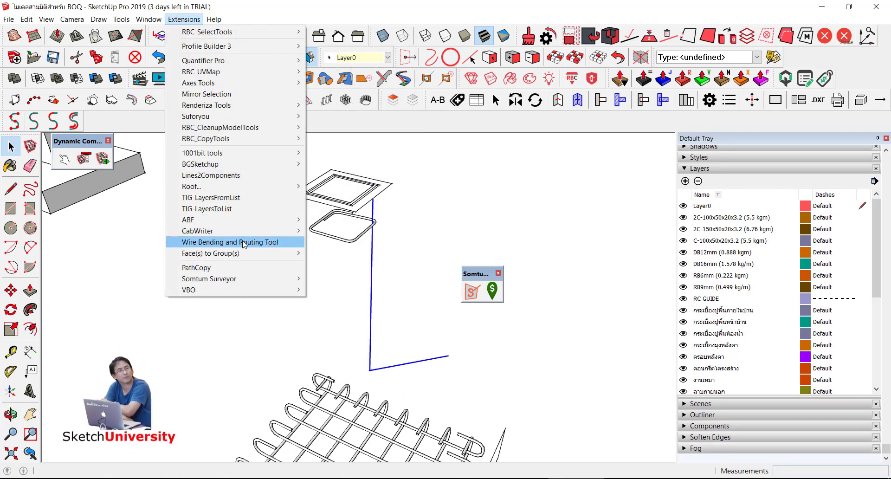
- Bend the L path with Wire Bending and Routing: wire diameter 12, bending radius 36
click(243, 242)
text(12)
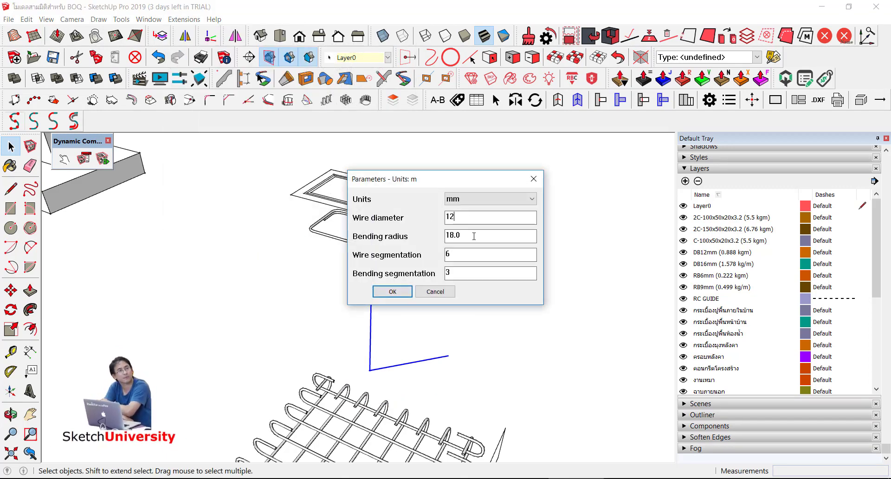
text(36)
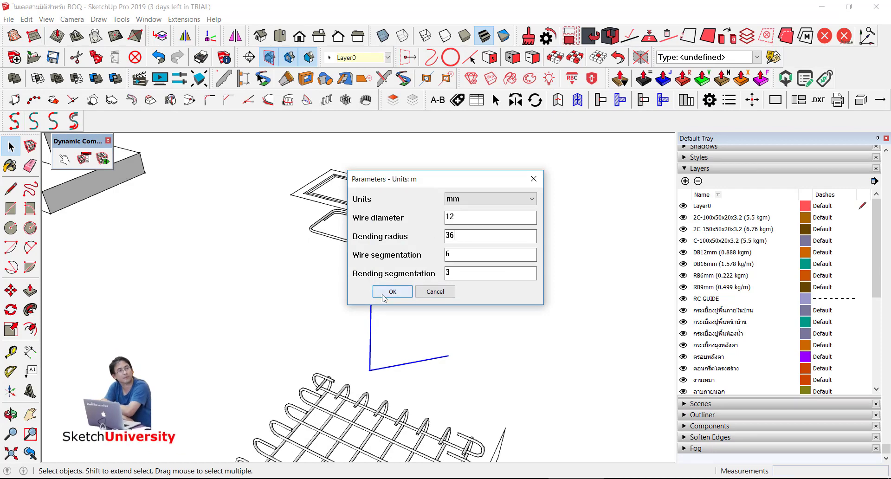
click(392, 291)
click(563, 306)
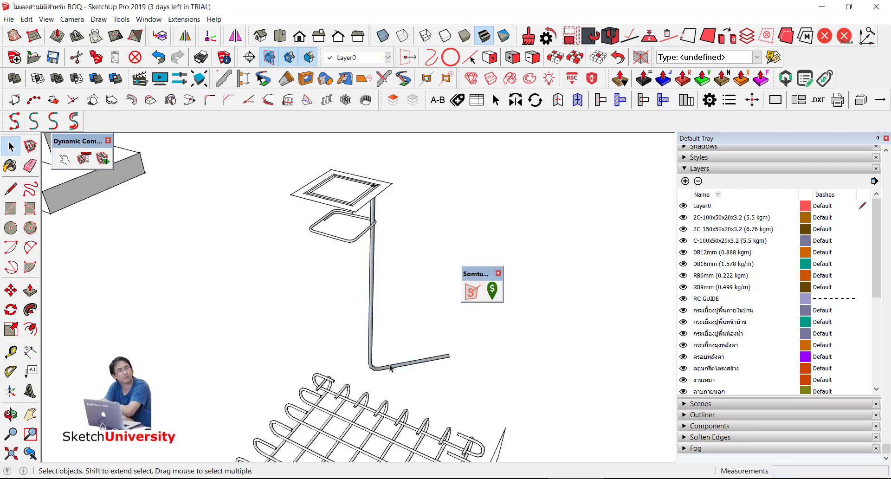
double_click(389, 367)
right_click(390, 367)
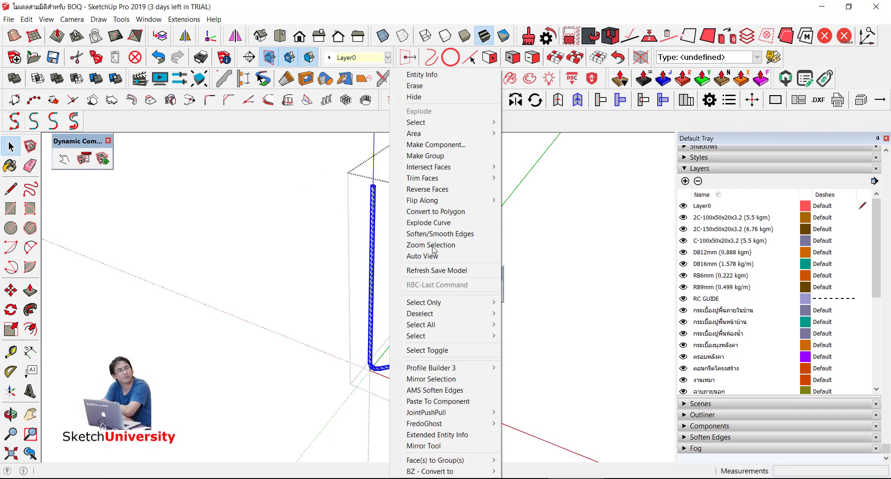
key(Escape)
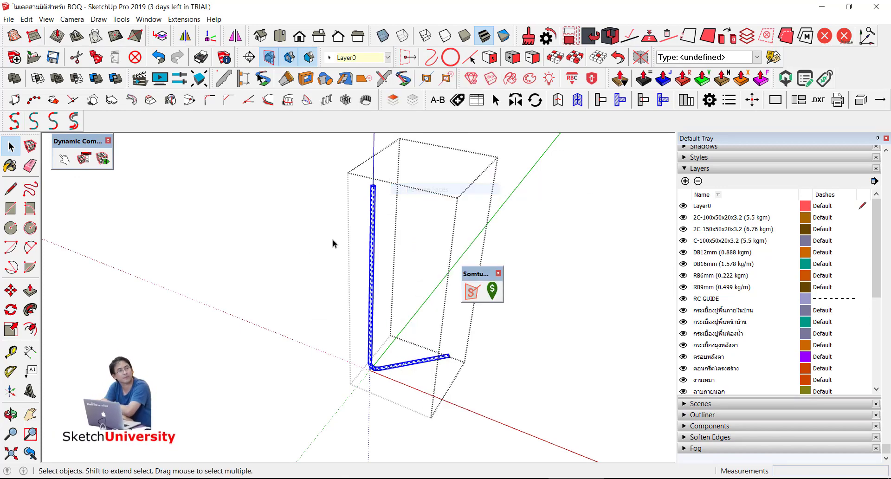
key(Escape)
scroll(380, 231, down, 3)
mouse_move(381, 230)
middle_down()
mouse_move(354, 226)
mouse_move(358, 253)
middle_up()
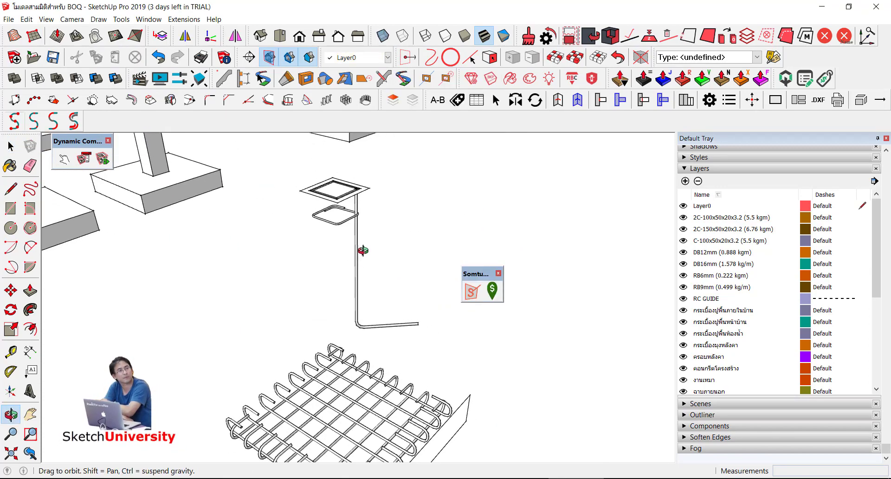
- Make the bent rebar group a component with definition name MAIN STEEL-C1-DB12
click(357, 256)
right_click(357, 256)
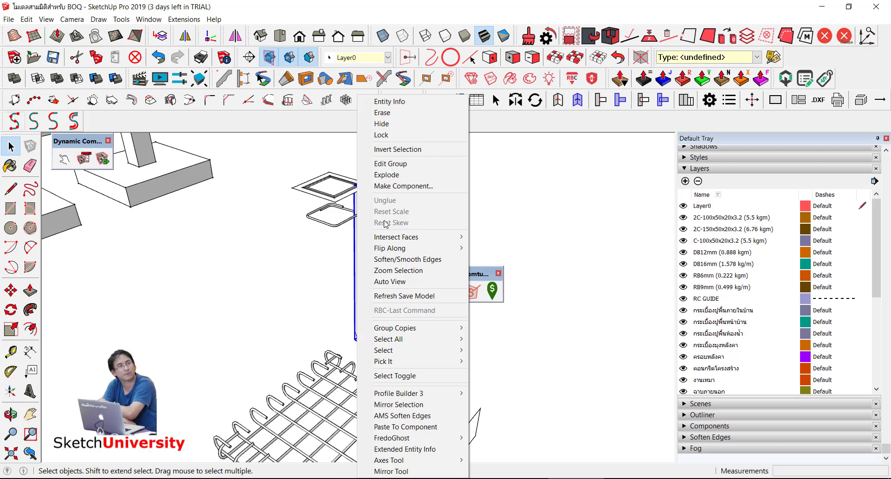
click(408, 188)
text(MAIN STEEL-C1-DB12)
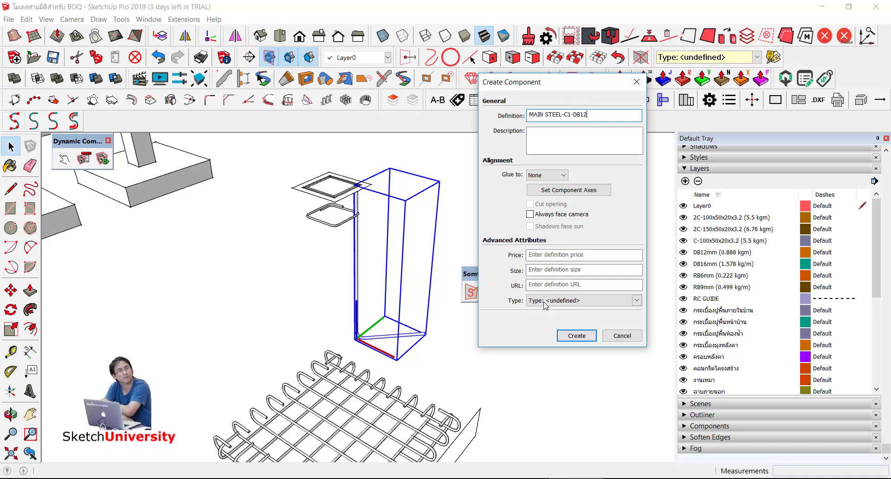
click(567, 336)
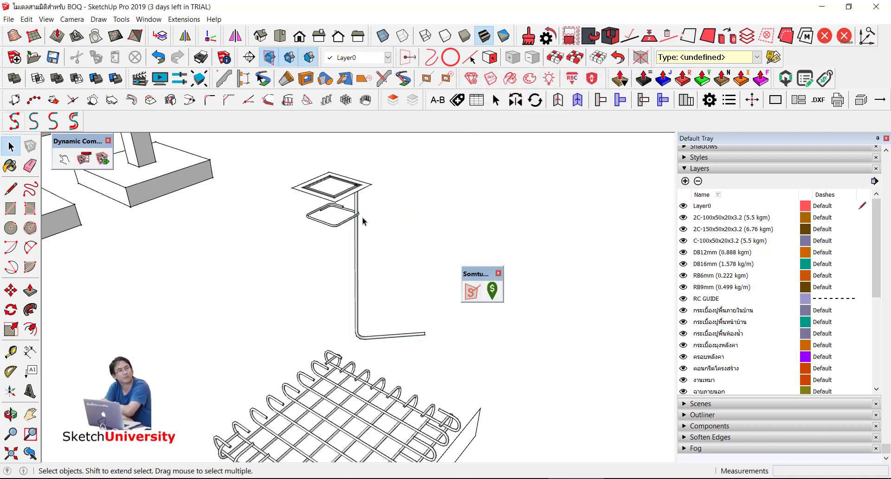
- Draw a diagonal across the top square to locate its centre
click(357, 234)
middle_drag(358, 234, 361, 284)
scroll(324, 222, up, 2)
scroll(312, 210, up, 2)
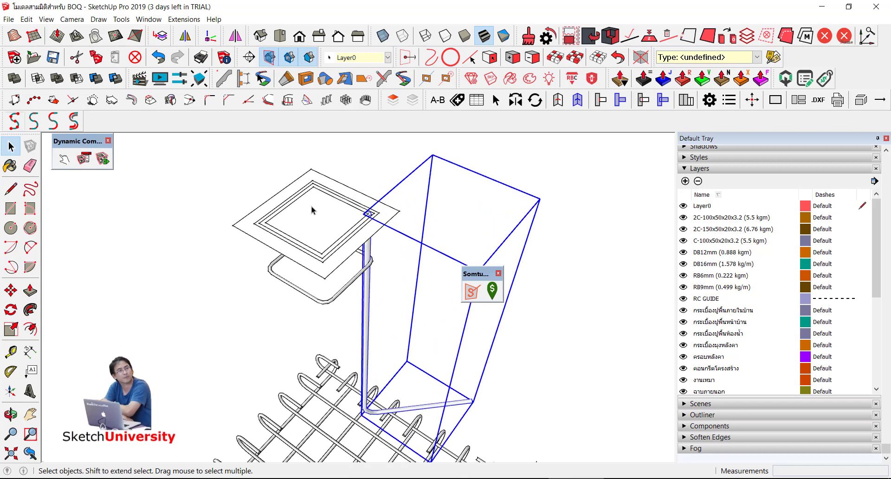
key(l)
click(324, 266)
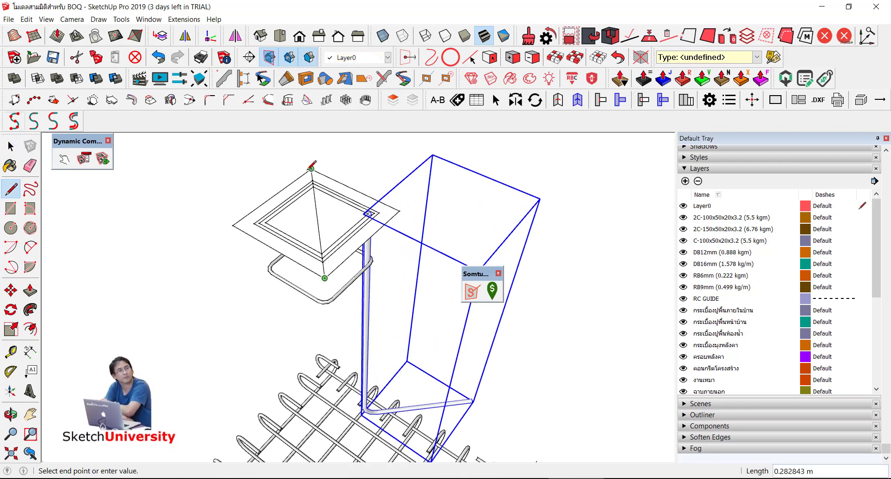
click(310, 169)
scroll(310, 168, down, 1)
key(space)
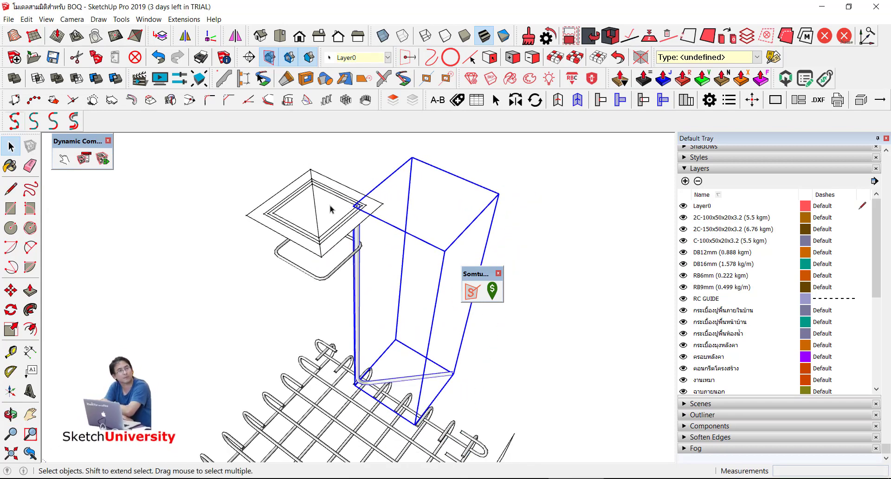
- Rotate-copy the main bar 90° about the centre to fill all four corners
key(q)
click(315, 208)
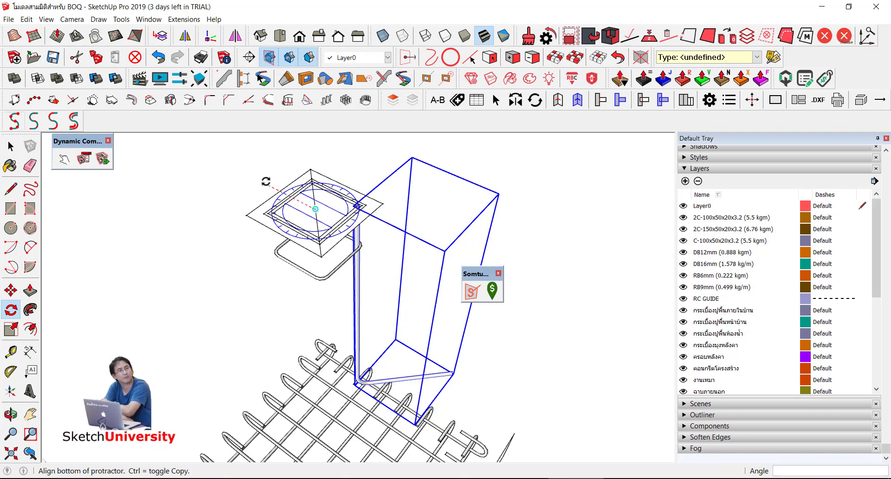
click(266, 181)
text(90)
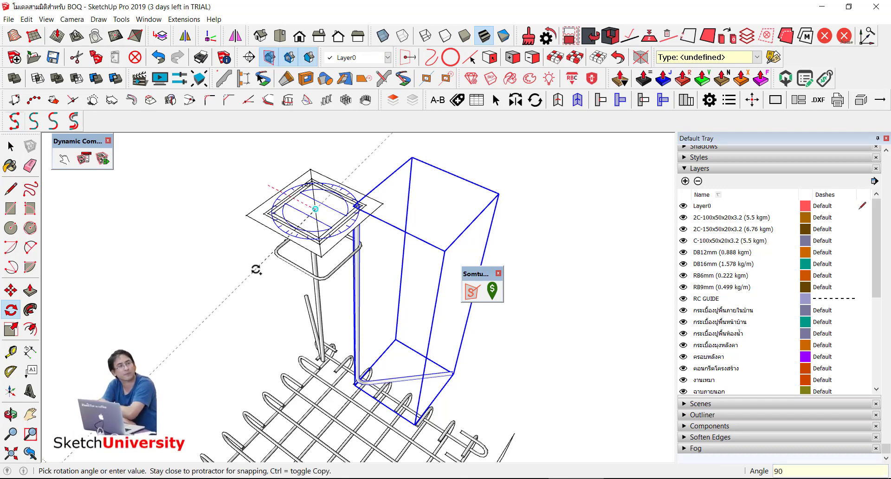
click(256, 269)
text(X3)
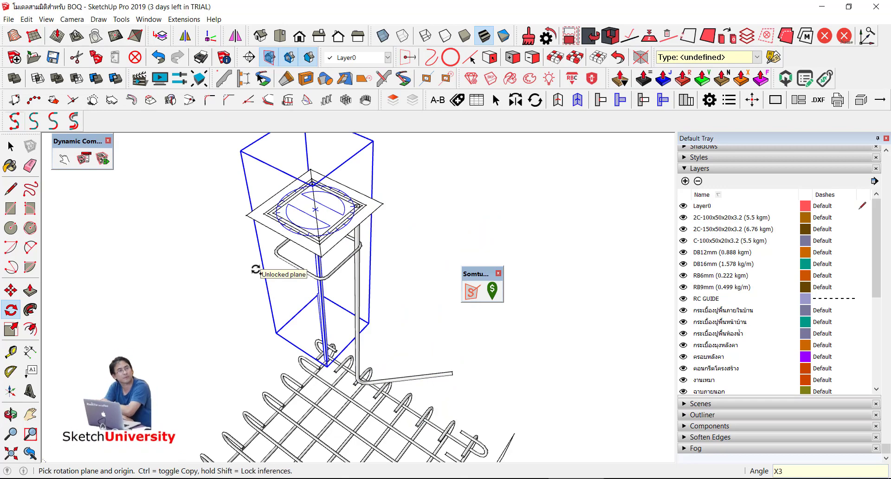
key(Return)
key(space)
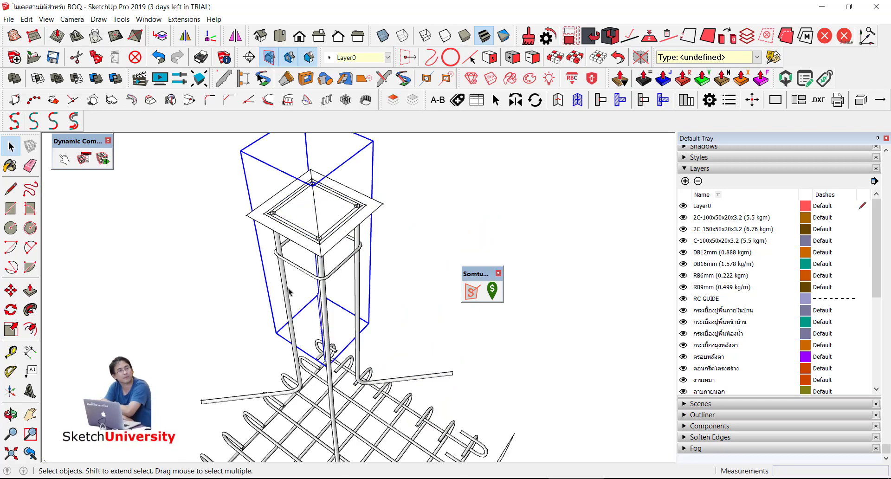
mouse_move(325, 232)
middle_down()
mouse_move(358, 211)
mouse_move(407, 235)
middle_up()
double_click(357, 209)
- Delete the helper top plate and select the column rebar near the footing
key(Delete)
drag(398, 232, 328, 179)
scroll(388, 324, up, 3)
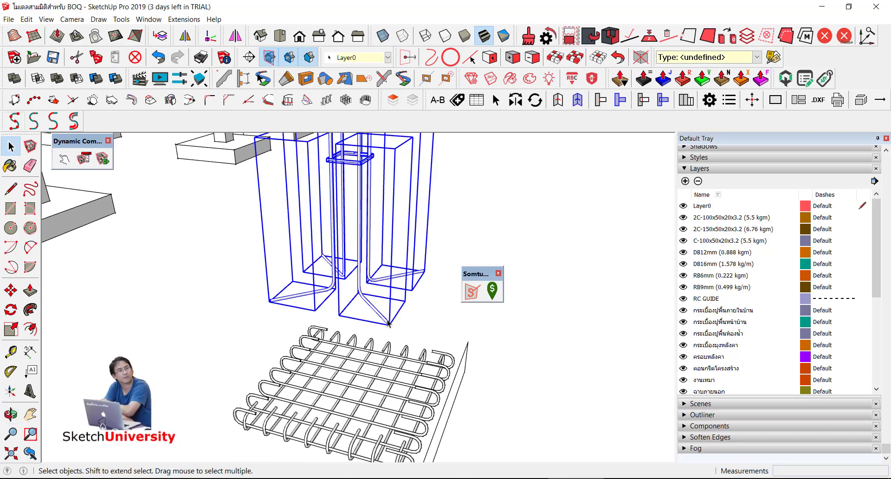
middle_drag(388, 323, 391, 293)
scroll(408, 289, up, 2)
scroll(410, 288, up, 2)
scroll(410, 288, up, 2)
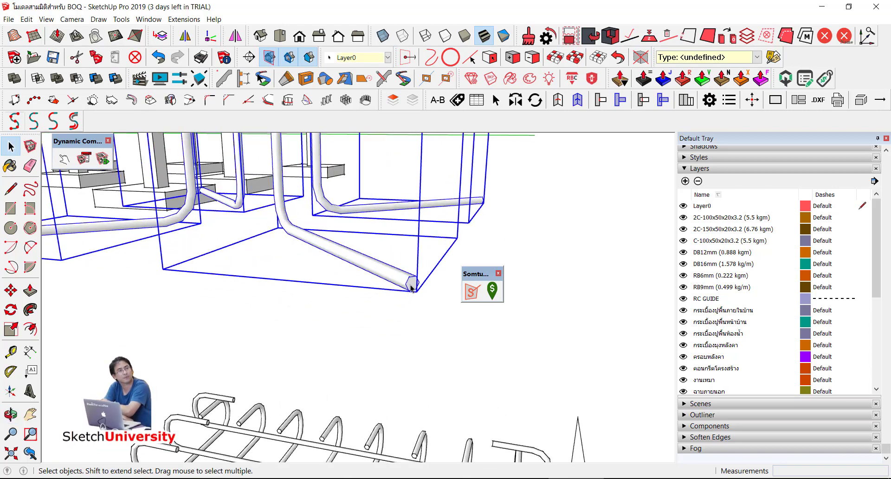
scroll(411, 288, up, 2)
scroll(409, 291, up, 2)
- Begin a move from a bar end, then orbit around the rebar cage
key(m)
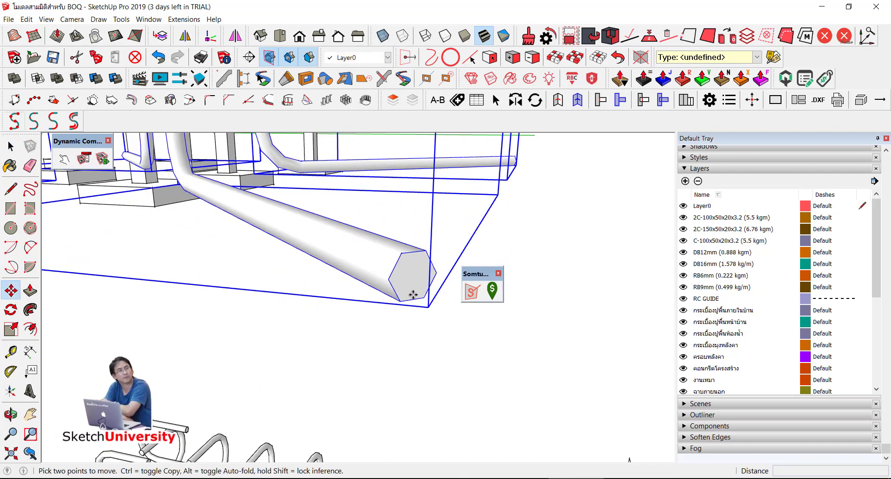
click(412, 294)
scroll(385, 223, down, 3)
scroll(407, 376, down, 2)
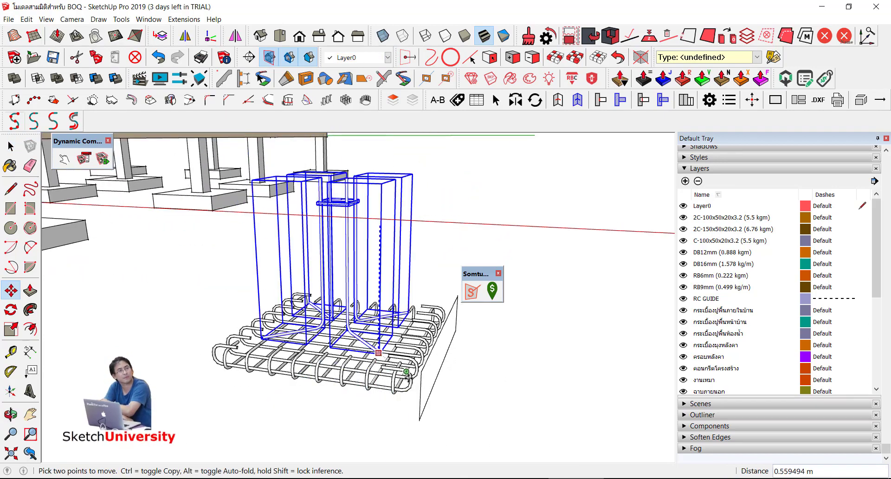
scroll(399, 386, up, 4)
scroll(418, 322, down, 2)
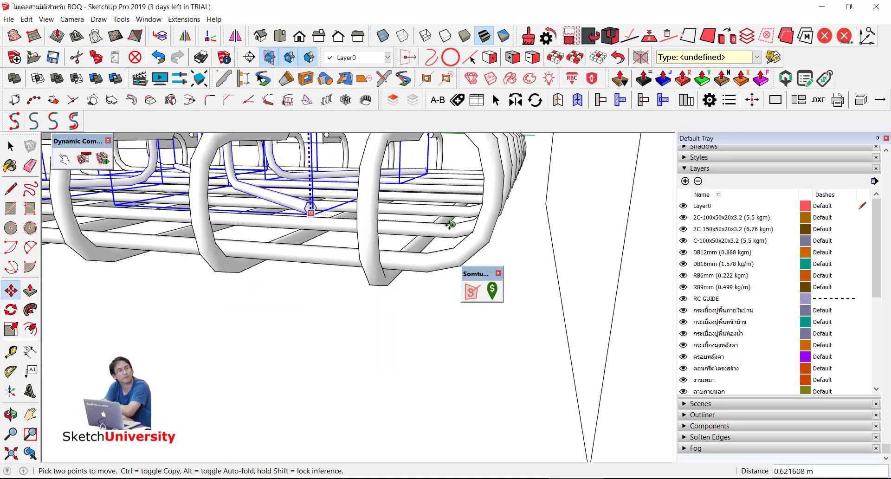
mouse_move(358, 226)
middle_down()
mouse_move(394, 268)
mouse_move(330, 330)
mouse_move(324, 355)
mouse_move(302, 214)
mouse_move(328, 218)
mouse_move(348, 200)
middle_up()
key(space)
- Move the column stirrup down to the base of the column bars
click(297, 207)
key(m)
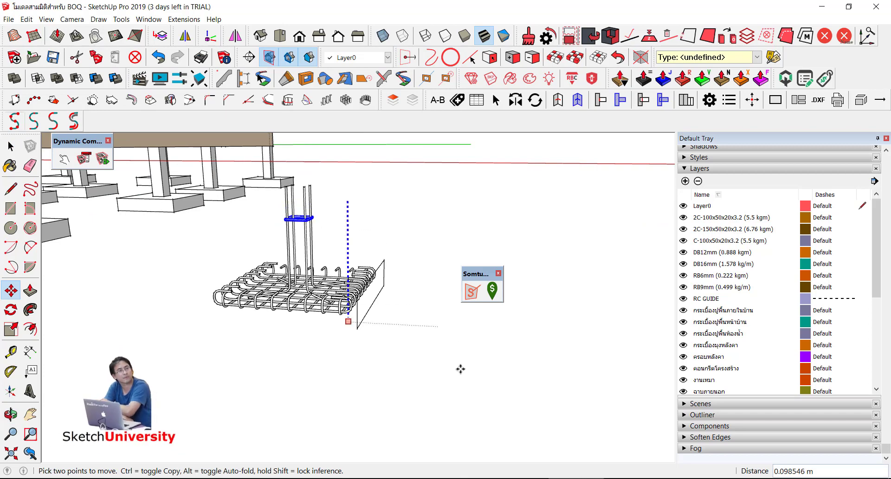
scroll(314, 215, up, 2)
scroll(314, 215, up, 2)
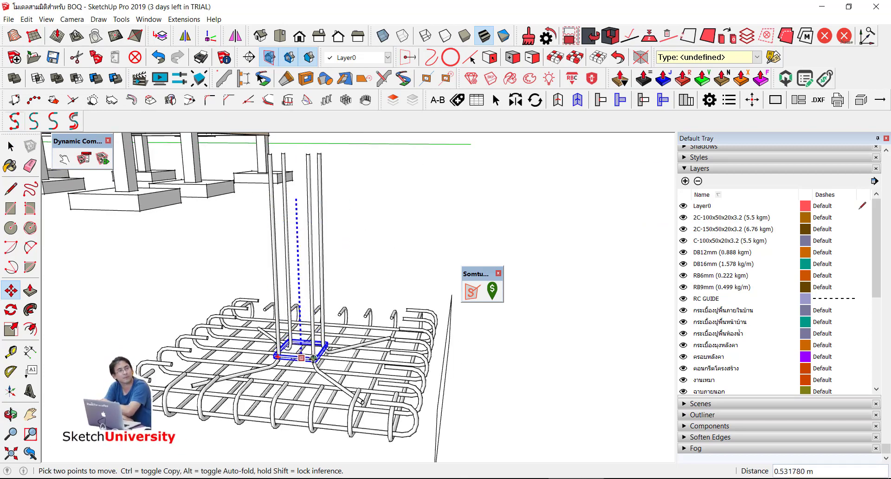
click(314, 358)
- Orbit and zoom around the cage to check the stirrup's new position
scroll(329, 313, down, 2)
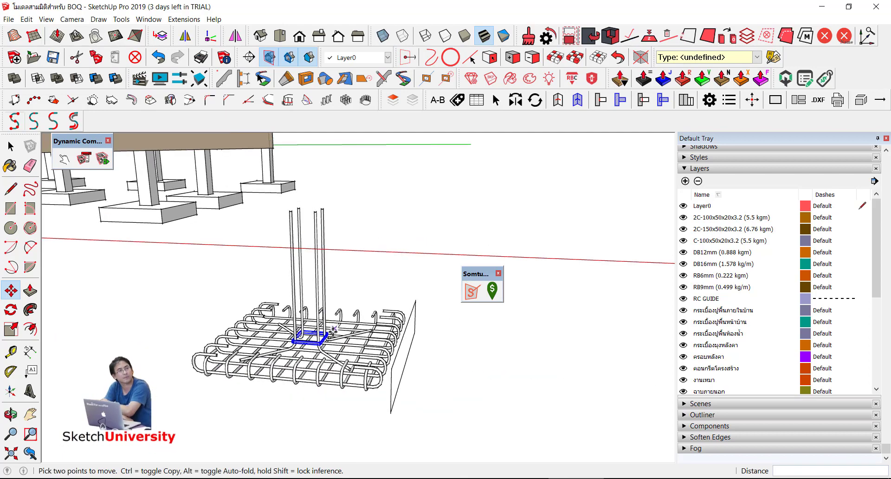
middle_drag(333, 331, 344, 311)
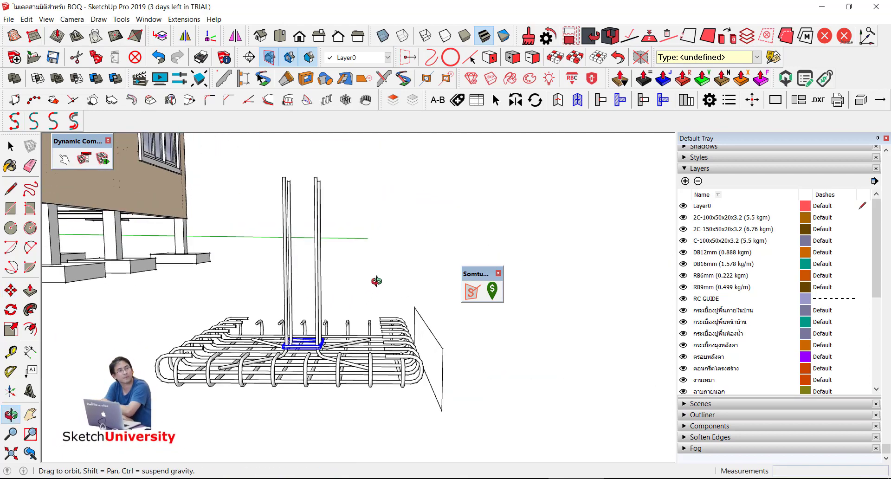
drag(344, 311, 281, 279)
key(space)
scroll(309, 312, down, 3)
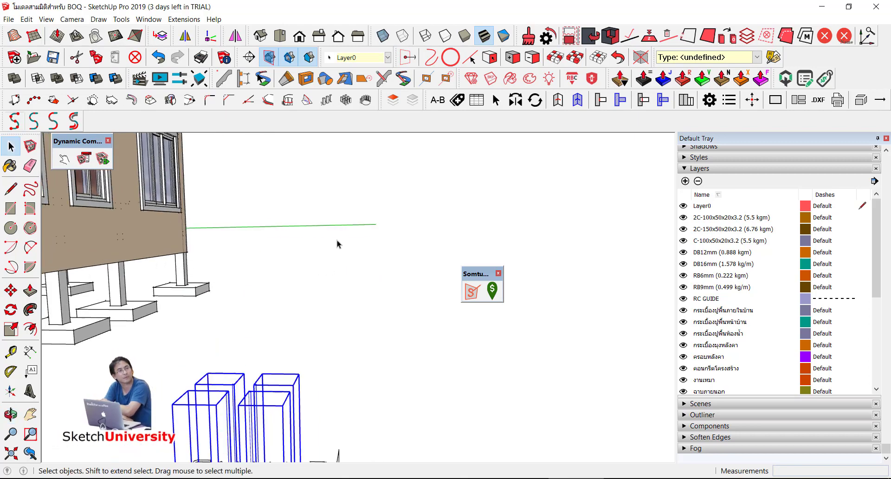
scroll(338, 243, down, 3)
scroll(309, 364, down, 2)
scroll(296, 345, up, 3)
scroll(291, 336, up, 3)
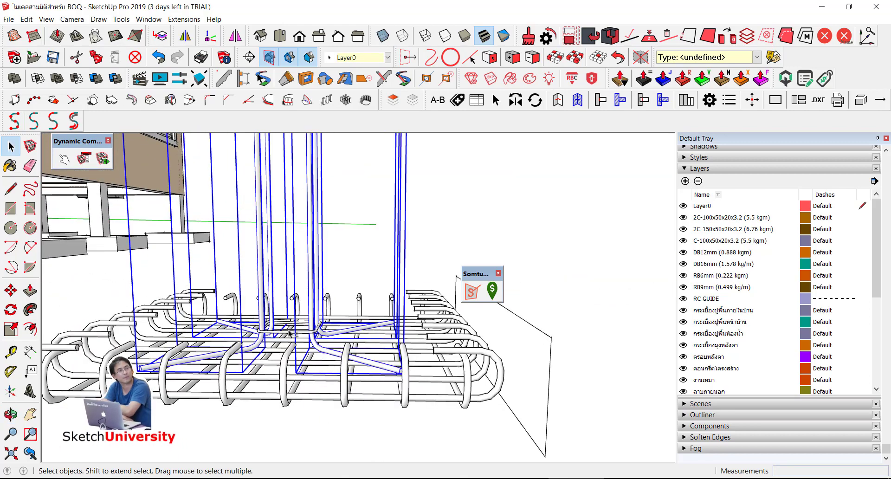
- Make the selected column bars and stirrups a component with definition 'RC STEEL C1'
right_click(289, 333)
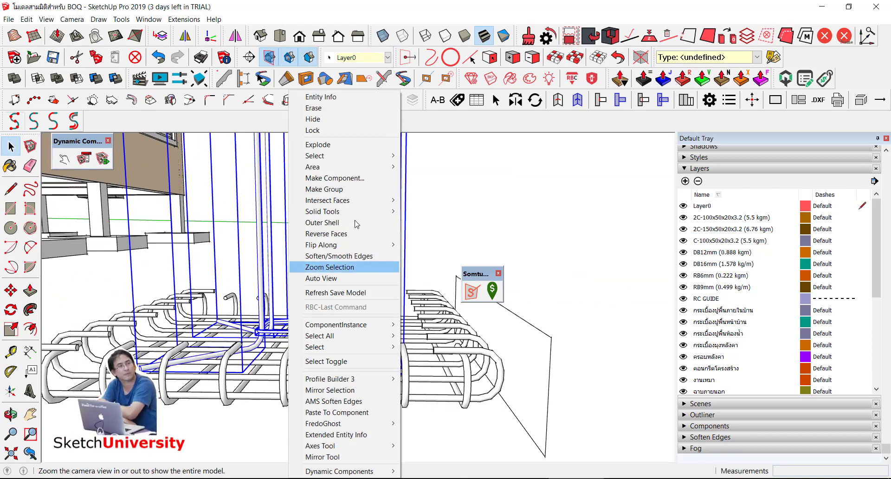
click(362, 181)
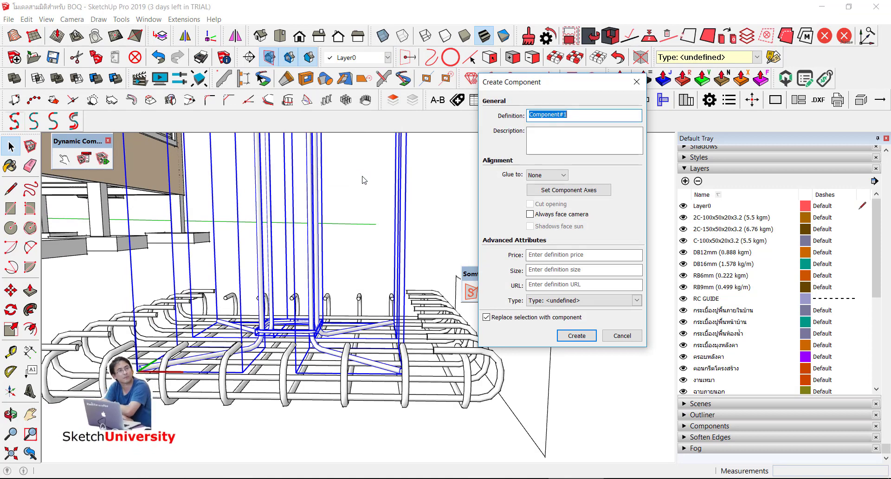
text(RC STEEL C1)
click(575, 335)
scroll(389, 321, down, 5)
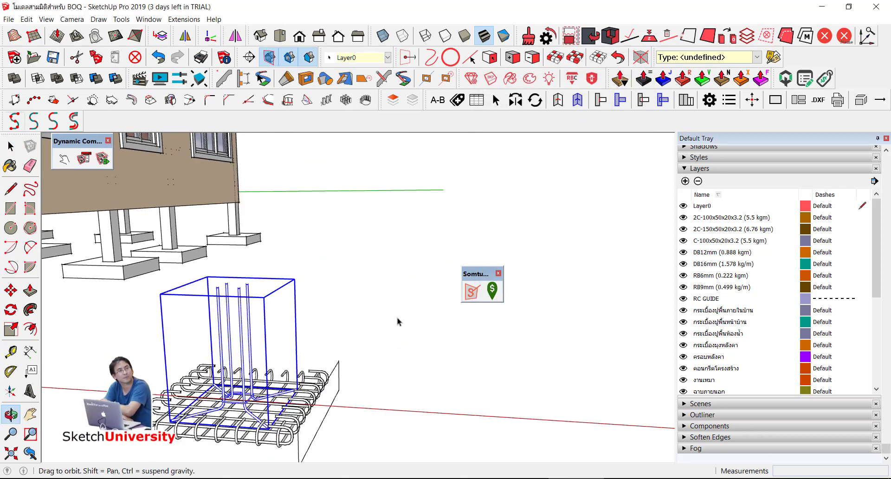
- Select the column rebar group and orbit around the footing
middle_drag(389, 321, 262, 300)
scroll(416, 304, down, 1)
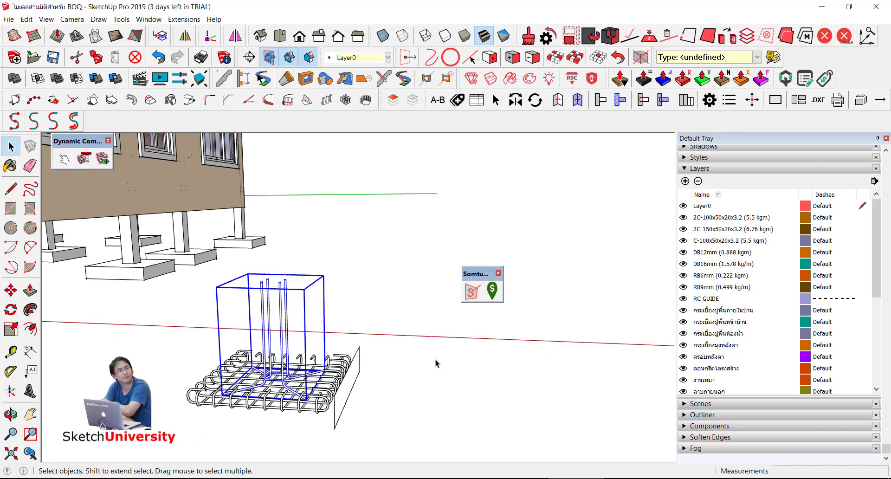
click(432, 311)
scroll(408, 332, down, 1)
scroll(291, 338, down, 1)
click(301, 328)
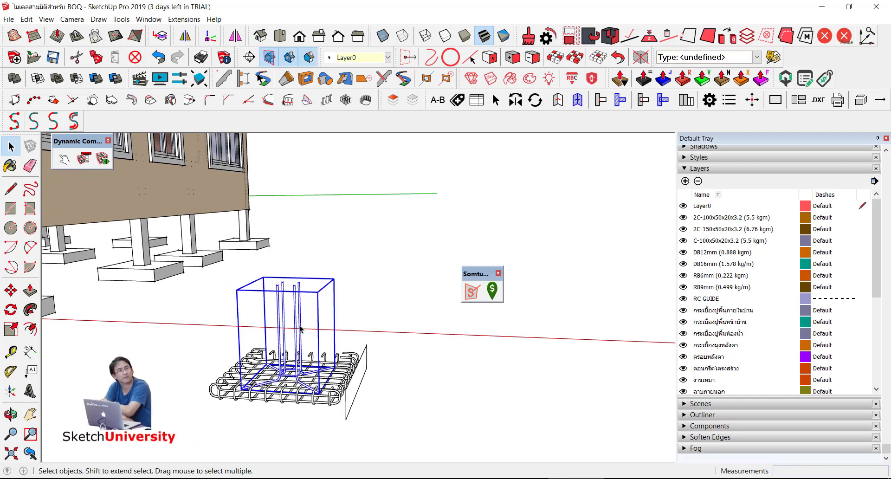
scroll(350, 305, down, 1)
scroll(348, 304, down, 1)
scroll(347, 305, up, 1)
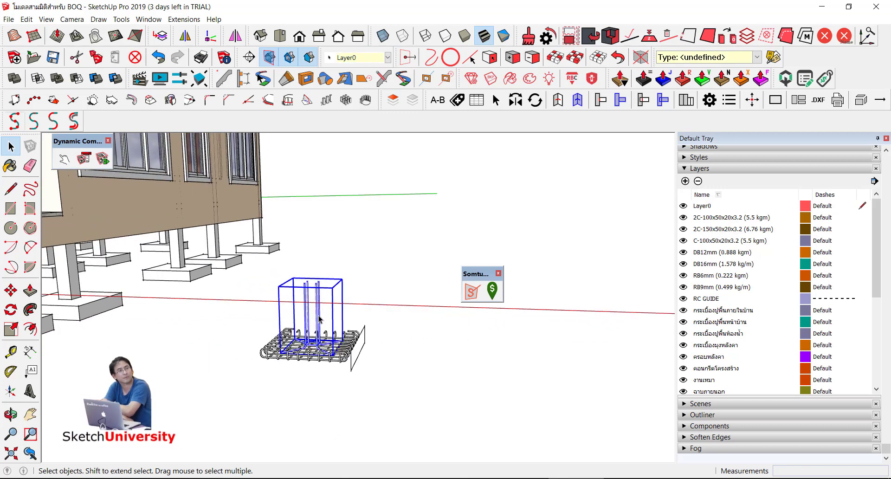
scroll(345, 305, up, 1)
scroll(345, 305, down, 1)
scroll(341, 335, down, 1)
key(m)
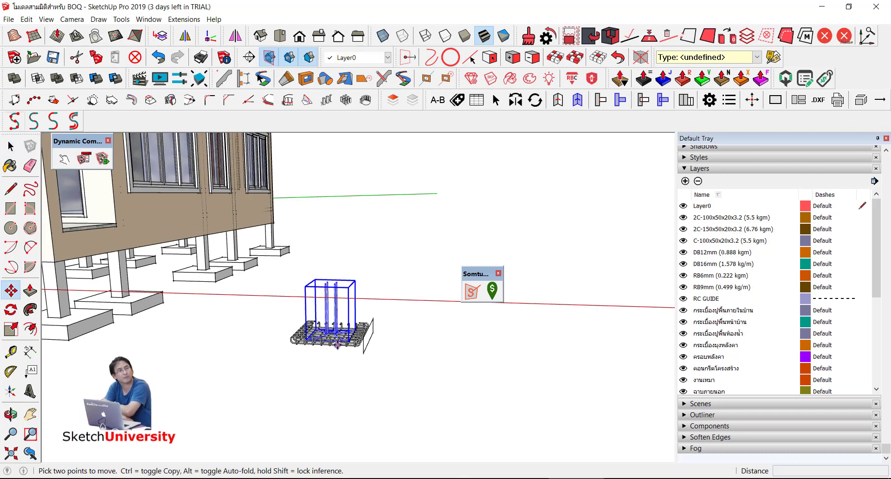
mouse_move(336, 366)
middle_down()
mouse_move(304, 334)
mouse_move(324, 324)
mouse_move(378, 322)
middle_up()
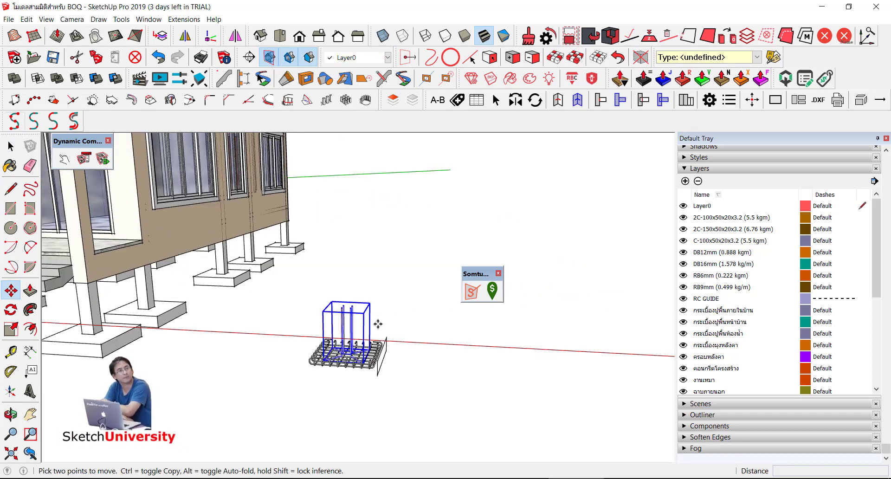
key(space)
- Copy a concrete footing 4 m along the red axis
click(125, 349)
key(m)
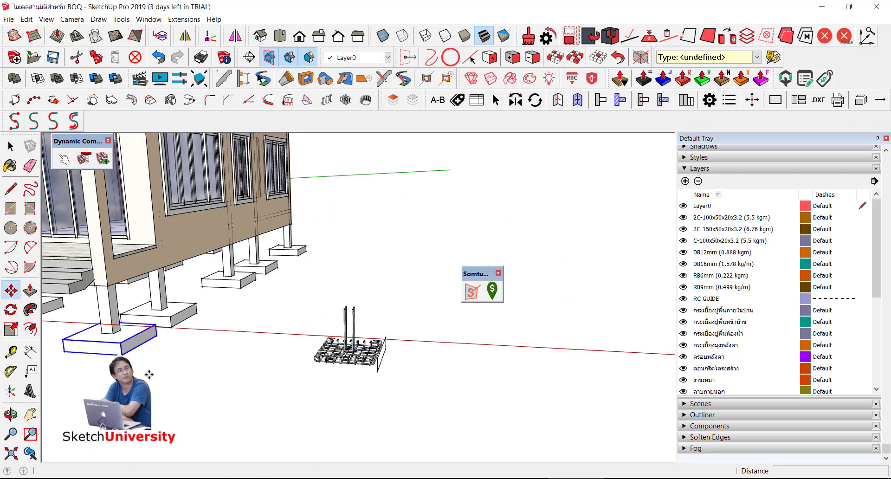
key(ctrl)
click(154, 375)
text(4)
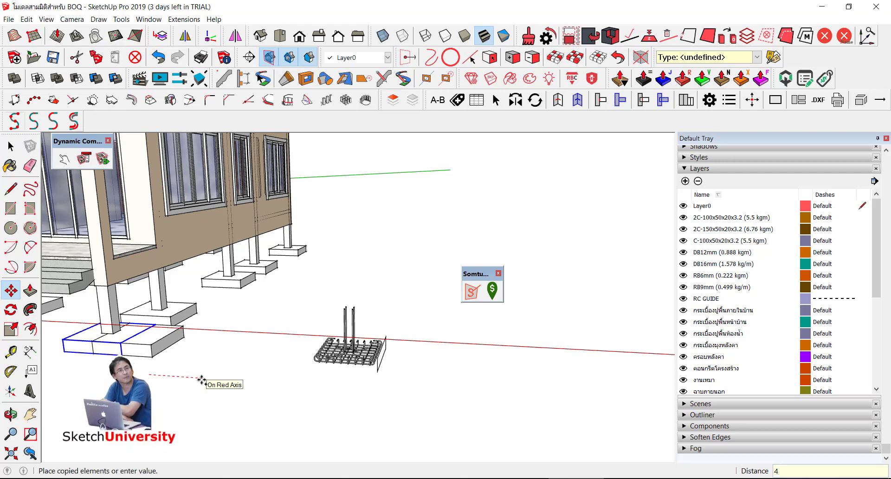
key(Return)
key(space)
middle_drag(199, 378, 384, 130)
- Switch to wireframe display, with the new footing facing the view
click(425, 35)
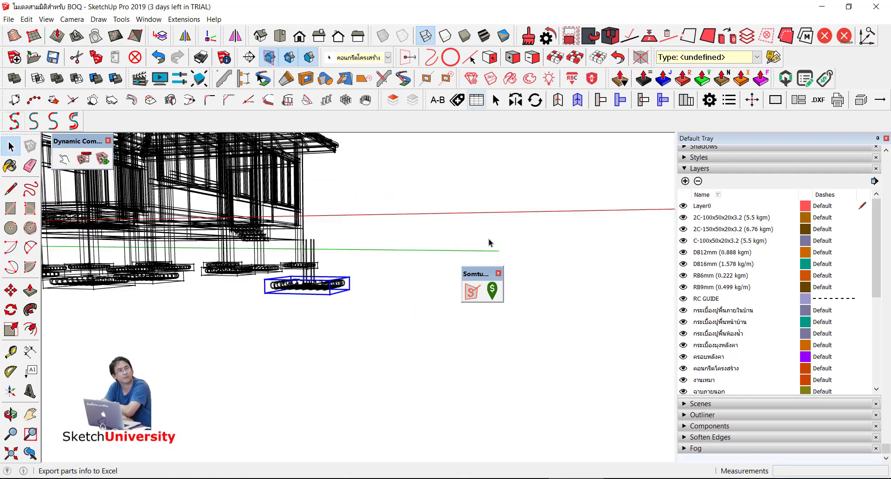
middle_drag(490, 242, 256, 294)
scroll(257, 293, up, 2)
scroll(256, 293, up, 3)
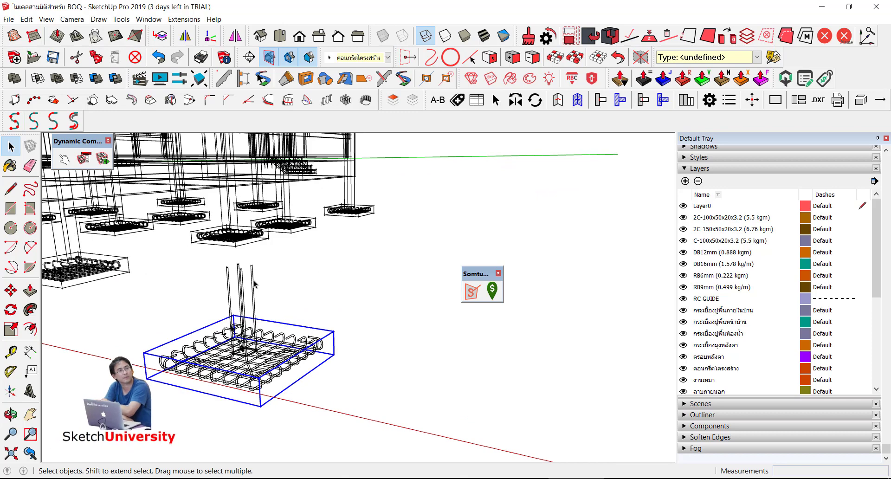
- Paste the column bars into the new footing component
right_click(254, 284)
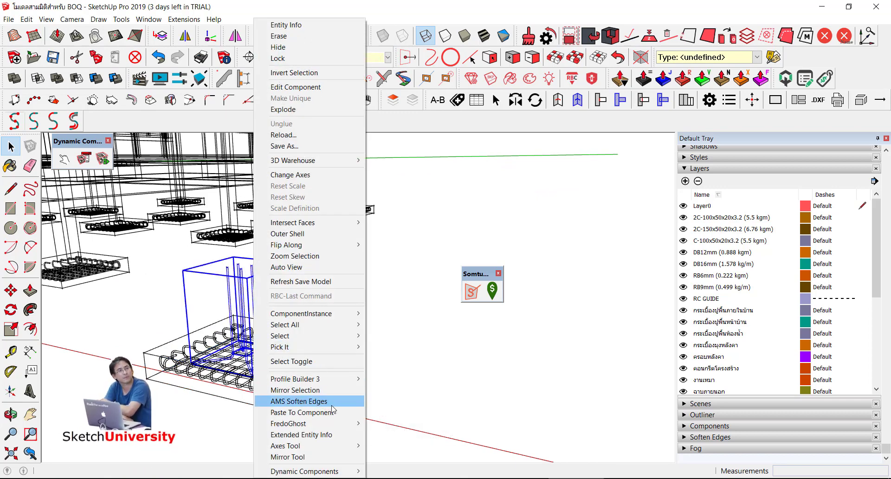
click(302, 413)
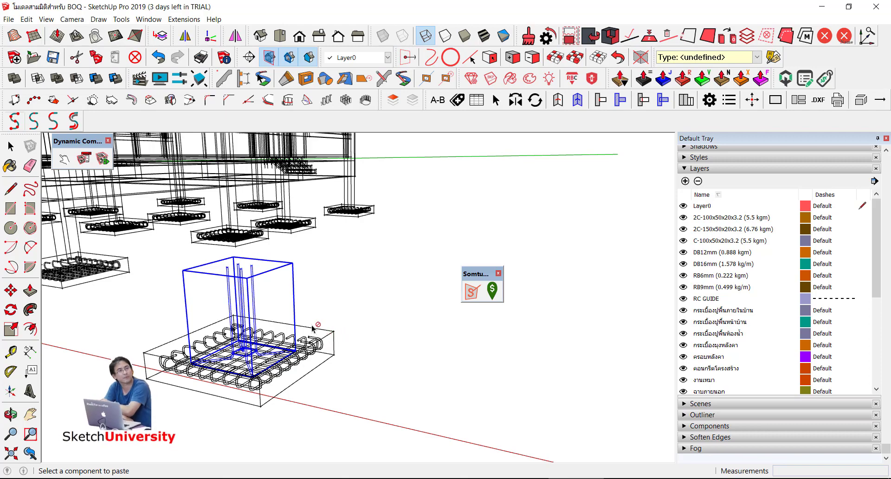
click(148, 356)
scroll(392, 382, down, 5)
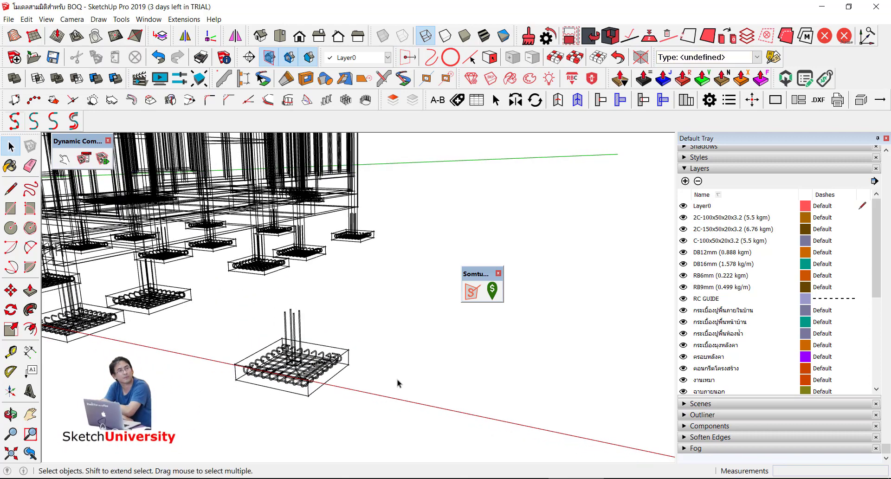
scroll(392, 382, down, 3)
scroll(392, 381, down, 2)
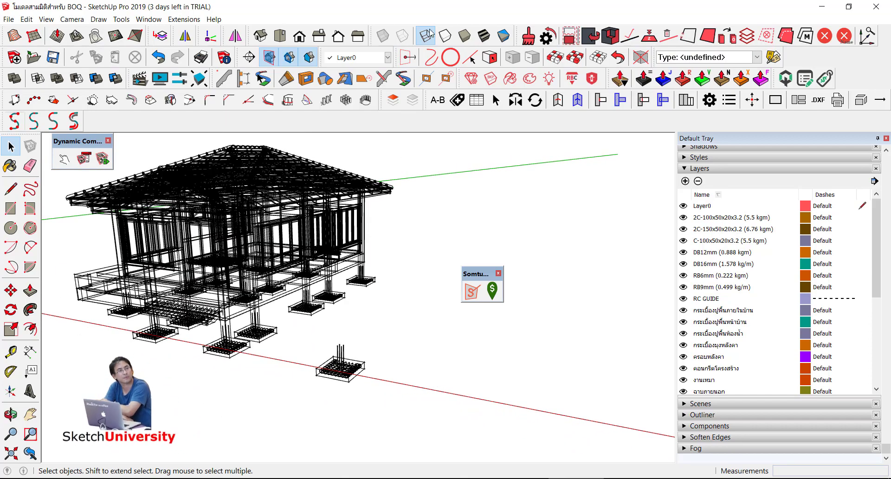
scroll(332, 366, up, 2)
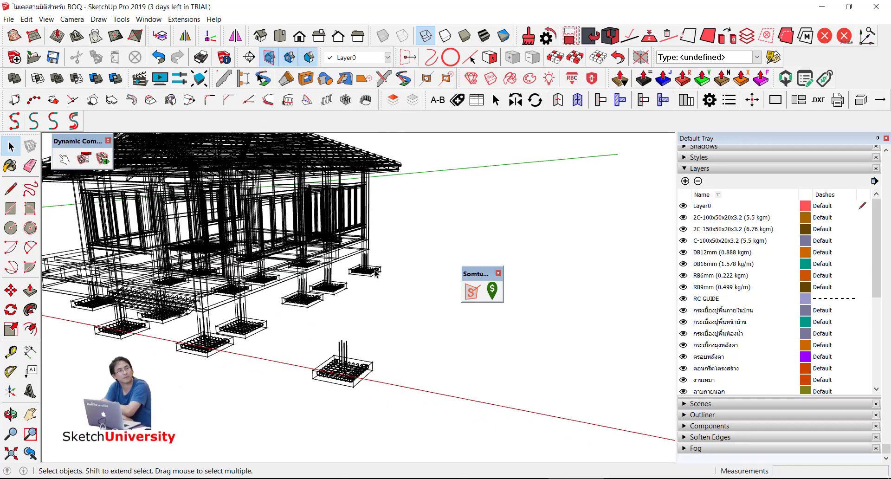
scroll(332, 365, up, 2)
- Return to Shaded with Textures display, briefly toggling X-ray on and off
click(485, 37)
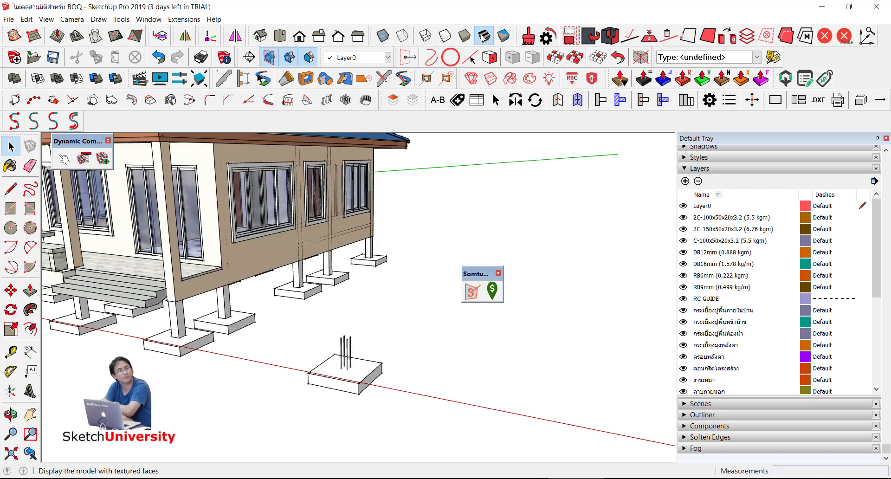
click(386, 37)
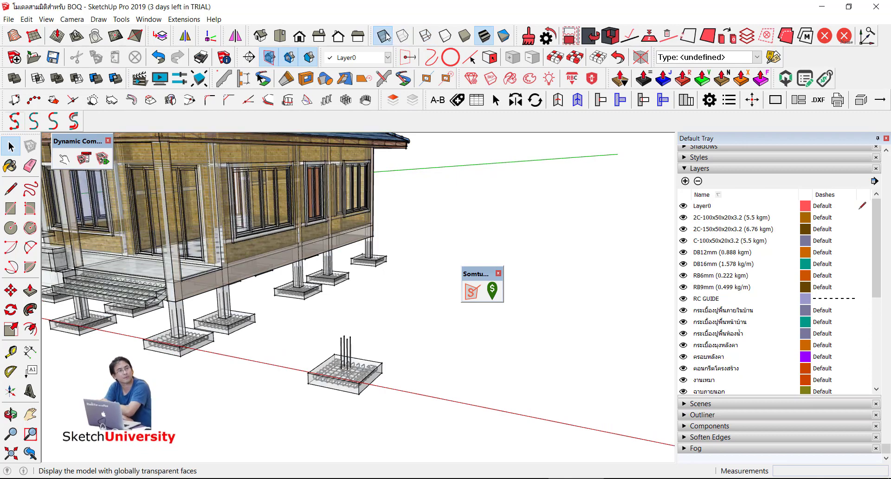
click(386, 37)
- Zoom to the new rebar footing and open its group for editing
mouse_move(390, 318)
middle_down()
mouse_move(355, 303)
mouse_move(348, 313)
middle_up()
scroll(350, 316, up, 2)
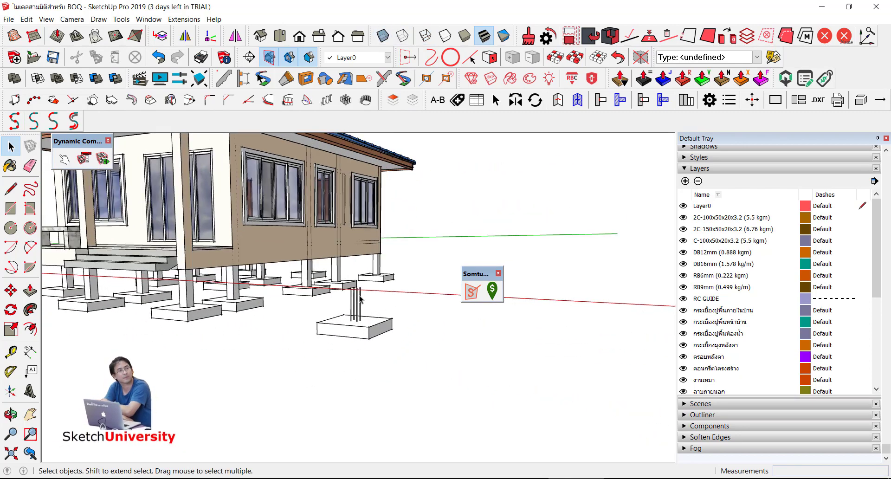
middle_click(351, 318)
scroll(352, 321, up, 2)
scroll(355, 326, up, 2)
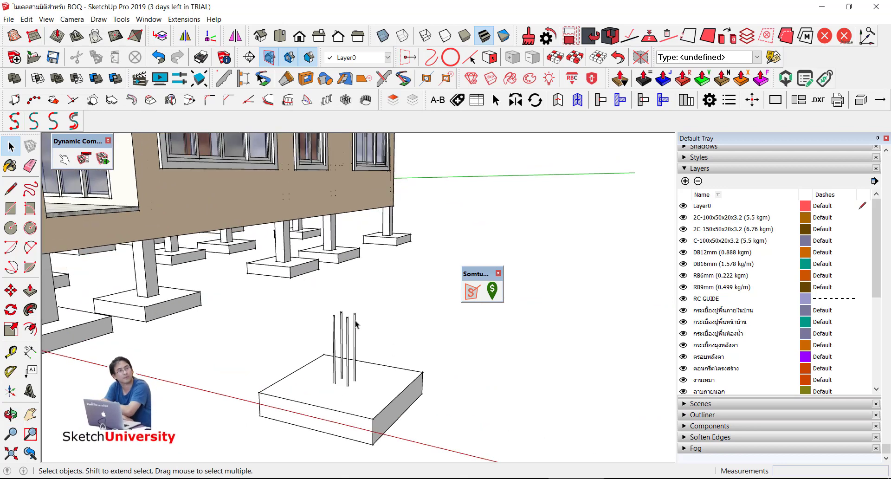
double_click(356, 324)
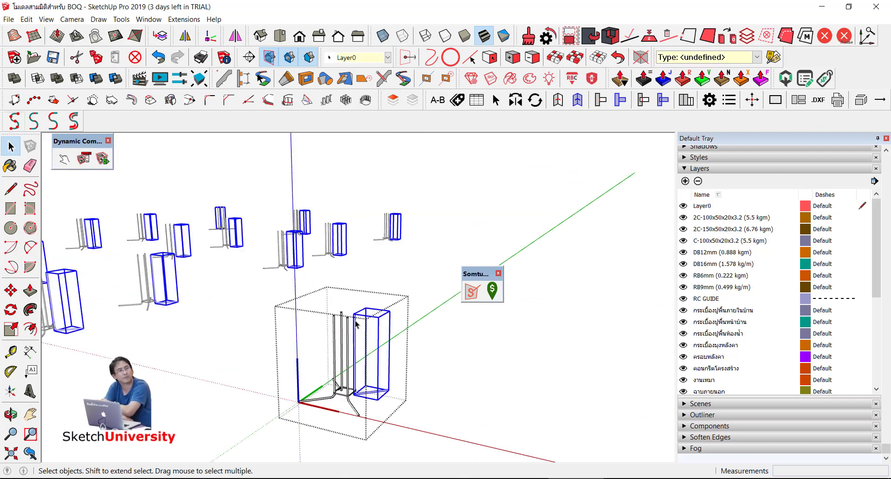
- Inside the nested rebar set, window-select the vertical bar tops with the stretch tool
double_click(356, 323)
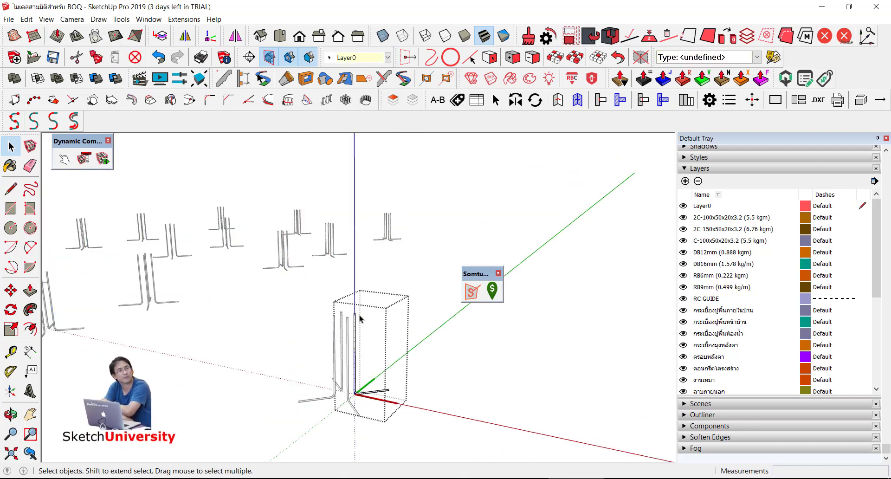
click(346, 306)
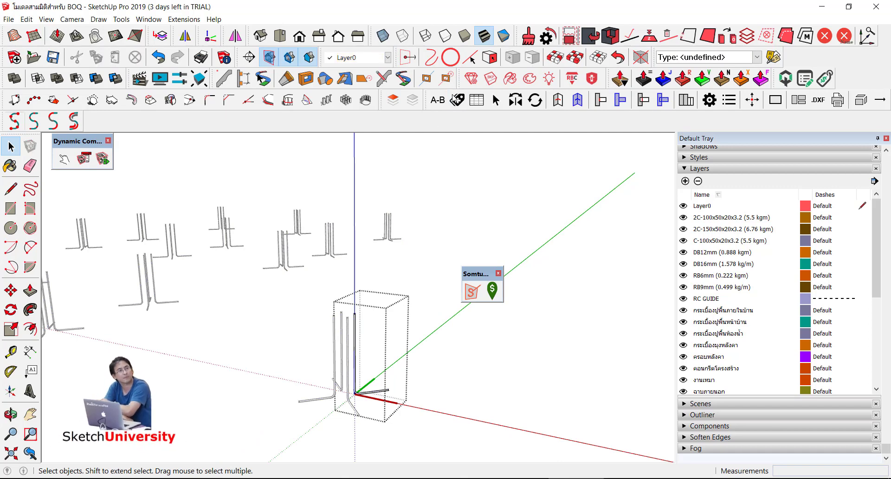
click(408, 57)
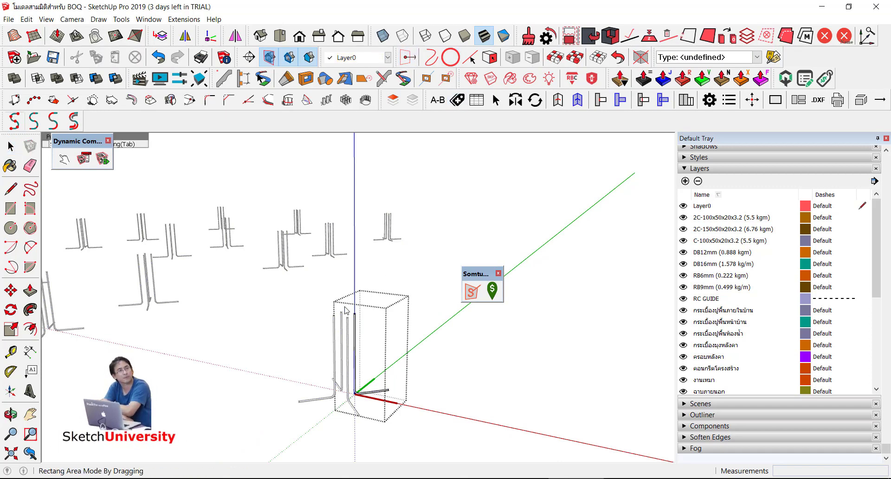
drag(374, 326, 363, 326)
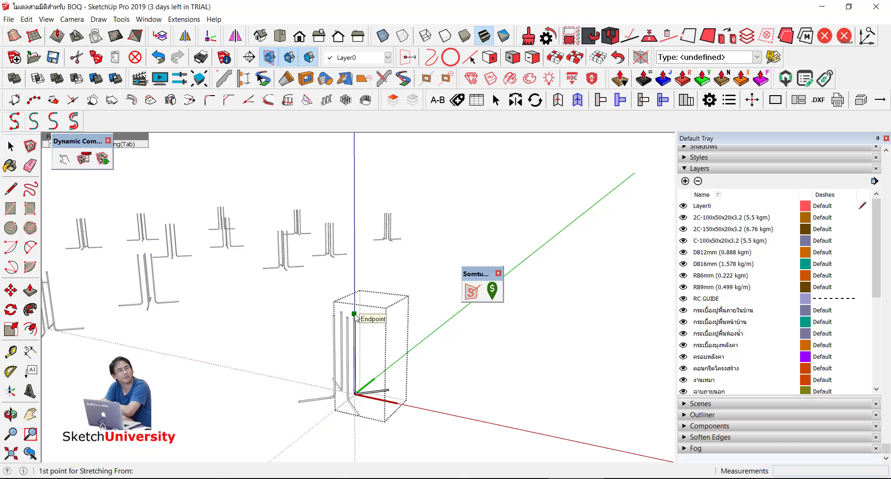
scroll(356, 326, up, 2)
scroll(357, 316, up, 1)
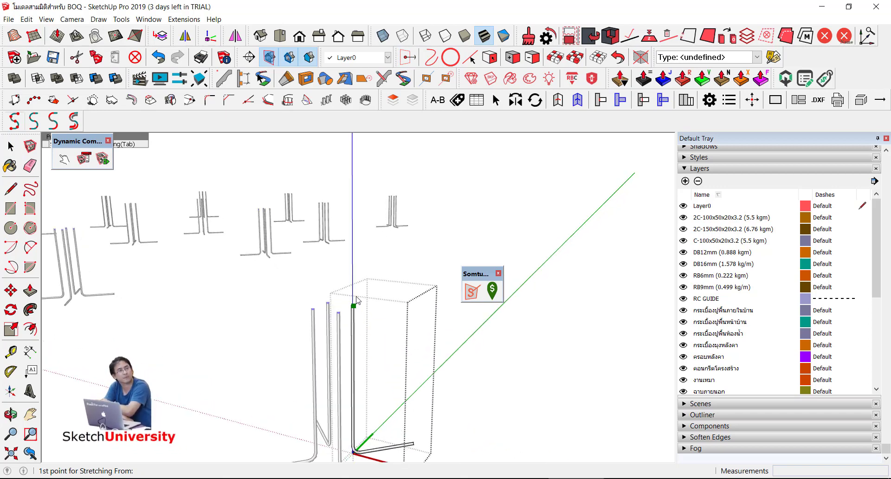
click(356, 298)
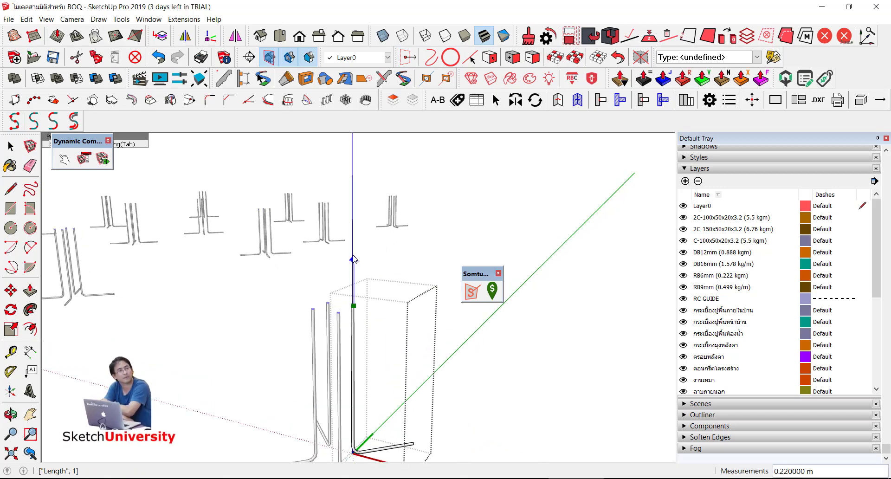
- Stretch the vertical bars up to the roof eave
middle_drag(360, 286, 362, 180)
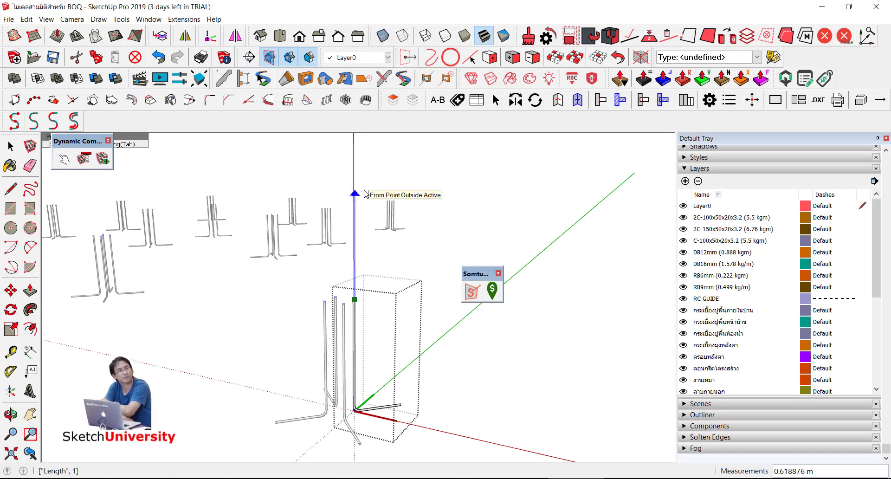
scroll(355, 279, down, 2)
scroll(362, 315, down, 2)
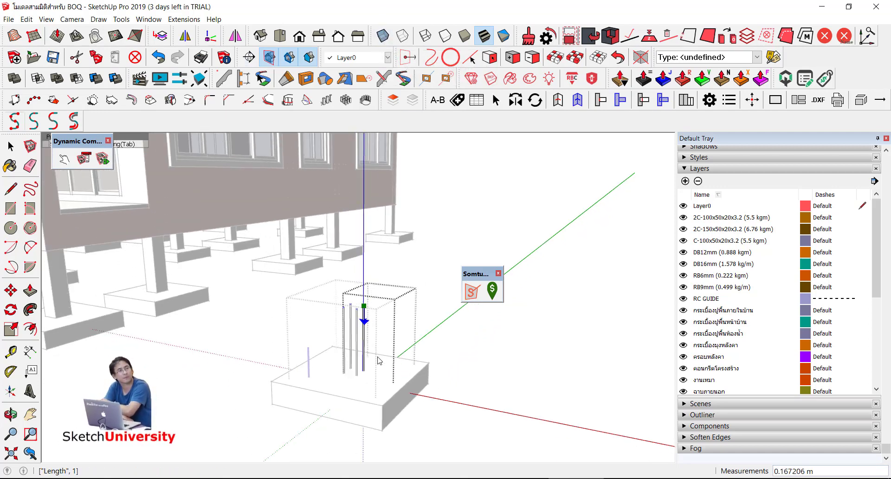
scroll(366, 344, down, 2)
scroll(371, 364, down, 2)
mouse_move(375, 365)
middle_down()
mouse_move(256, 286)
mouse_move(402, 175)
middle_up()
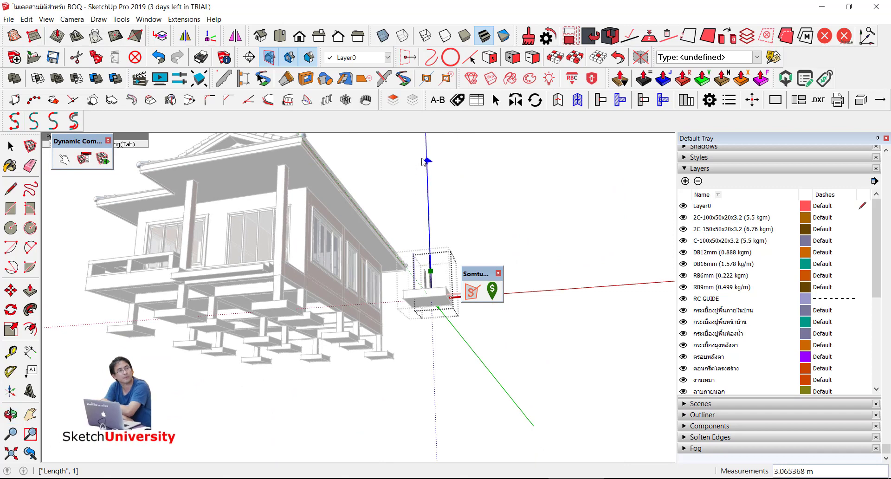
scroll(305, 158, up, 2)
scroll(298, 161, up, 2)
scroll(286, 168, up, 2)
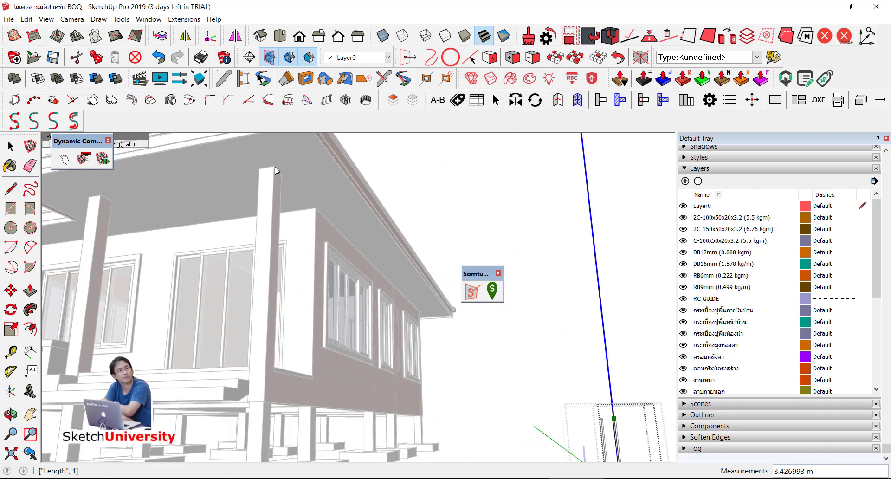
click(275, 167)
- Move the vertical bars 2.5 cm vertically
mouse_move(274, 166)
middle_down()
mouse_move(432, 225)
mouse_move(440, 233)
mouse_move(424, 302)
mouse_move(413, 290)
mouse_move(526, 355)
mouse_move(477, 360)
mouse_move(442, 333)
mouse_move(418, 260)
middle_up()
scroll(441, 333, up, 3)
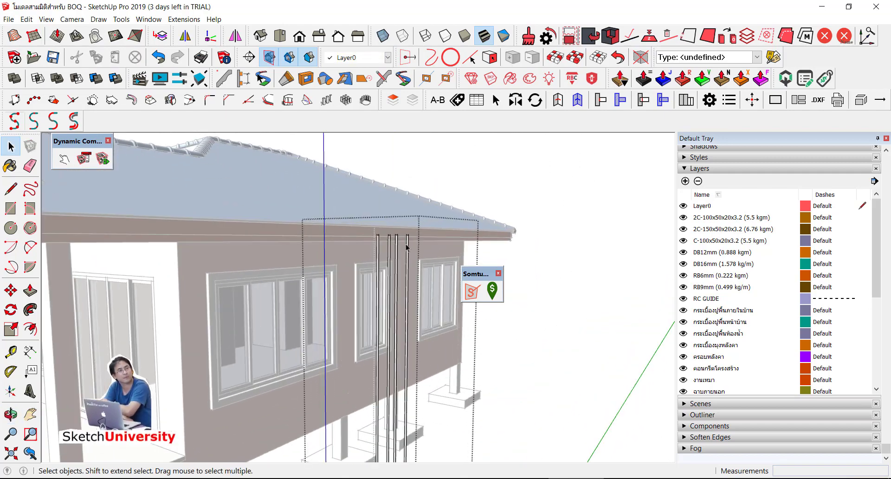
scroll(409, 239, up, 2)
double_click(409, 239)
click(409, 239)
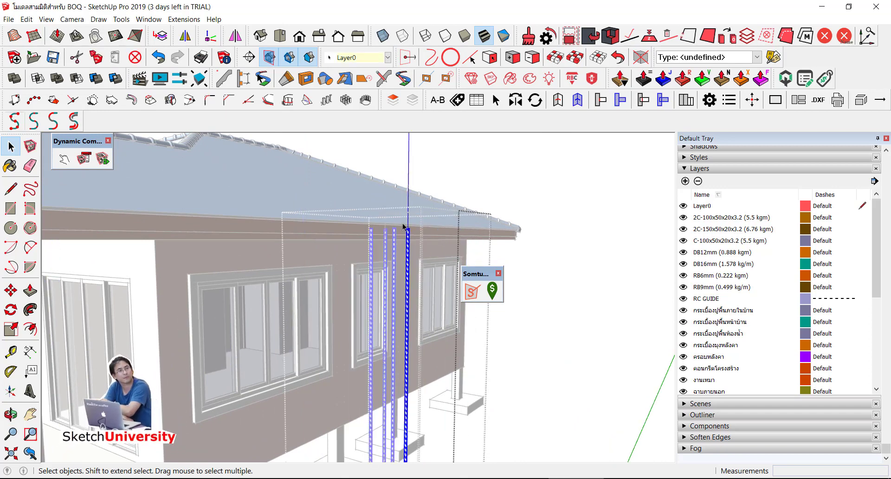
click(418, 240)
key(m)
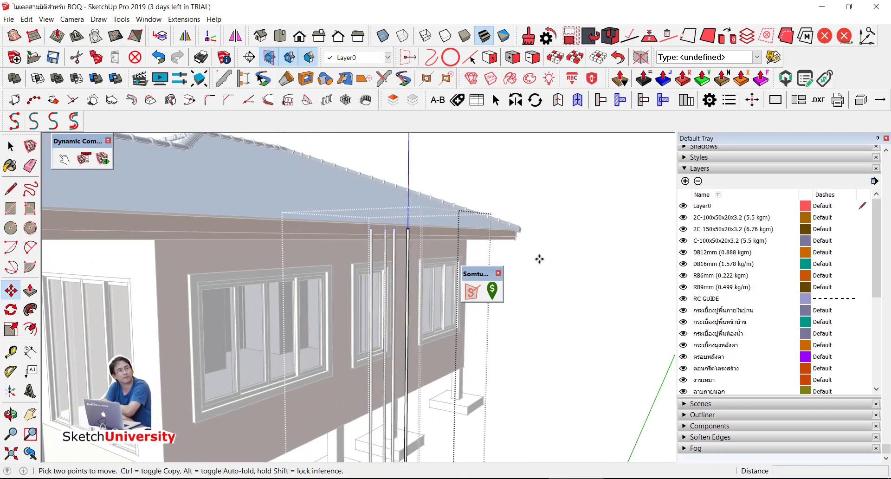
click(538, 259)
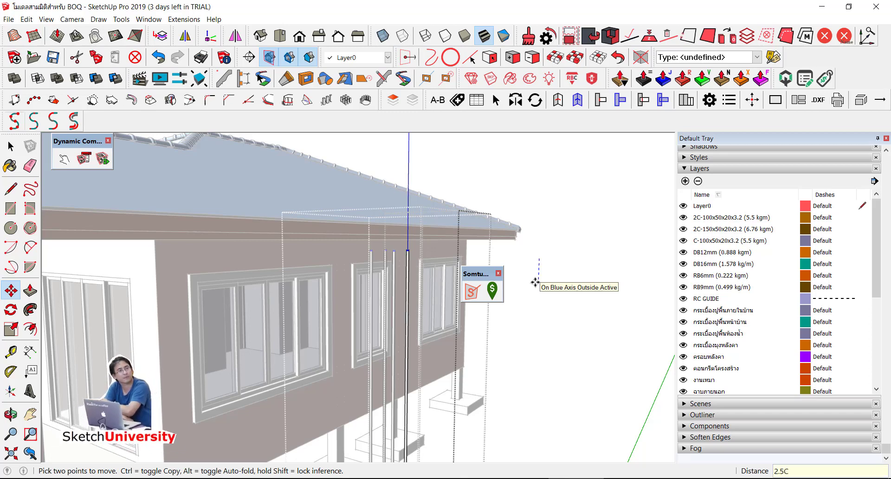
key(Return)
key(space)
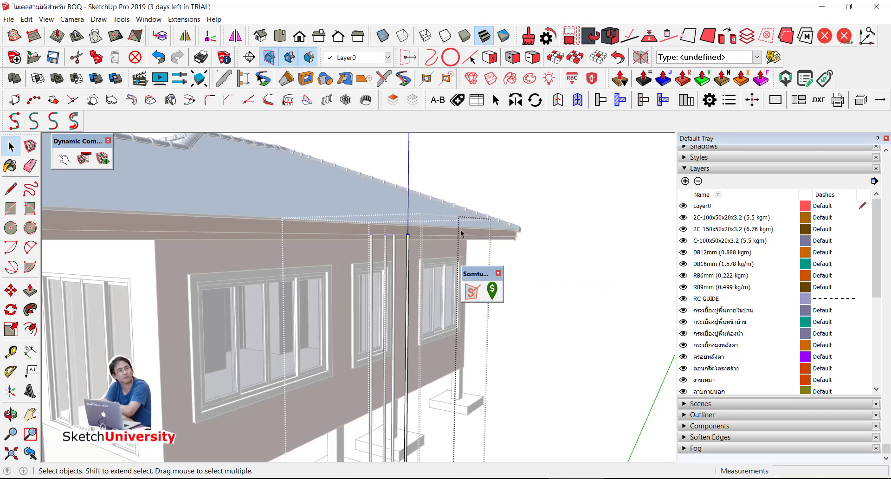
- Exit the group and view the house in X-ray from below
middle_drag(533, 280, 388, 212)
key(Escape)
scroll(388, 213, down, 4)
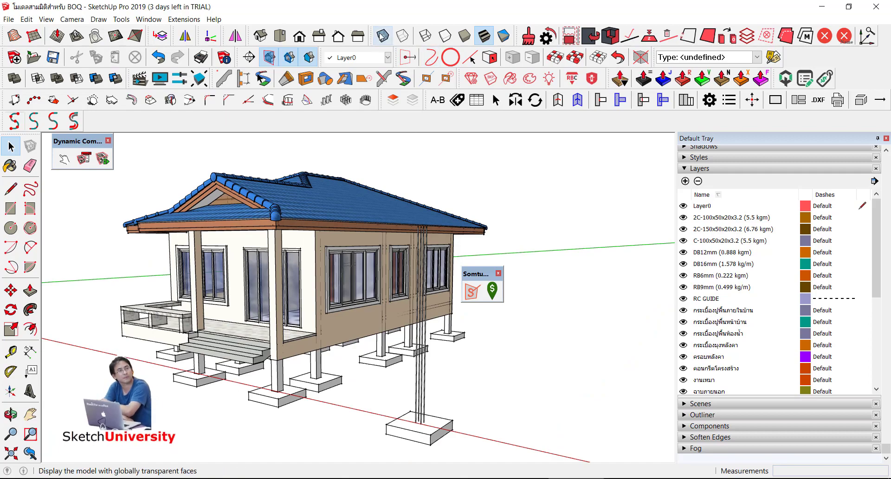
mouse_move(316, 294)
middle_down()
mouse_move(423, 273)
mouse_move(299, 306)
mouse_move(362, 394)
middle_up()
scroll(362, 395, down, 3)
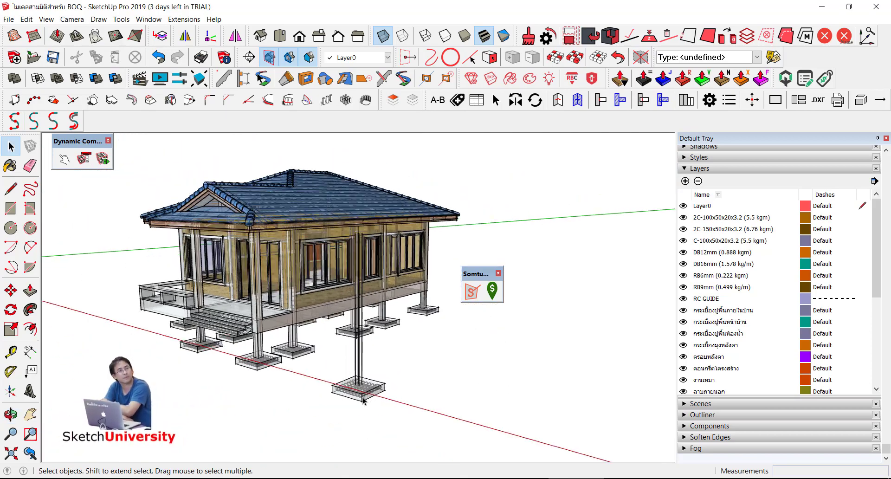
- Open the column and footing group and select the base square stirrup
scroll(361, 385, up, 6)
scroll(361, 385, up, 2)
scroll(355, 389, up, 2)
scroll(346, 353, up, 2)
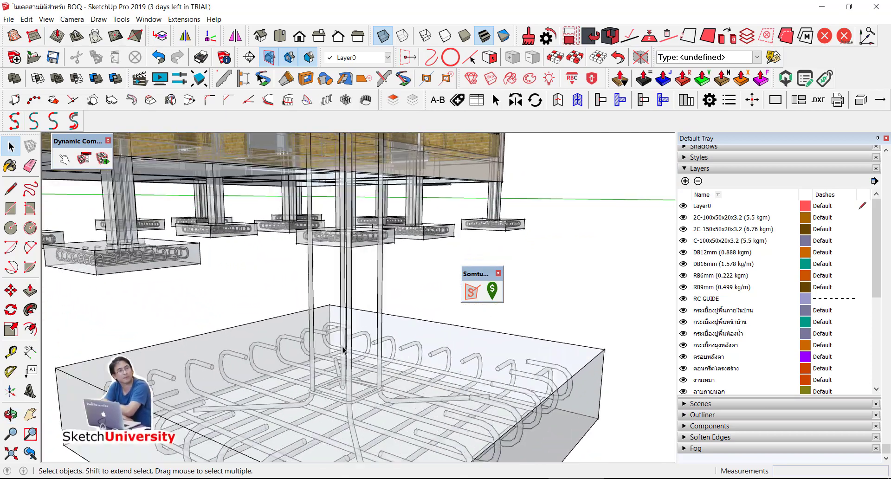
double_click(351, 269)
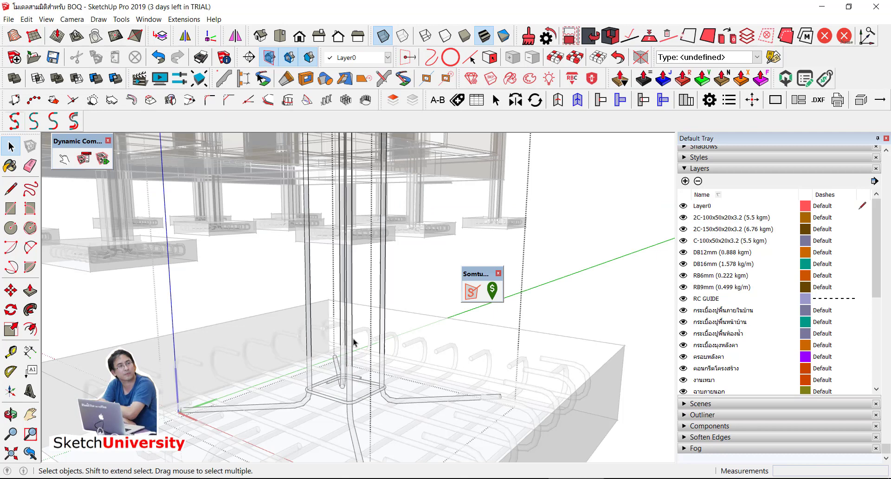
click(360, 402)
- Copy the stirrup 20 cm up the blue axis
scroll(362, 397, up, 1)
key(m)
scroll(373, 376, up, 1)
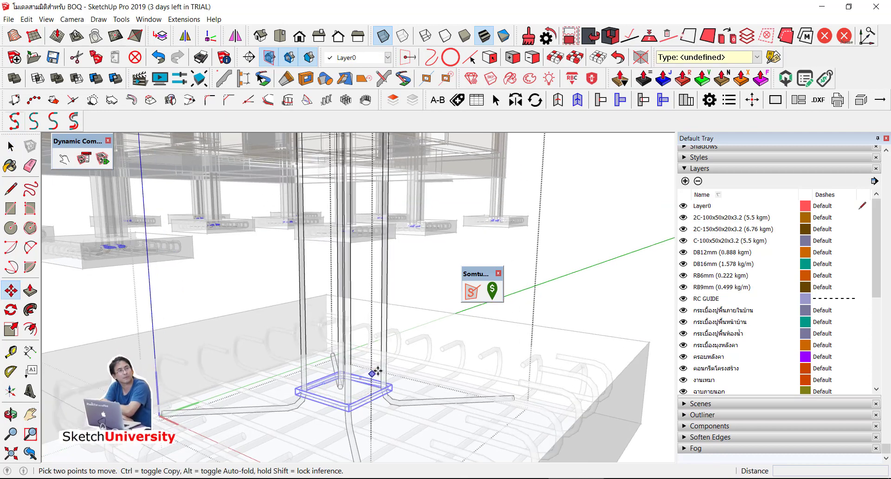
click(383, 371)
key(ctrl)
text(20C)
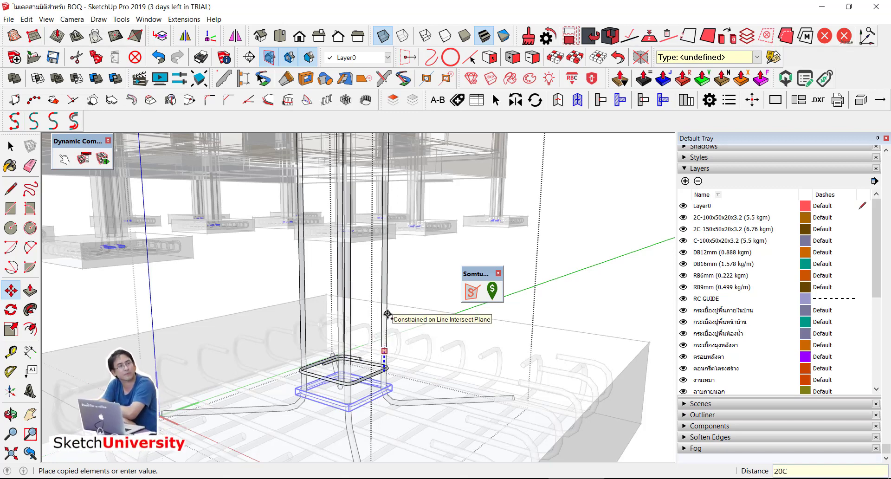
text(M)
key(Return)
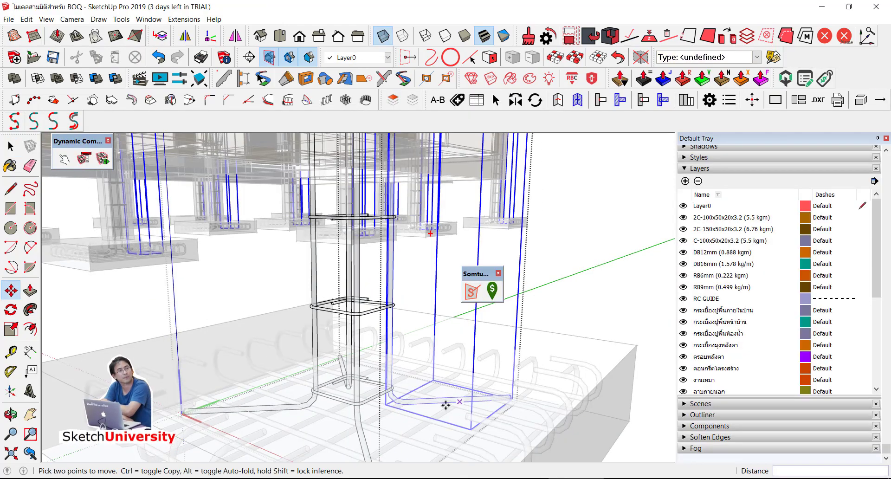
- Select and delete all the loose blue rebar strands, then exit the group
scroll(448, 403, down, 3)
scroll(452, 397, down, 3)
scroll(436, 408, down, 3)
scroll(433, 411, down, 2)
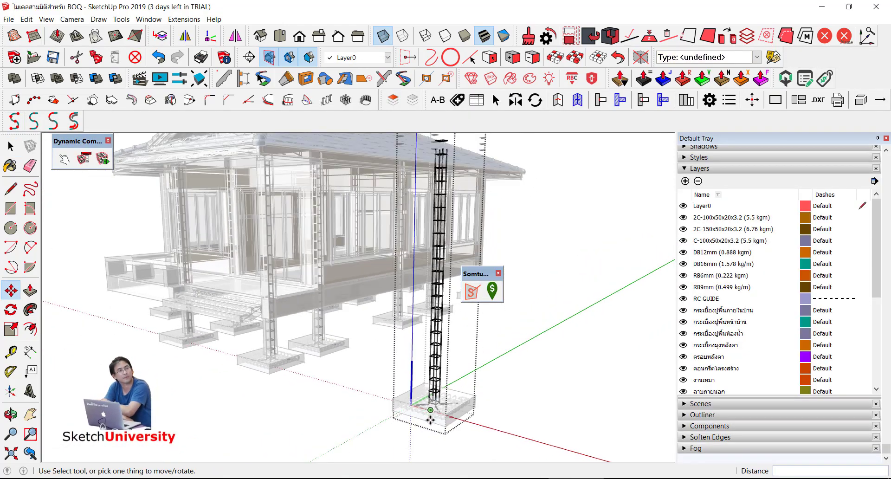
scroll(430, 417, down, 2)
scroll(428, 417, down, 1)
scroll(426, 415, down, 1)
scroll(426, 415, down, 2)
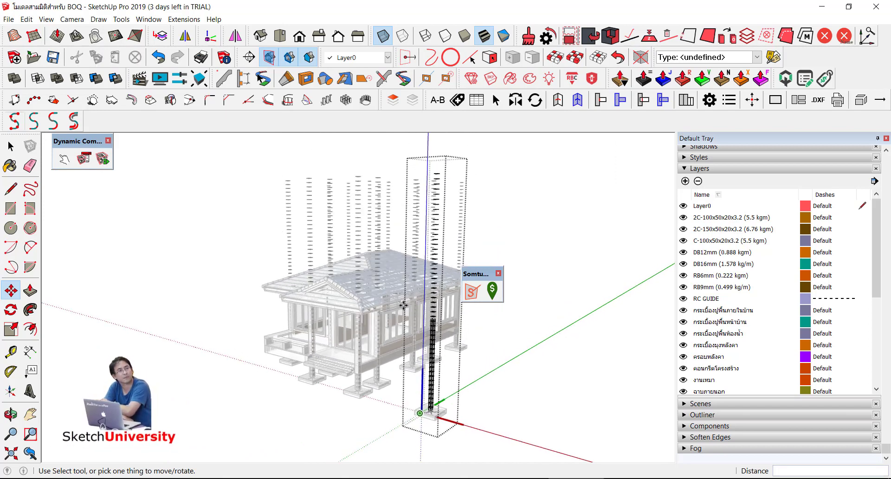
key(space)
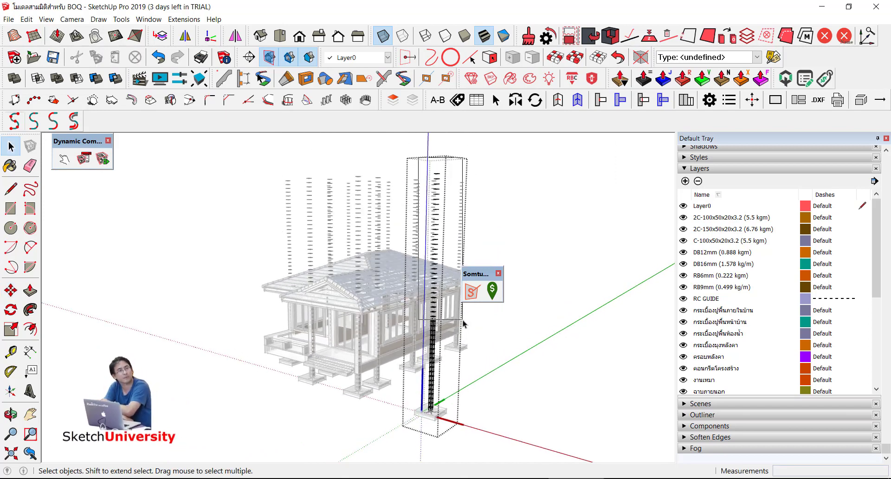
key(ctrl+a)
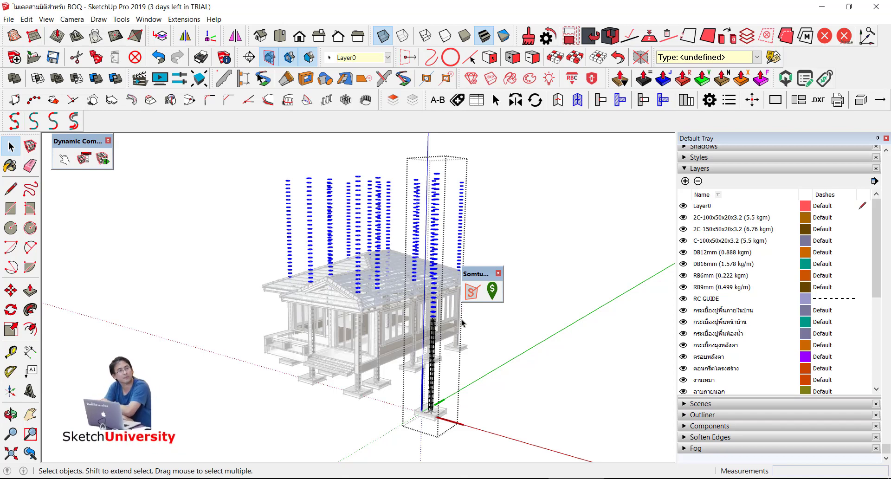
key(Delete)
key(Escape)
scroll(462, 344, up, 3)
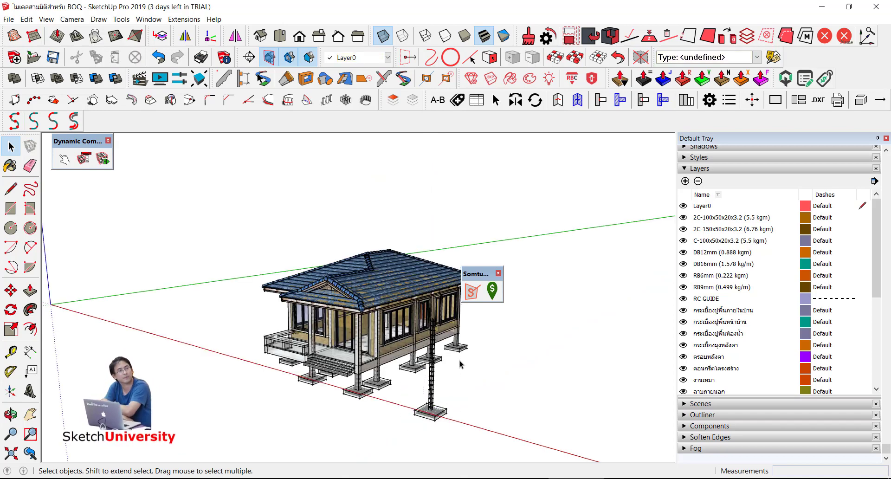
scroll(464, 325, up, 1)
scroll(471, 282, up, 2)
- Move the plugin panel aside and inspect the footings and column cage from below
drag(481, 278, 631, 260)
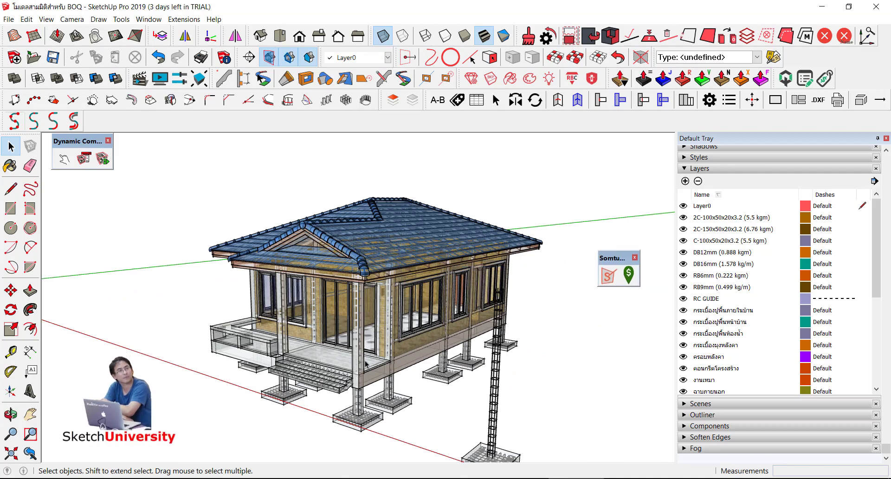
mouse_move(631, 260)
middle_down()
mouse_move(388, 320)
mouse_move(337, 318)
middle_up()
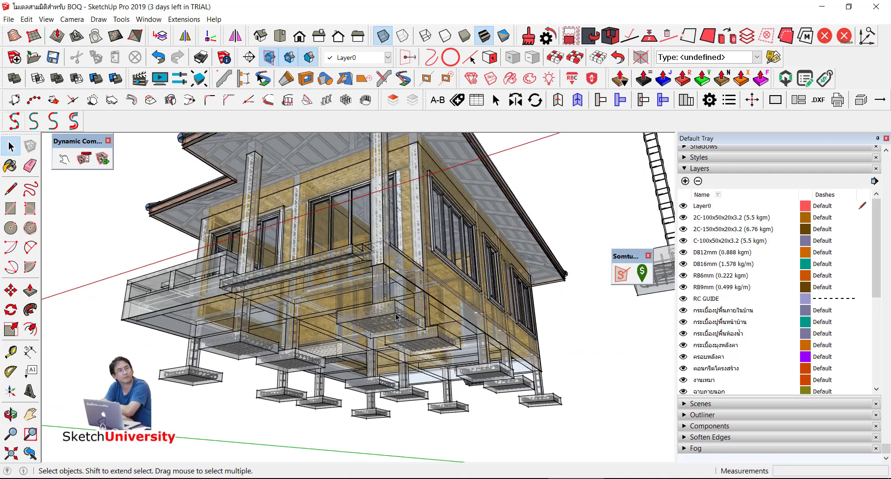
scroll(337, 319, down, 3)
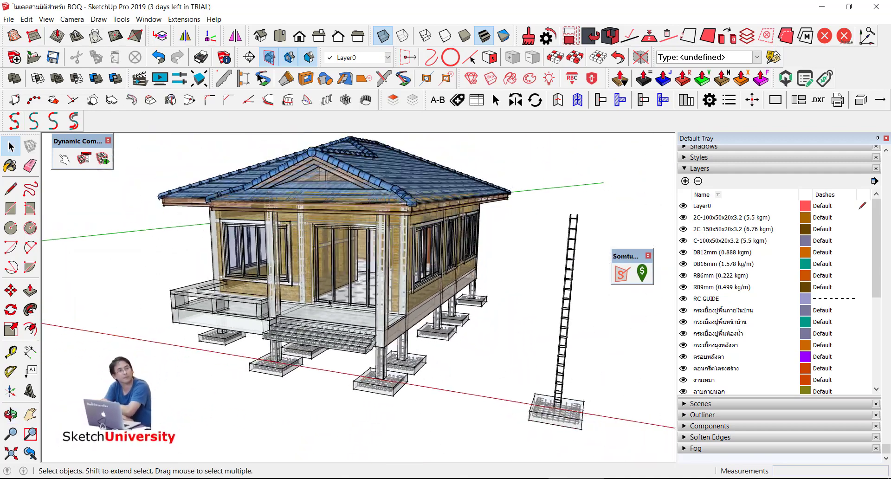
scroll(353, 311, down, 2)
scroll(386, 297, down, 2)
scroll(414, 284, down, 1)
mouse_move(414, 284)
middle_down()
mouse_move(385, 320)
mouse_move(263, 302)
mouse_move(296, 201)
mouse_move(304, 320)
mouse_move(325, 408)
middle_up()
scroll(385, 320, up, 1)
scroll(383, 325, up, 2)
scroll(381, 330, up, 3)
scroll(263, 303, up, 3)
scroll(278, 260, up, 3)
scroll(296, 201, up, 2)
scroll(295, 201, down, 3)
scroll(306, 315, up, 2)
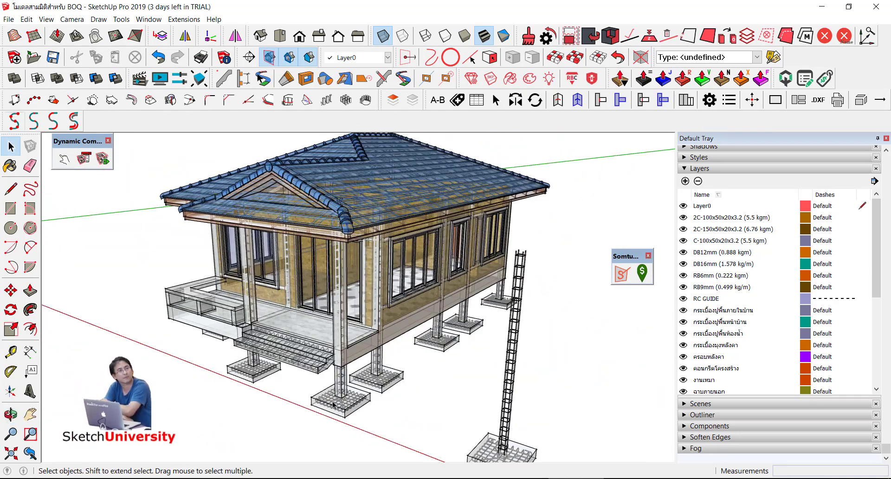
scroll(325, 409, up, 3)
scroll(328, 414, up, 3)
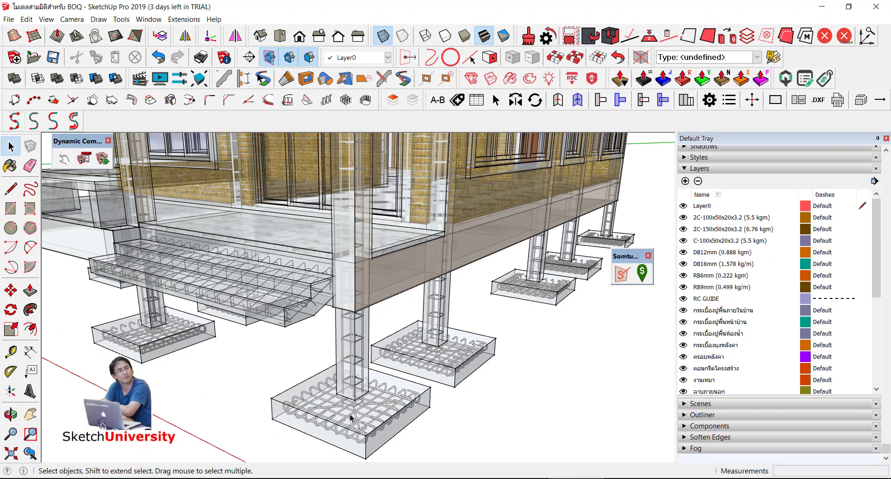
middle_drag(351, 352, 344, 329)
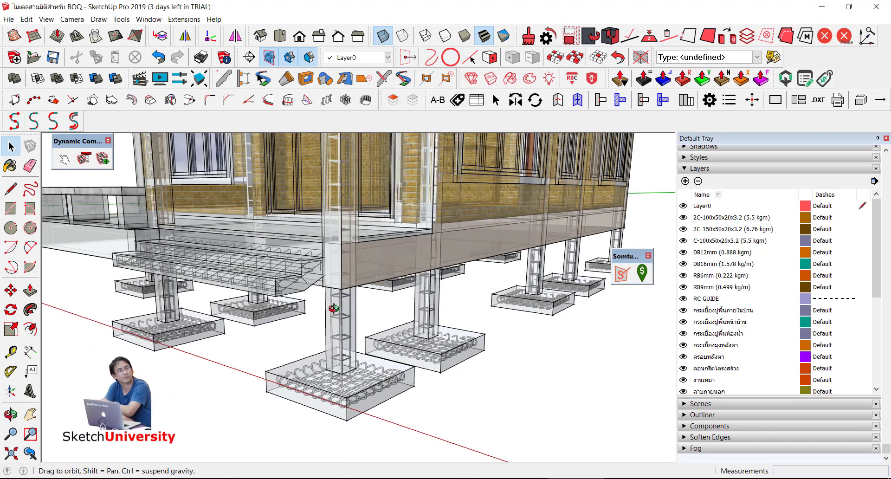
scroll(345, 328, down, 2)
scroll(345, 329, down, 2)
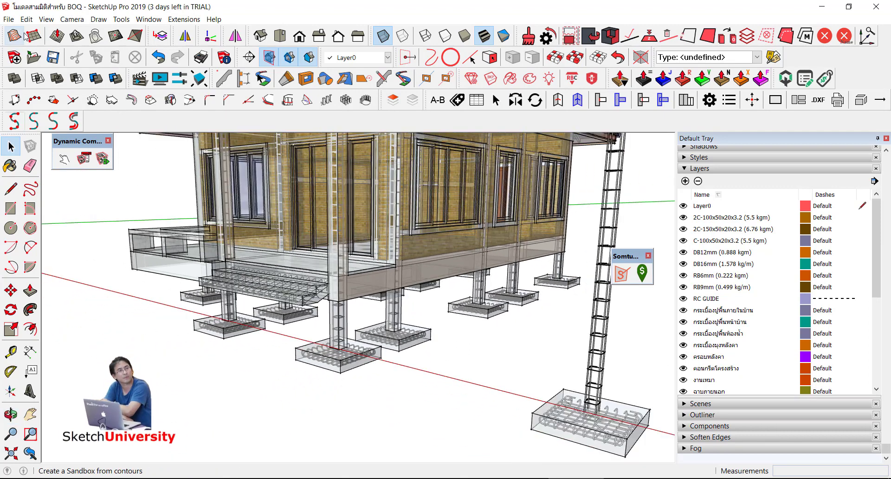
- Save the model
click(53, 58)
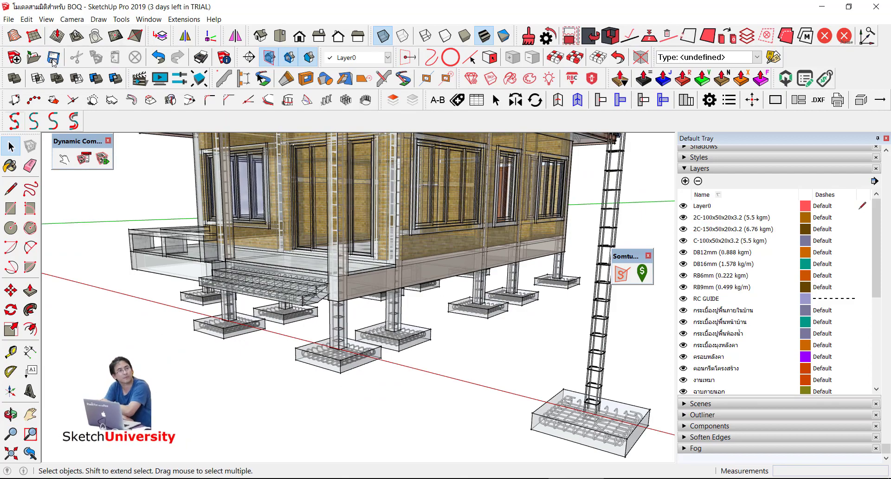
scroll(291, 315, down, 3)
scroll(288, 299, down, 2)
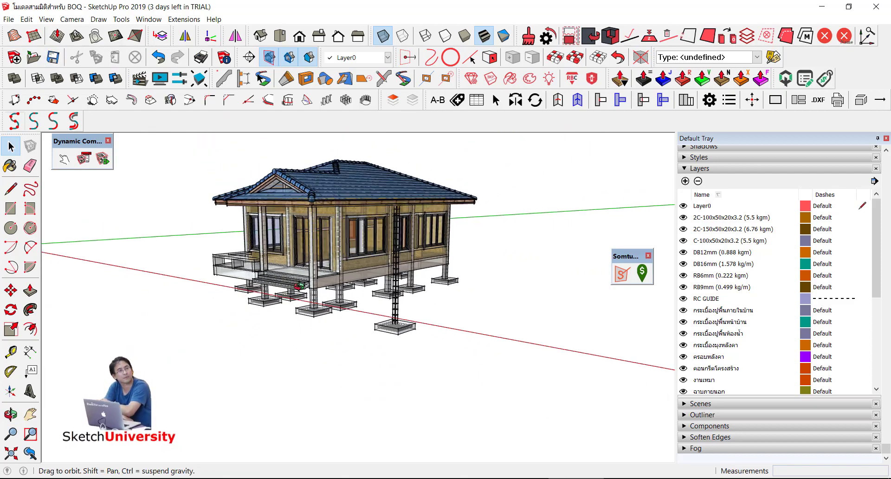
scroll(260, 179, up, 1)
scroll(256, 176, up, 1)
scroll(254, 175, up, 2)
scroll(254, 174, up, 2)
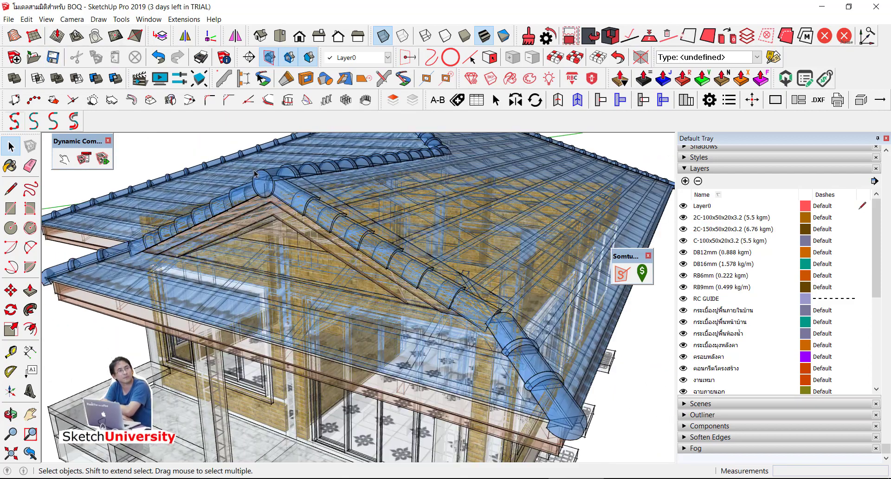
scroll(254, 173, up, 2)
- Select the ridge cap and turn X-ray off, then briefly show and re-hide hidden geometry
click(277, 181)
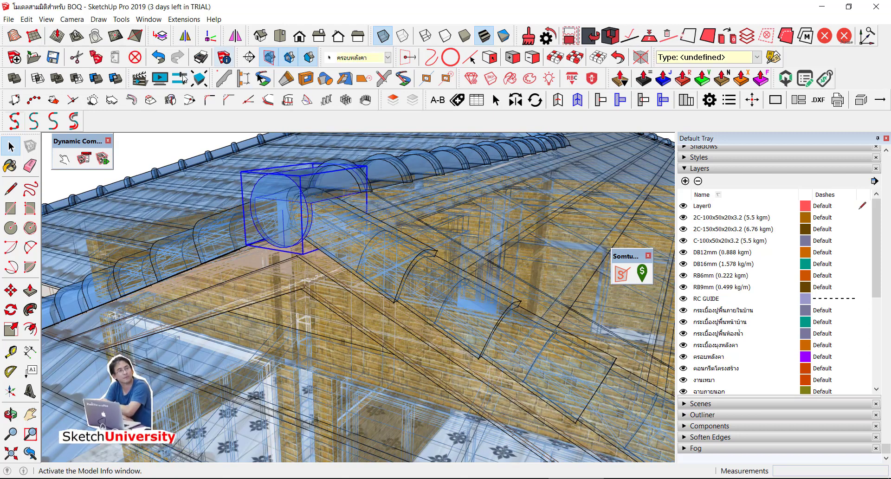
click(383, 37)
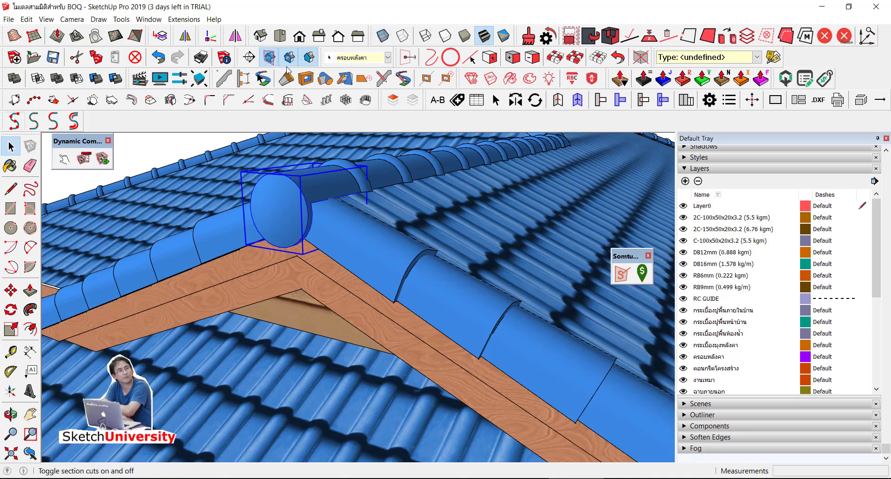
click(46, 19)
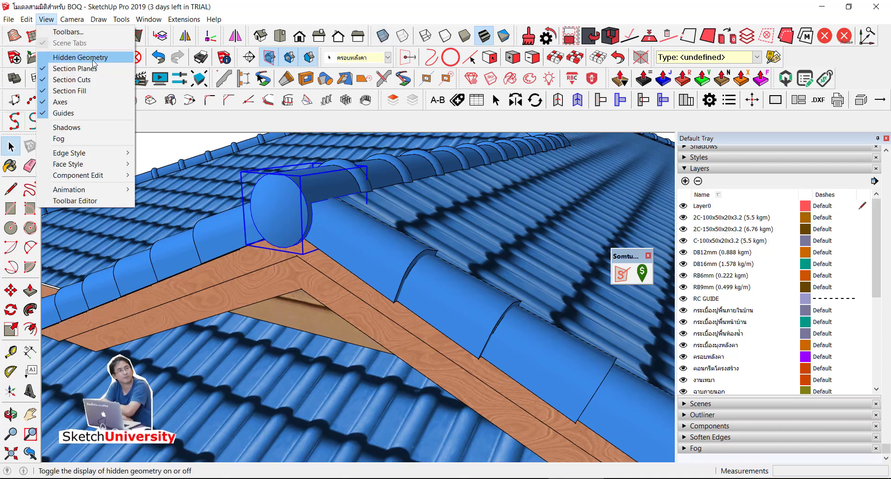
click(77, 57)
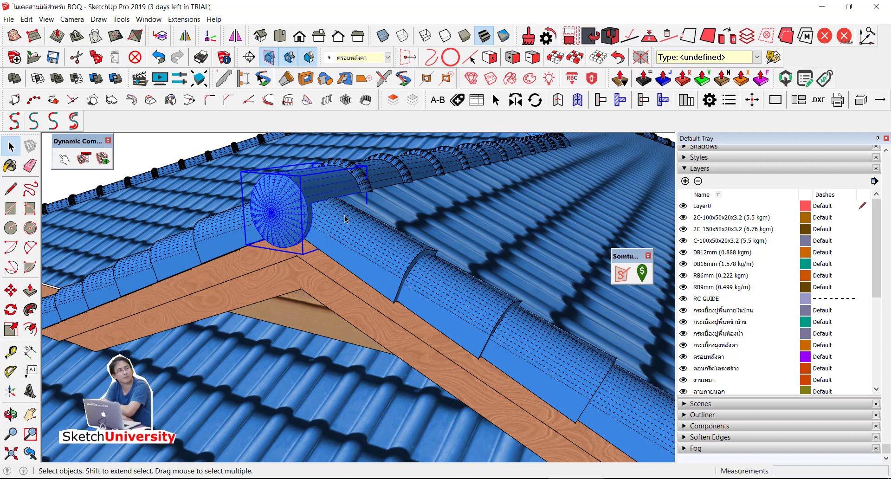
click(46, 19)
click(69, 61)
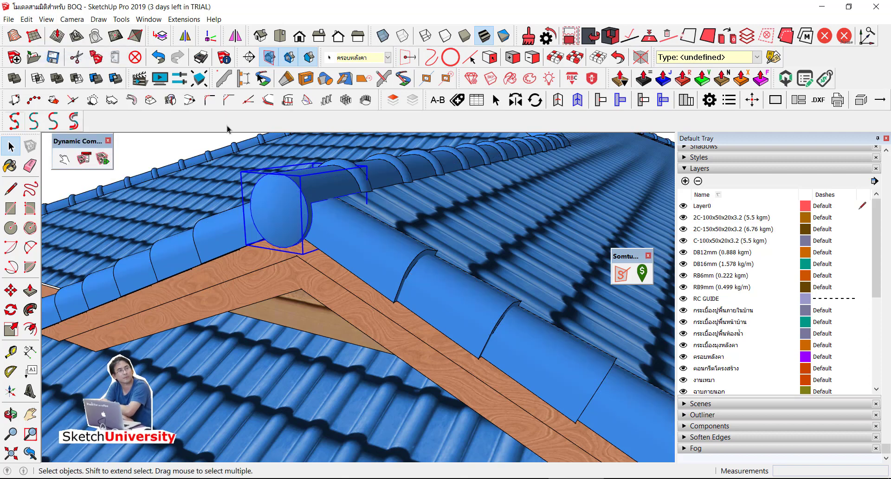
click(149, 19)
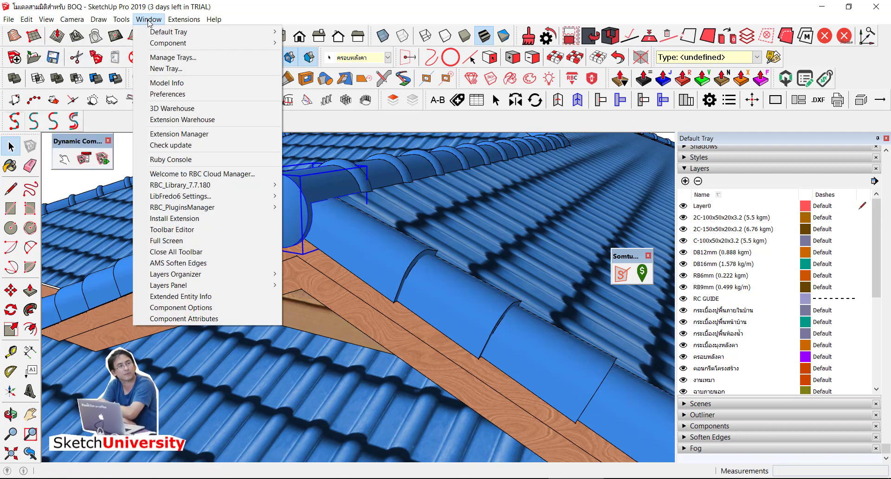
- Confirm in Model Info's File page that the model is 9132.80KB, then close it
click(185, 86)
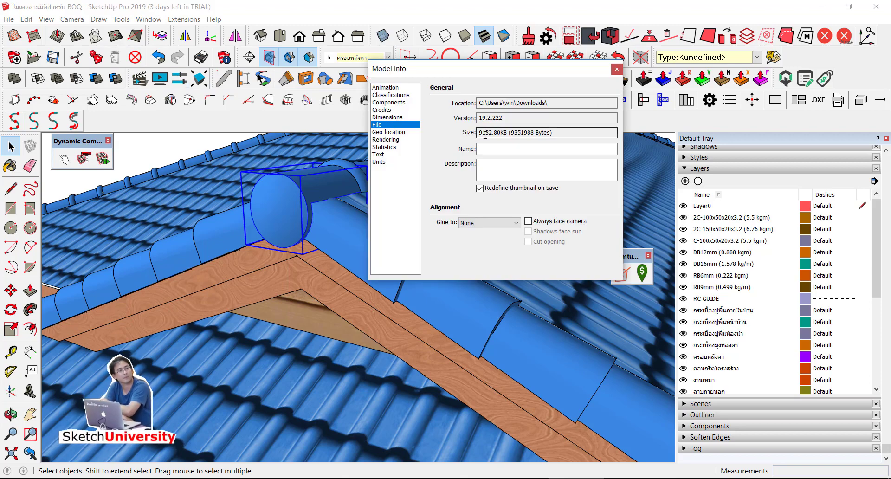
click(288, 206)
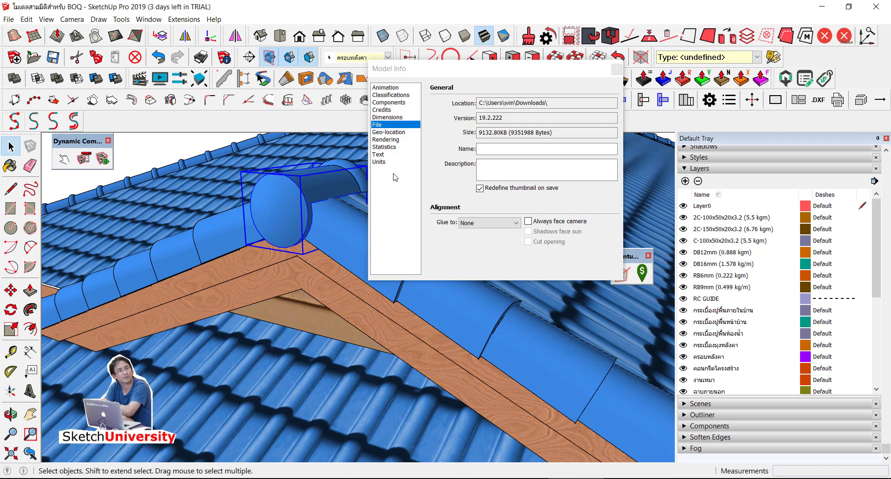
click(616, 69)
- Orbit above the roof ridge and zoom out to view the whole house
mouse_move(338, 200)
middle_down()
mouse_move(326, 226)
mouse_move(368, 216)
middle_up()
scroll(326, 226, down, 3)
scroll(326, 226, down, 3)
scroll(327, 226, down, 2)
click(383, 37)
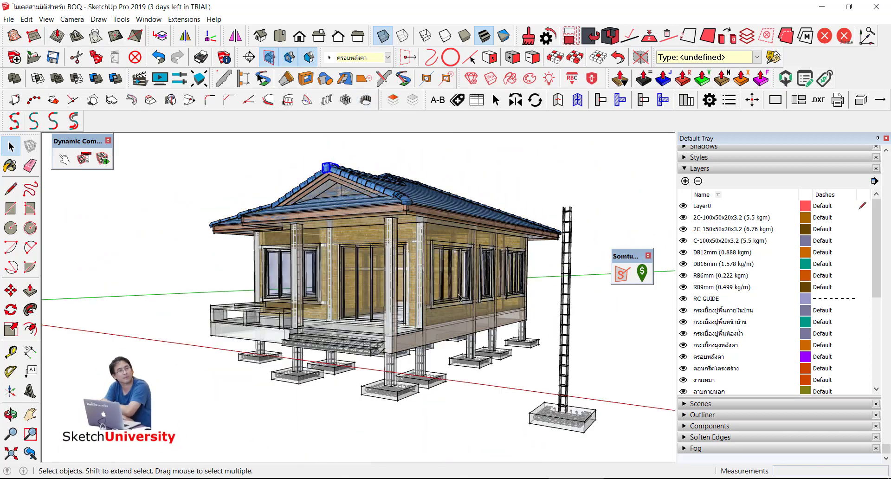
mouse_move(458, 297)
middle_down()
mouse_move(534, 327)
mouse_move(403, 318)
mouse_move(396, 307)
middle_up()
scroll(404, 318, up, 2)
scroll(404, 318, up, 3)
scroll(403, 318, up, 3)
scroll(403, 317, down, 5)
middle_drag(454, 305, 346, 386)
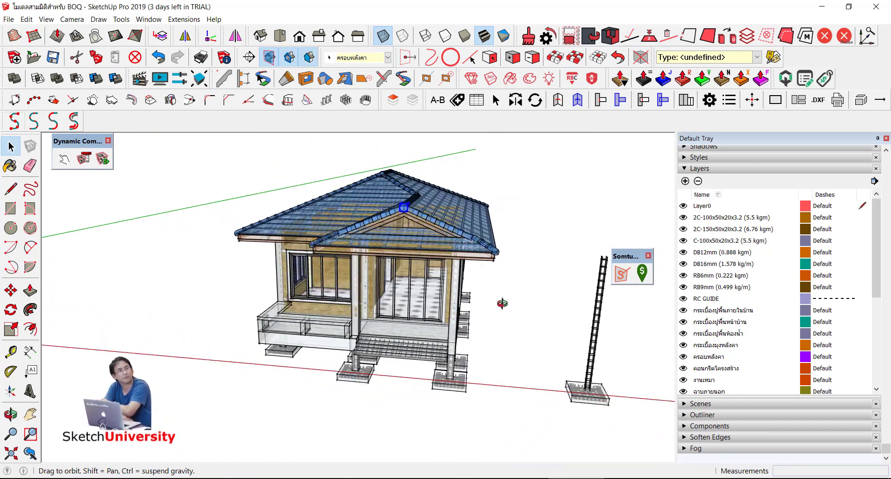
scroll(346, 385, up, 2)
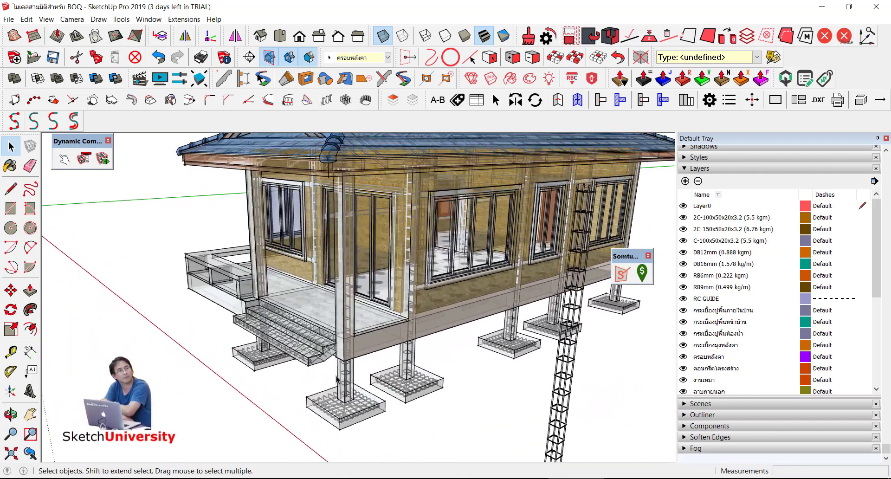
scroll(341, 383, up, 2)
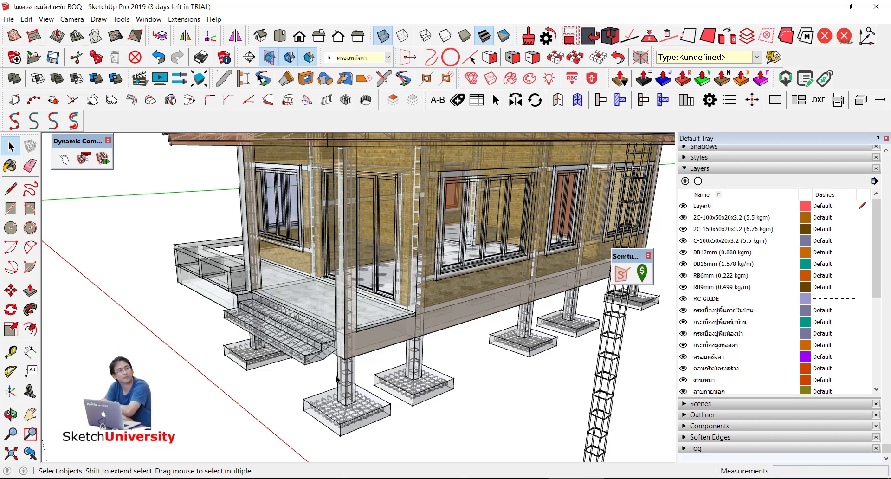
scroll(337, 379, down, 3)
scroll(338, 379, down, 3)
scroll(347, 272, down, 2)
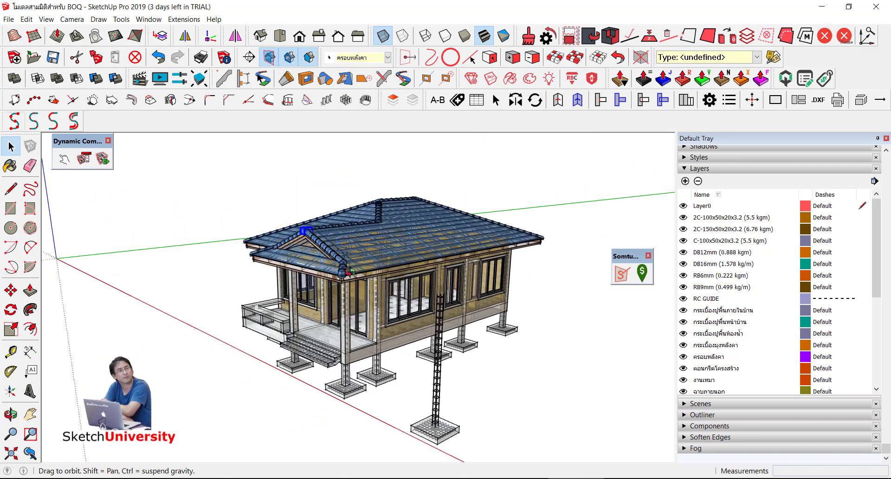
mouse_move(347, 273)
middle_down()
mouse_move(241, 271)
mouse_move(440, 339)
middle_up()
scroll(440, 339, up, 1)
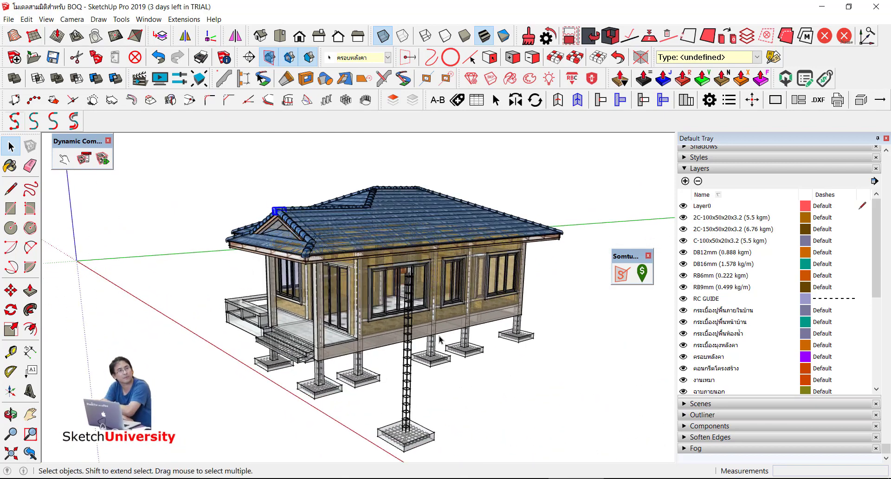